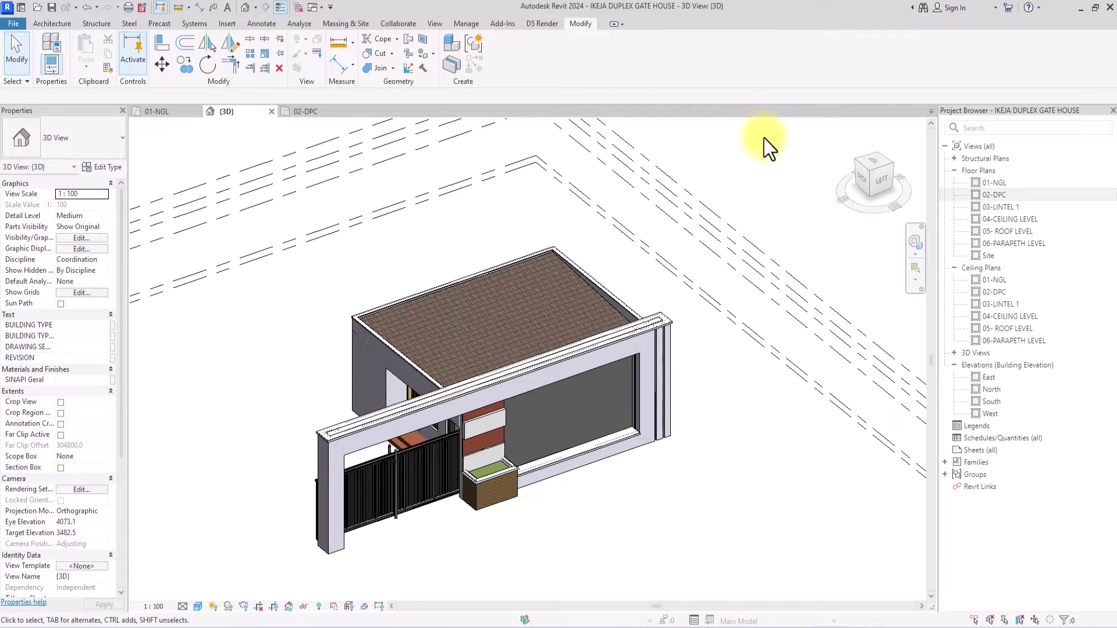
# Create a new family from the English Metric Curtain Wall Panel.rft template
pyautogui.click(13, 23)
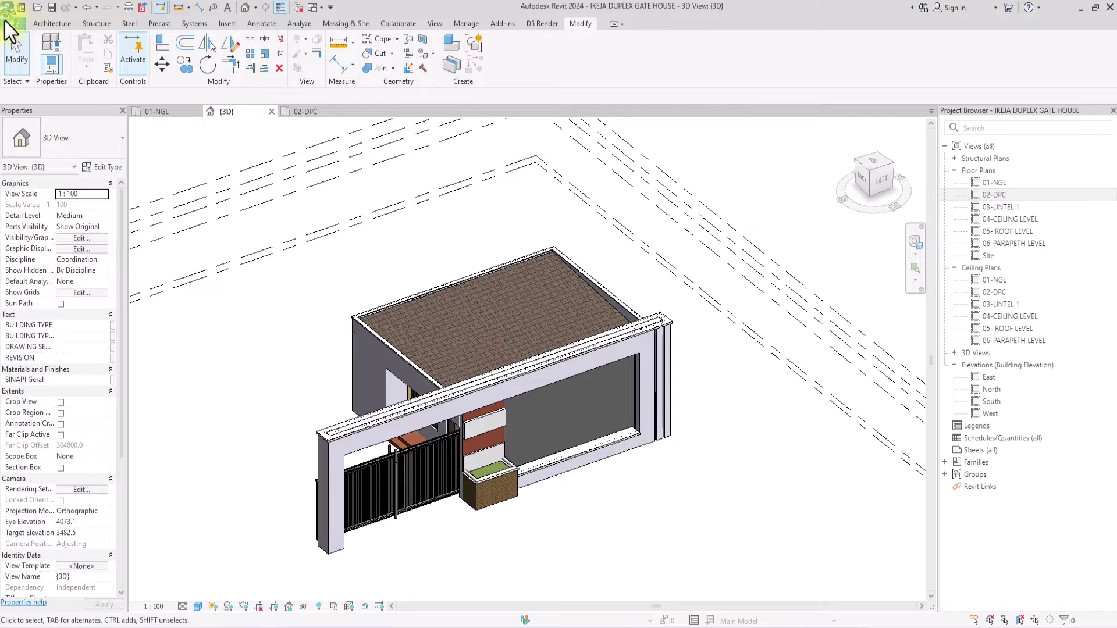
pyautogui.moveTo(67, 68)
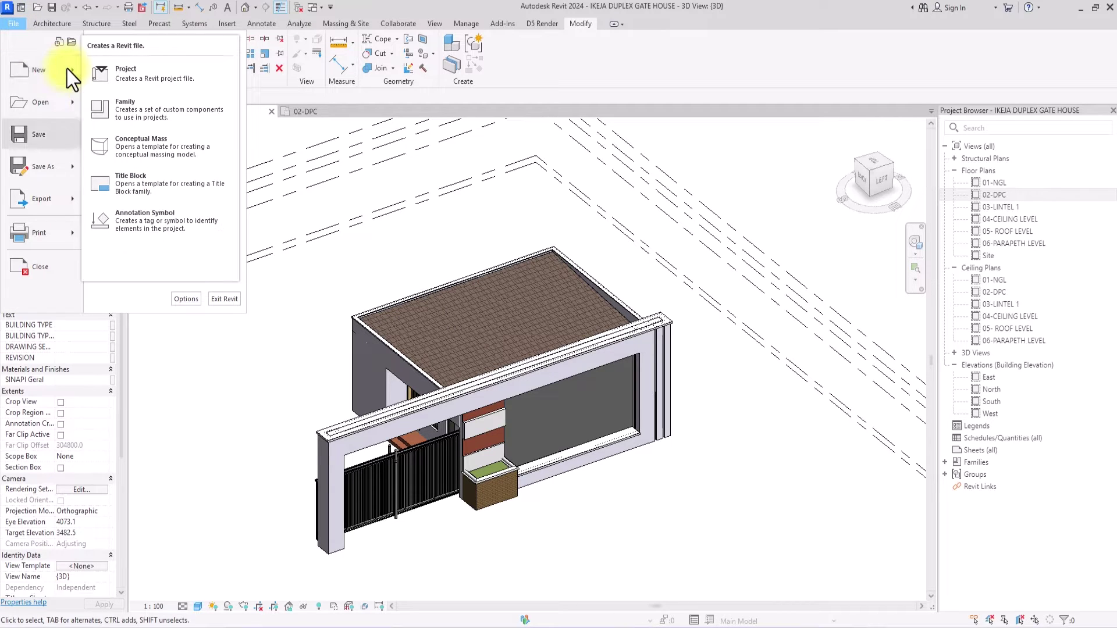
pyautogui.click(137, 110)
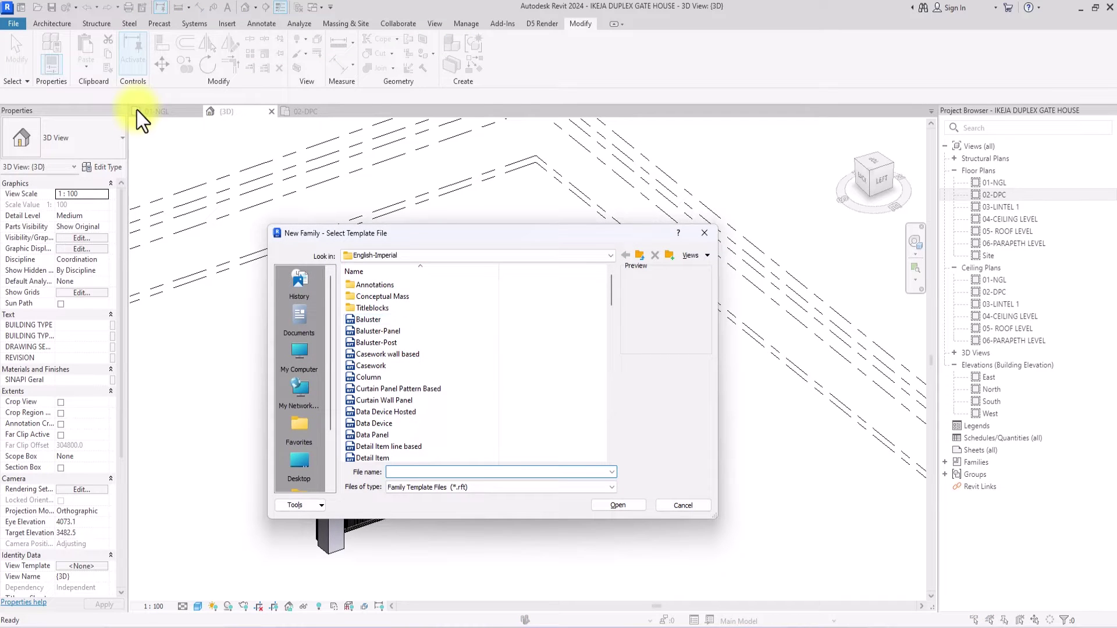
pyautogui.click(640, 256)
pyautogui.doubleClick(369, 313)
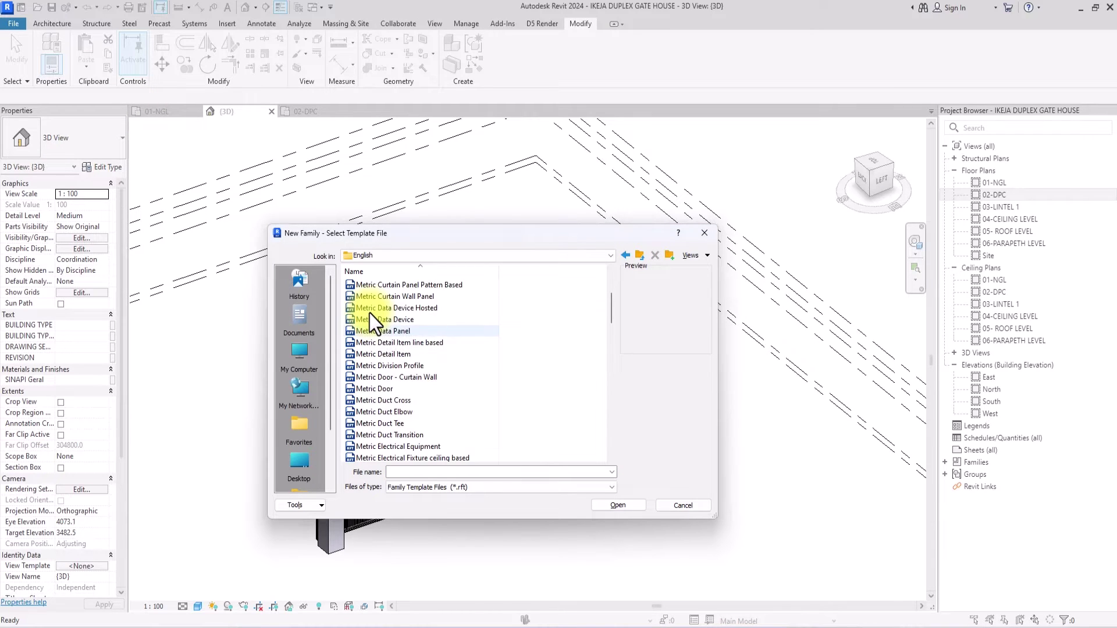
pyautogui.scroll(-8, 369, 313)
pyautogui.scroll(3, 369, 313)
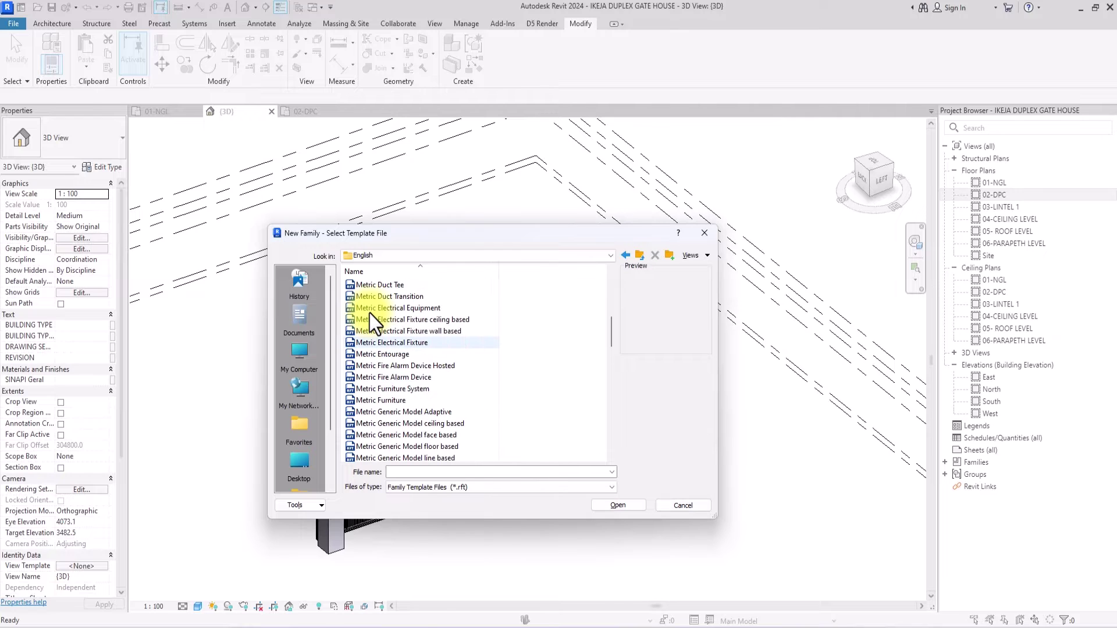
pyautogui.scroll(7, 389, 360)
pyautogui.click(415, 401)
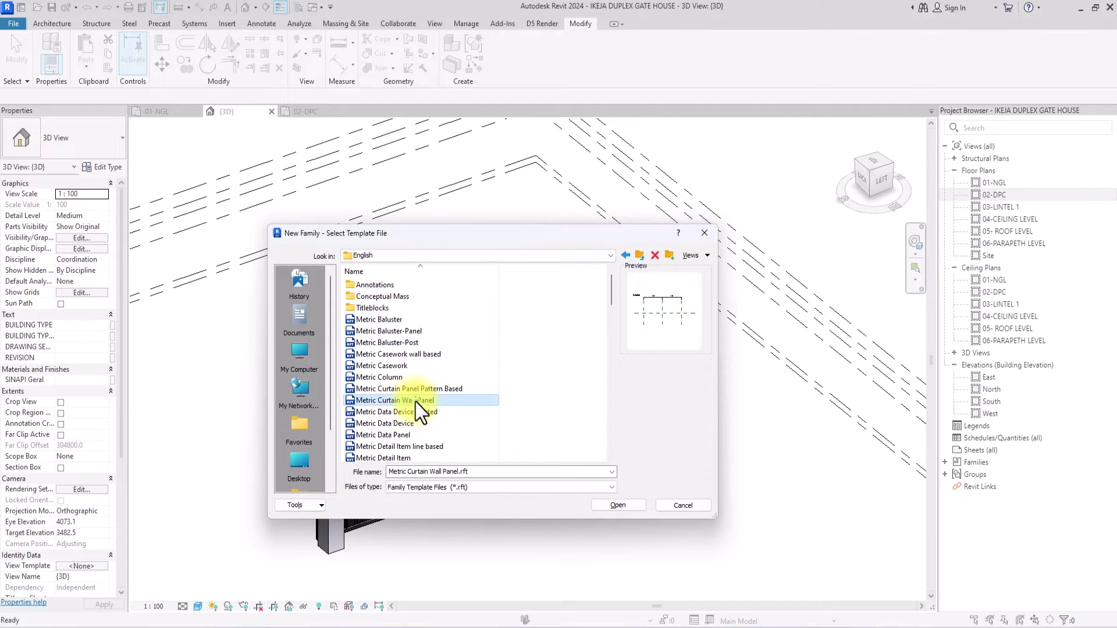
pyautogui.click(415, 403)
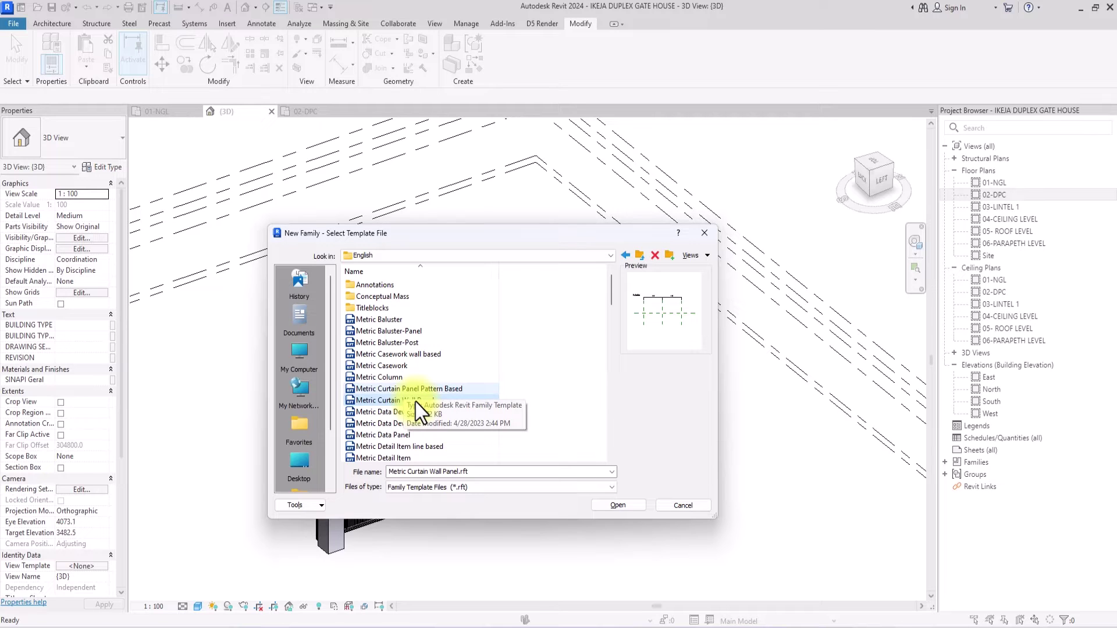
pyautogui.click(614, 507)
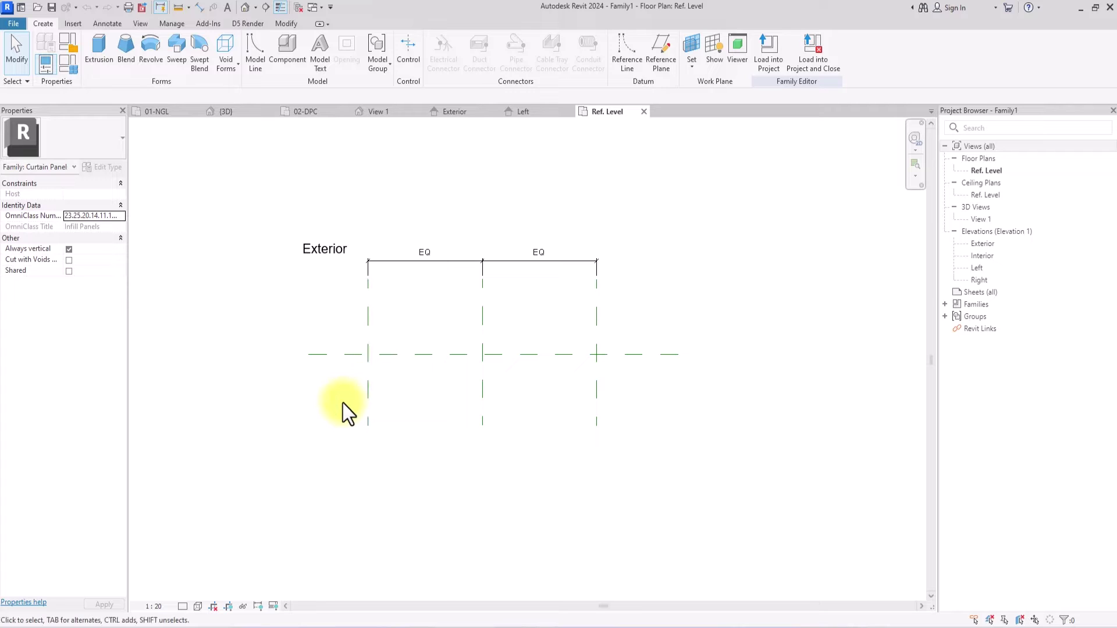
# Move the Left reference plane to 150 from the centre plane and zoom to fit the plan
pyautogui.click(370, 417)
pyautogui.scroll(2, 370, 417)
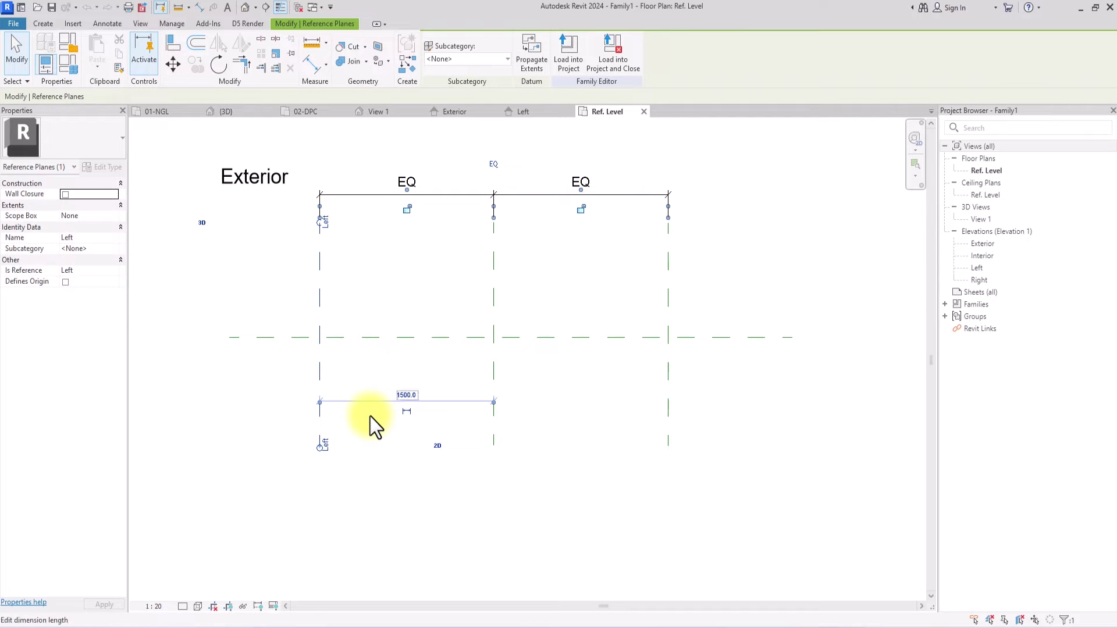
pyautogui.press('Tab')
pyautogui.press('Tab')
pyautogui.press('Tab')
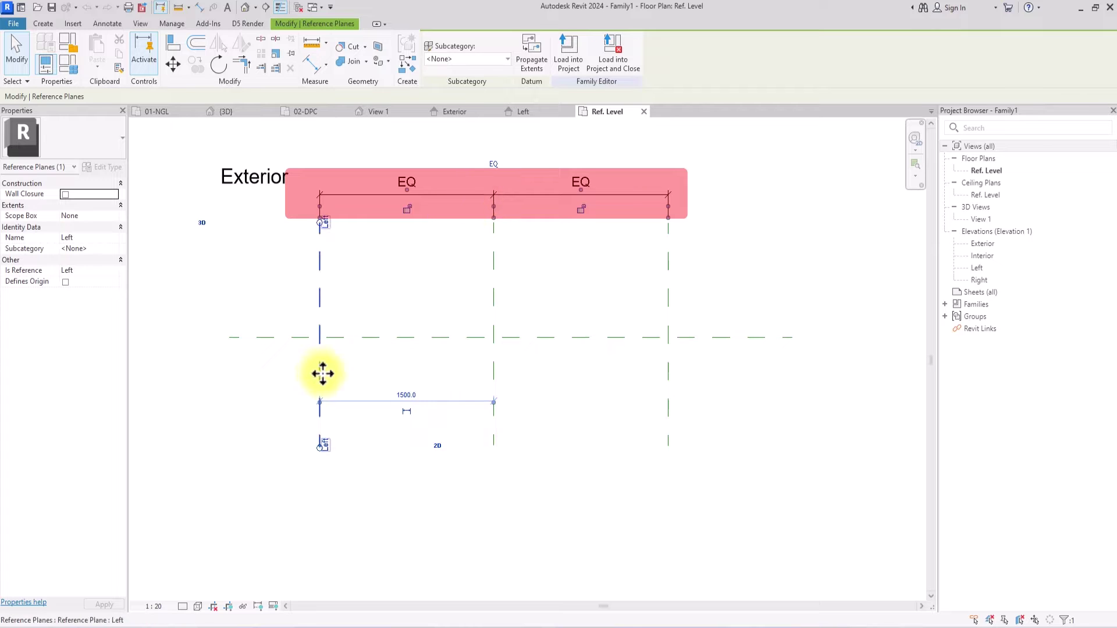
pyautogui.moveTo(320, 374); pyautogui.dragTo(411, 375)
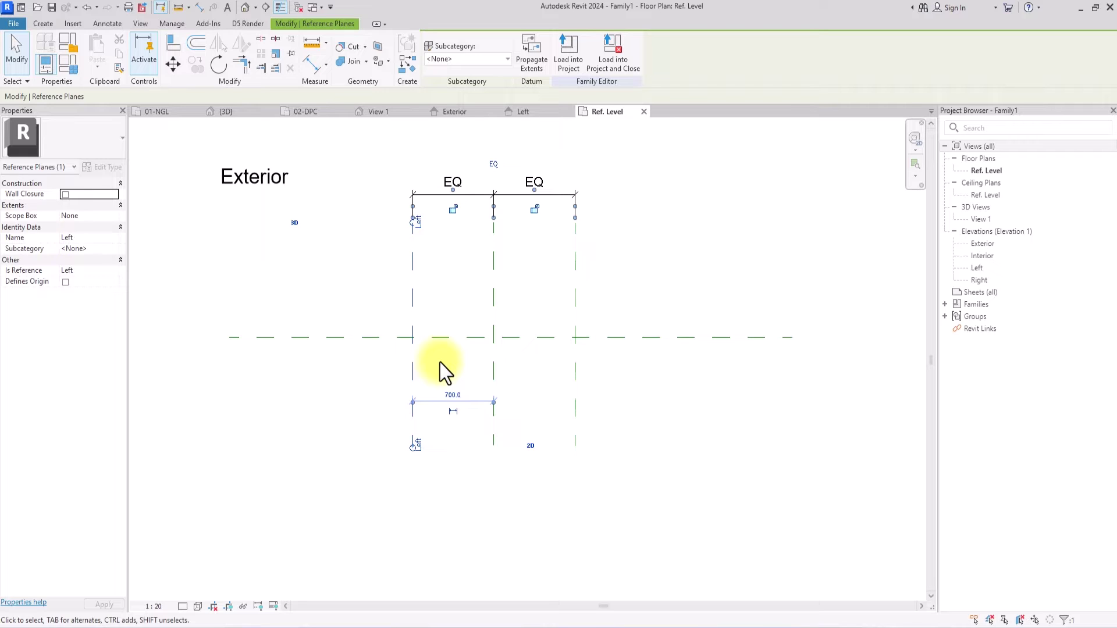
pyautogui.click(456, 392)
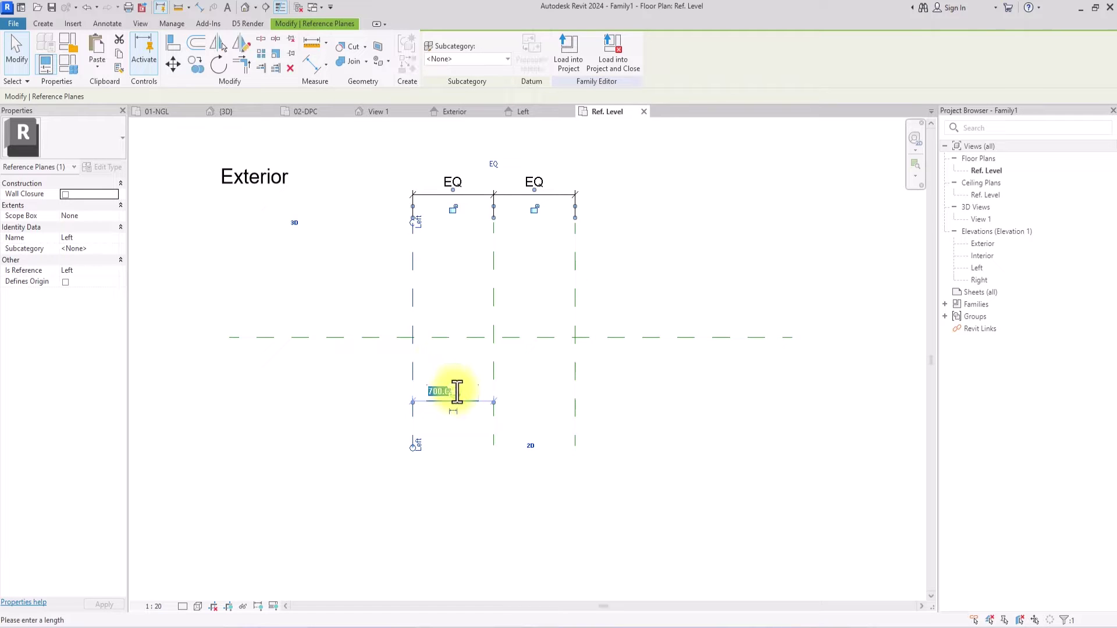
pyautogui.write('150')
pyautogui.press('Return')
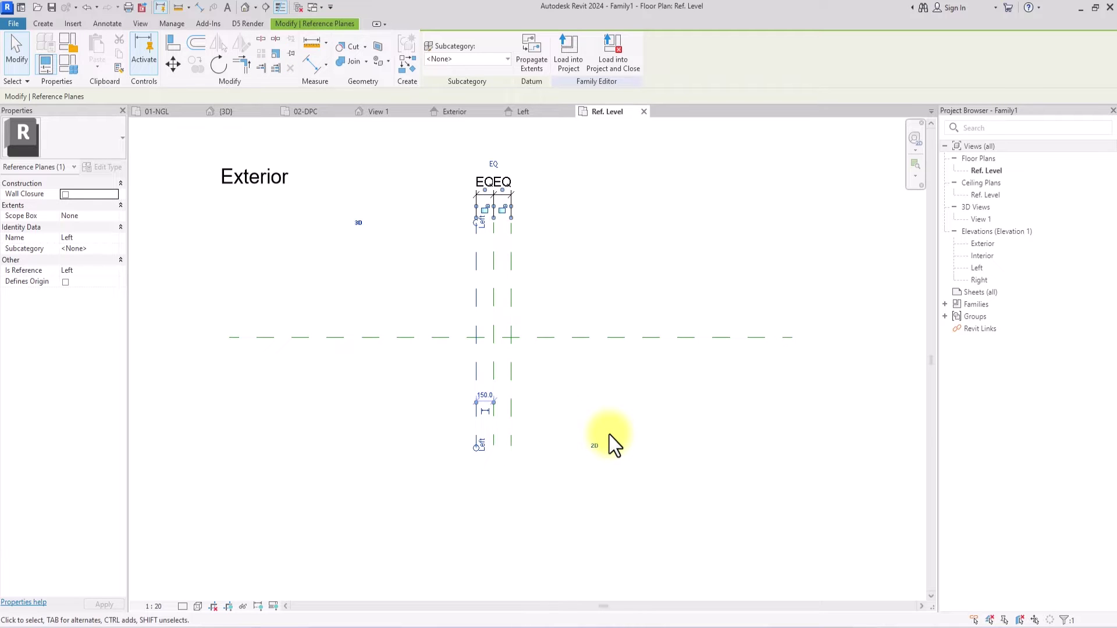
pyautogui.scroll(2, 609, 435)
pyautogui.click(637, 390)
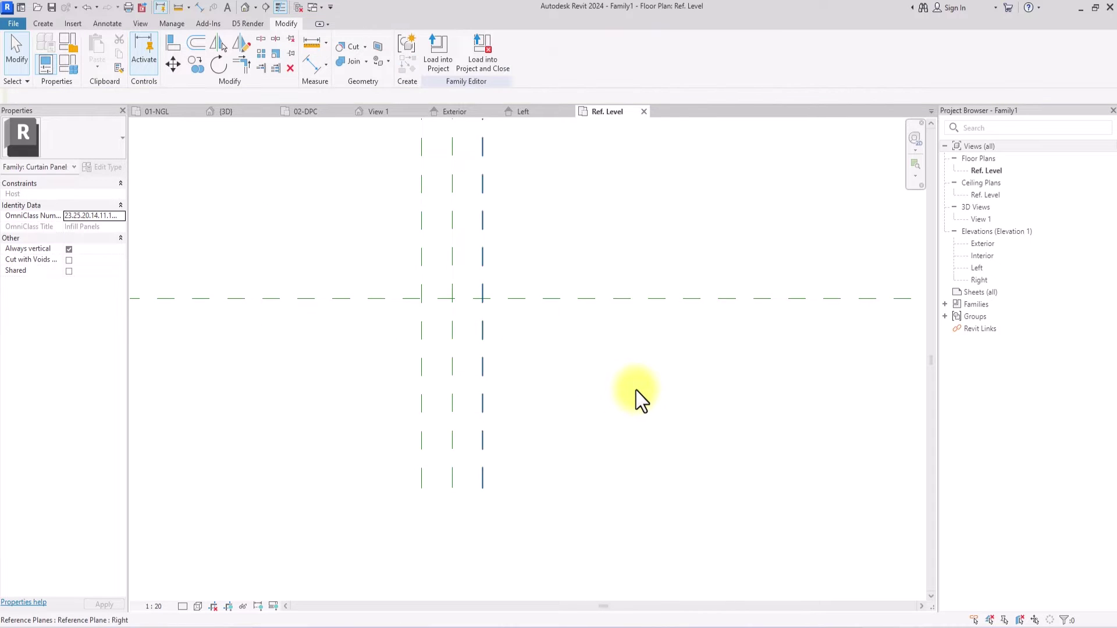
pyautogui.press('z')
pyautogui.press('f')
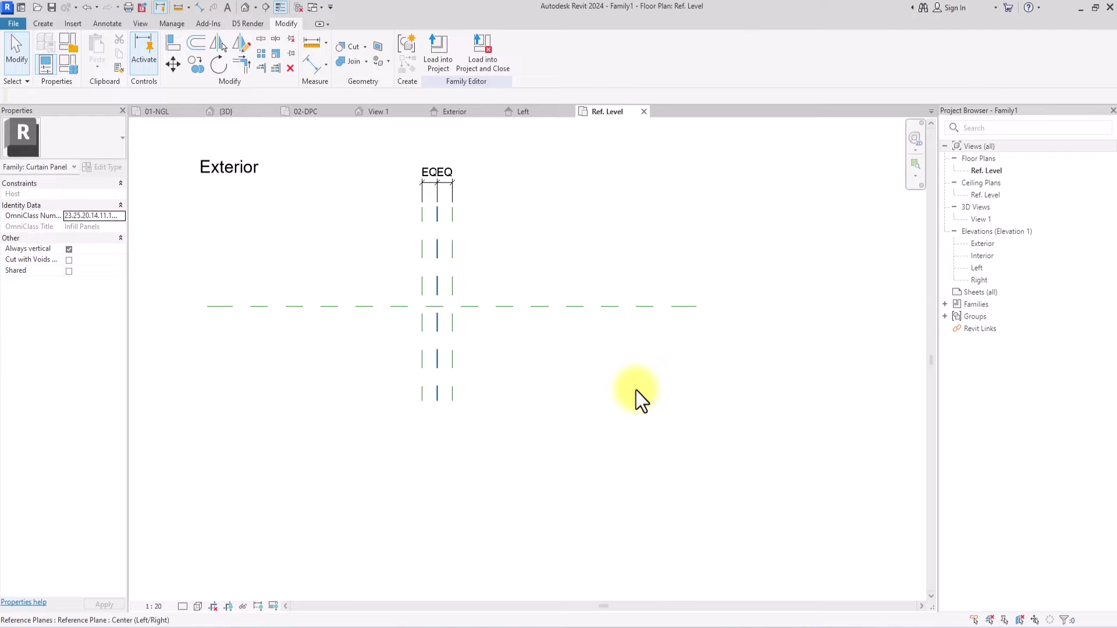
# In the Exterior elevation, set the Top reference plane to 300 above Ref. Level
pyautogui.doubleClick(990, 244)
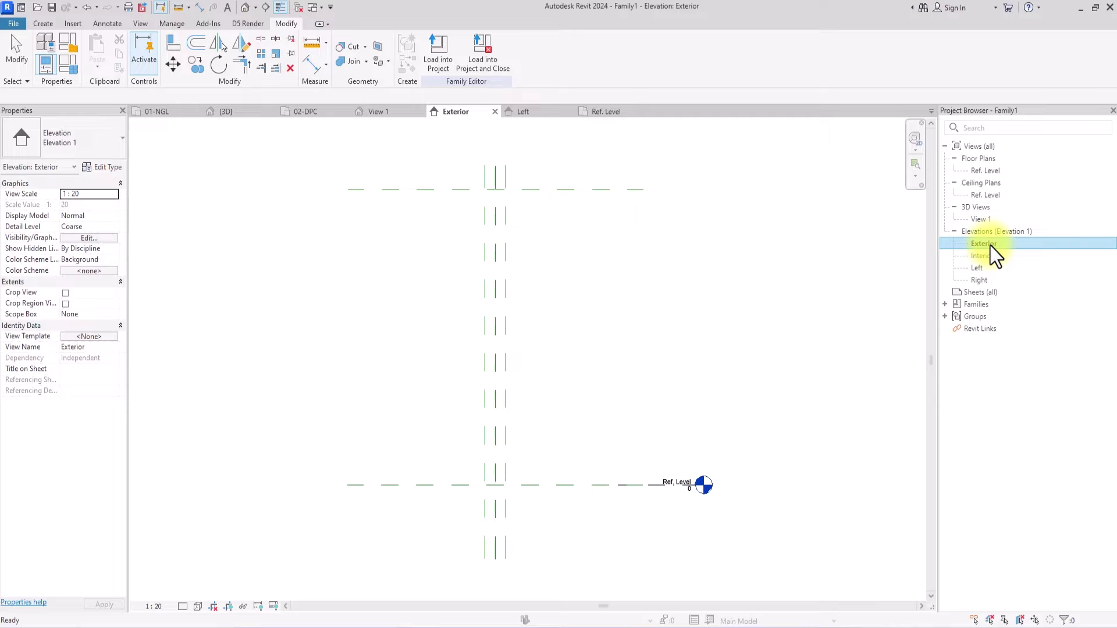
pyautogui.click(532, 197)
pyautogui.click(577, 336)
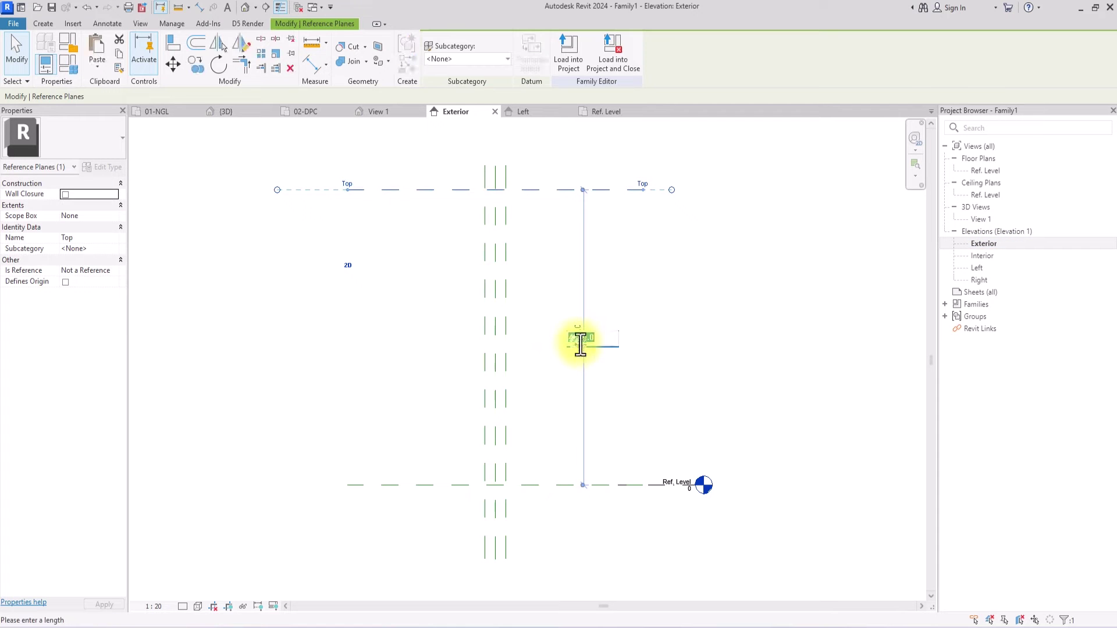
pyautogui.write('300')
pyautogui.press('Return')
pyautogui.scroll(4, 778, 339)
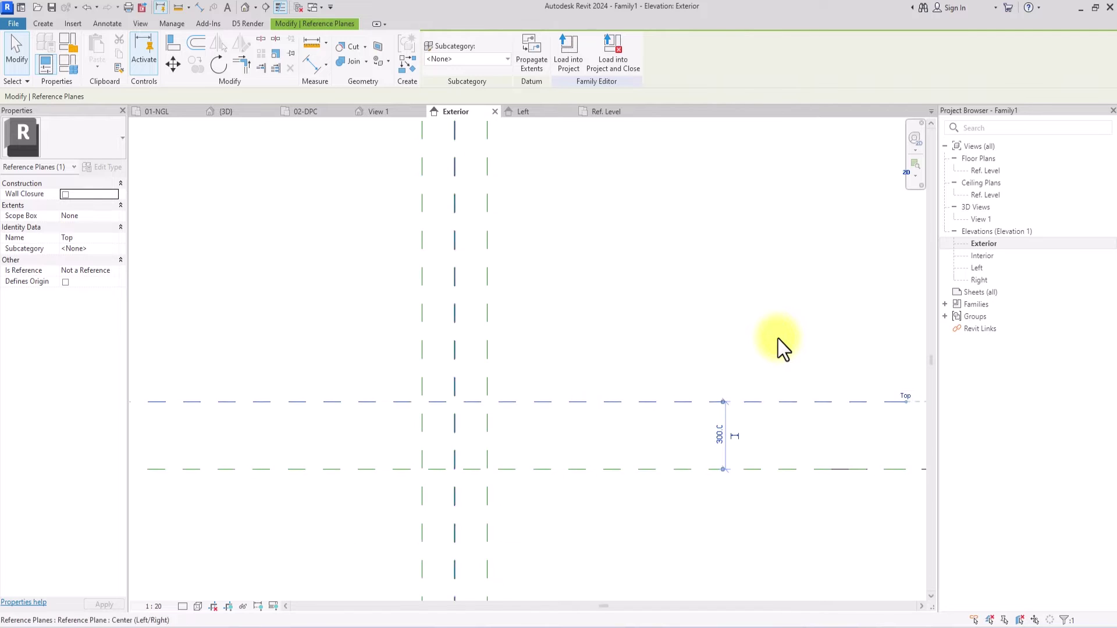
pyautogui.scroll(-2, 777, 338)
pyautogui.click(622, 295)
# Return to the Ref. Level floor plan
pyautogui.scroll(-1, 622, 296)
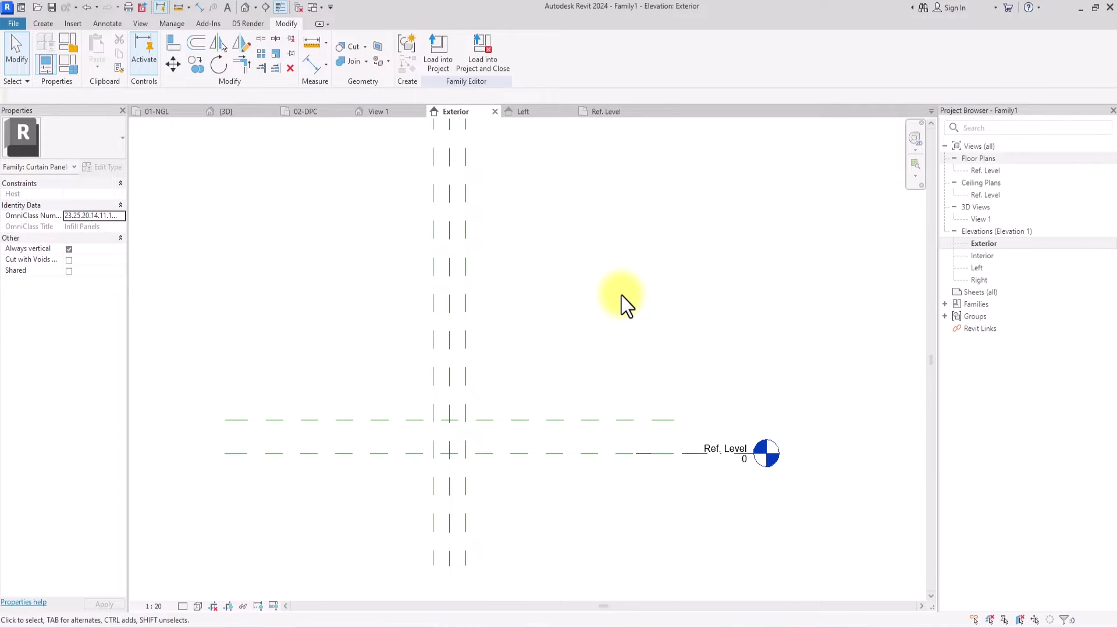
pyautogui.doubleClick(992, 171)
pyautogui.scroll(1, 437, 317)
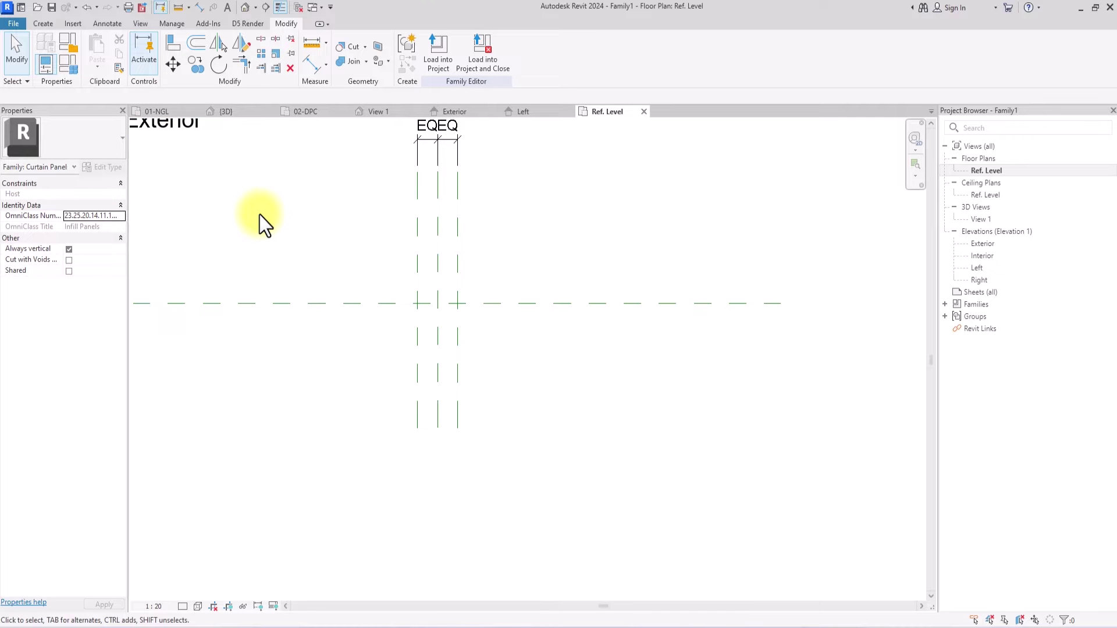
# Start a sweep path sketch on the Center (Front/Back) plane, drawn in the Exterior elevation
pyautogui.click(45, 26)
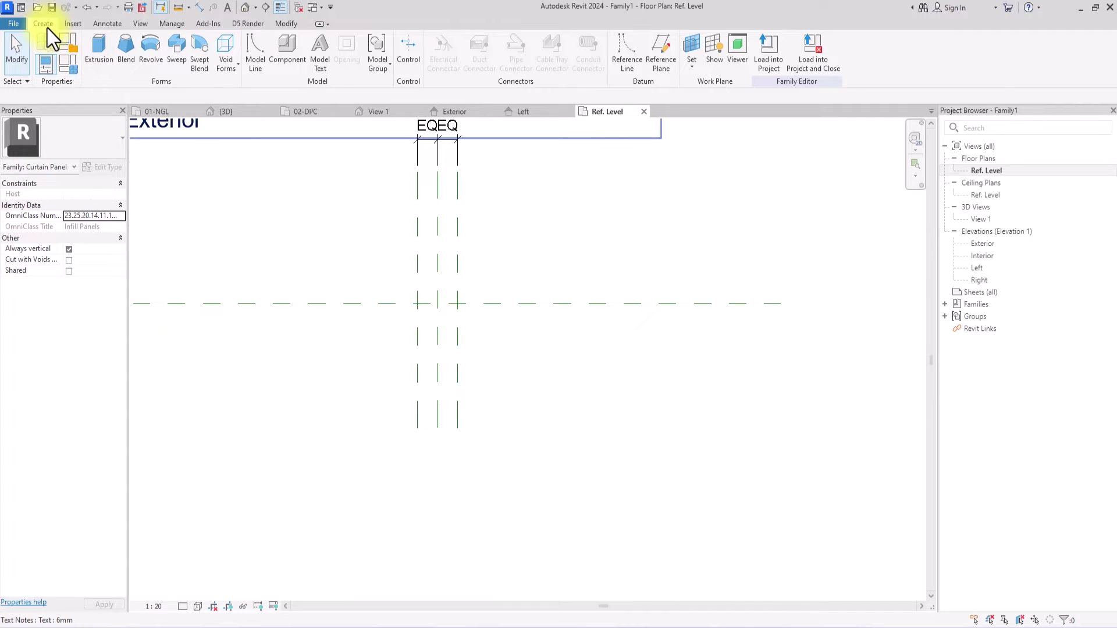
pyautogui.click(173, 58)
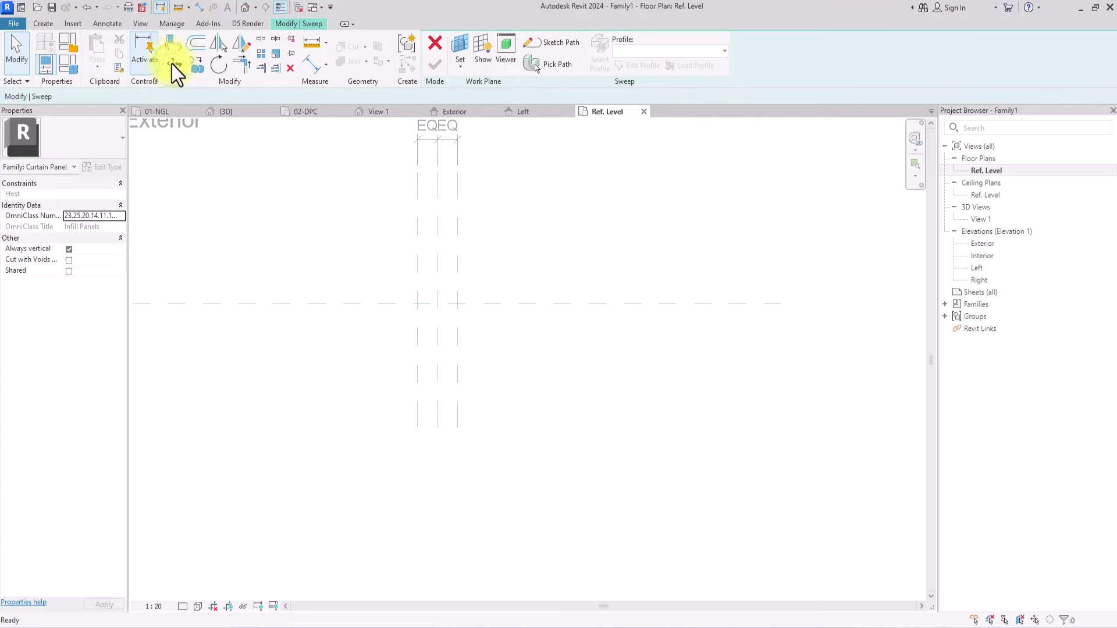
pyautogui.click(553, 43)
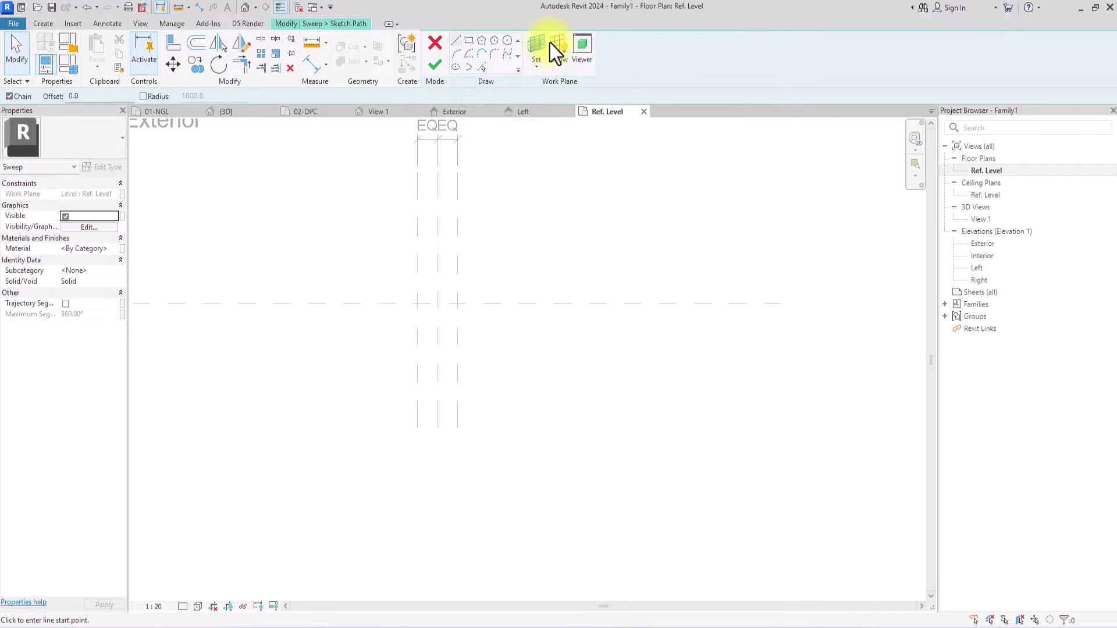
pyautogui.click(536, 64)
pyautogui.click(574, 118)
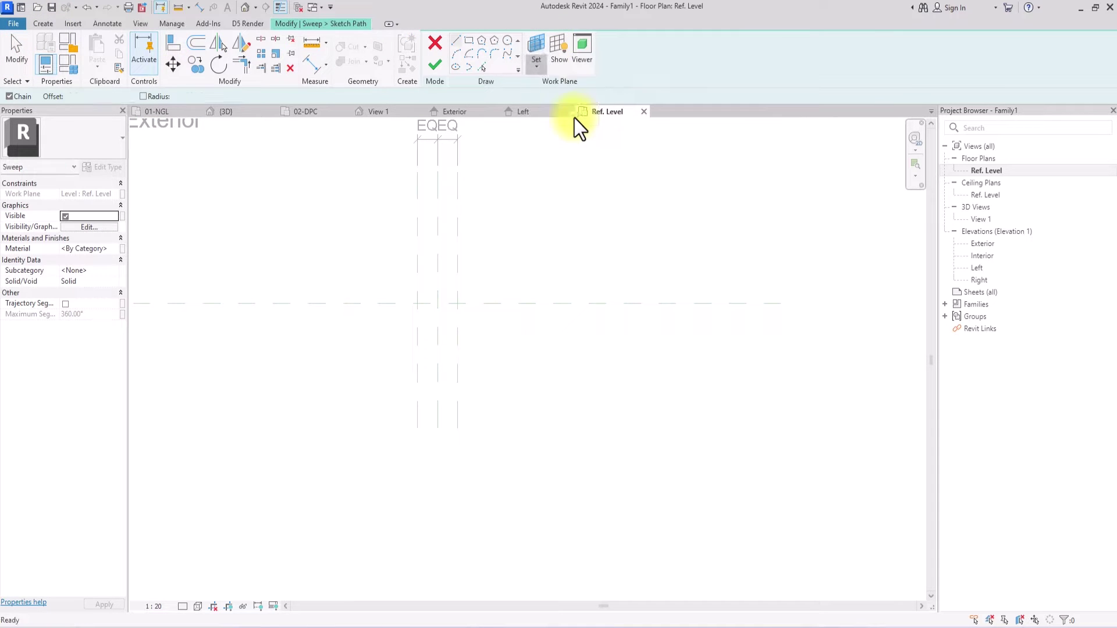
pyautogui.click(480, 303)
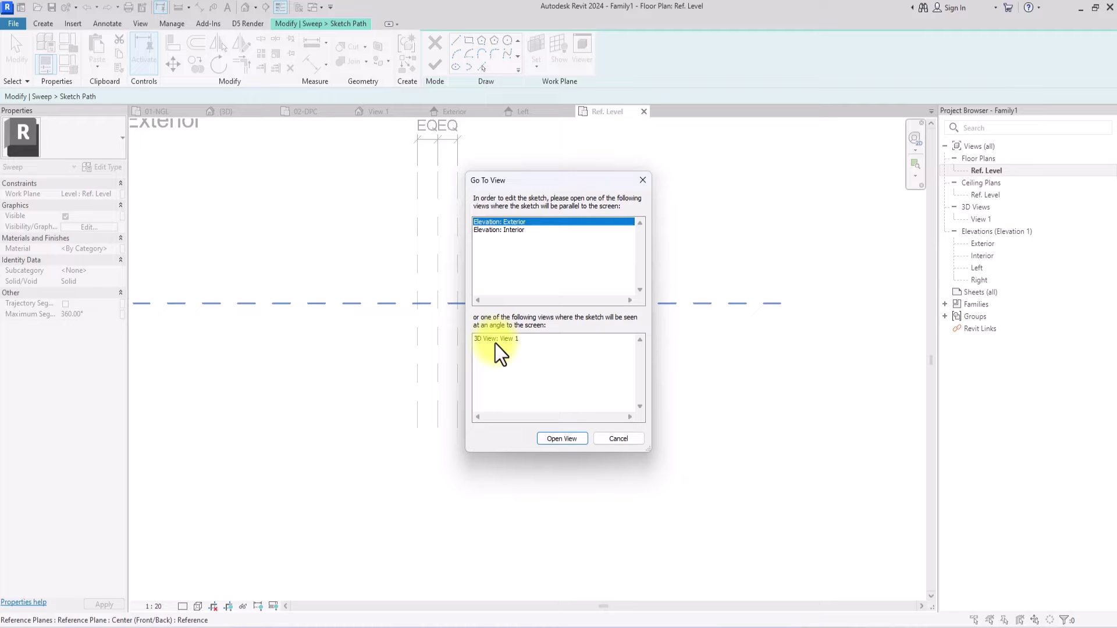
pyautogui.click(567, 440)
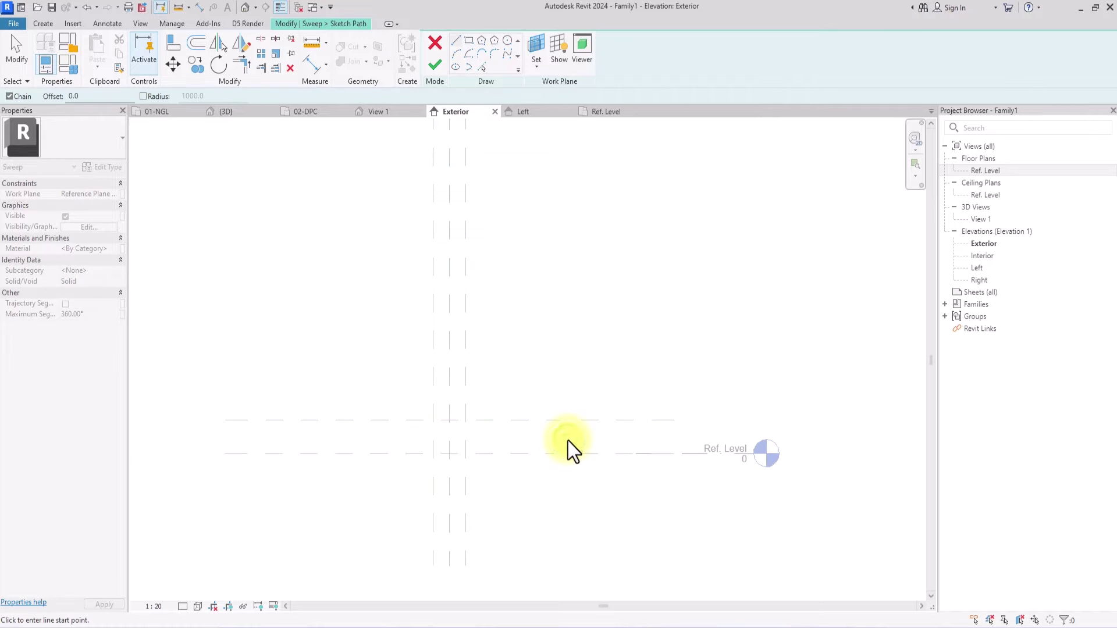
# Draw a rectangular sweep path between the reference planes
pyautogui.click(467, 41)
pyautogui.click(408, 386)
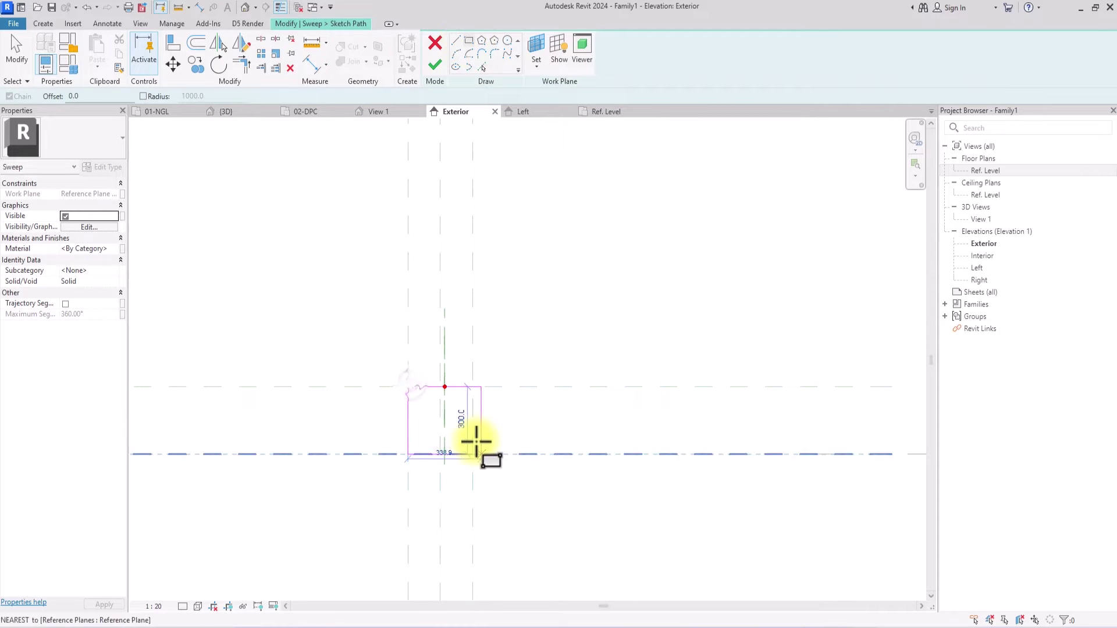
pyautogui.click(476, 442)
pyautogui.click(473, 453)
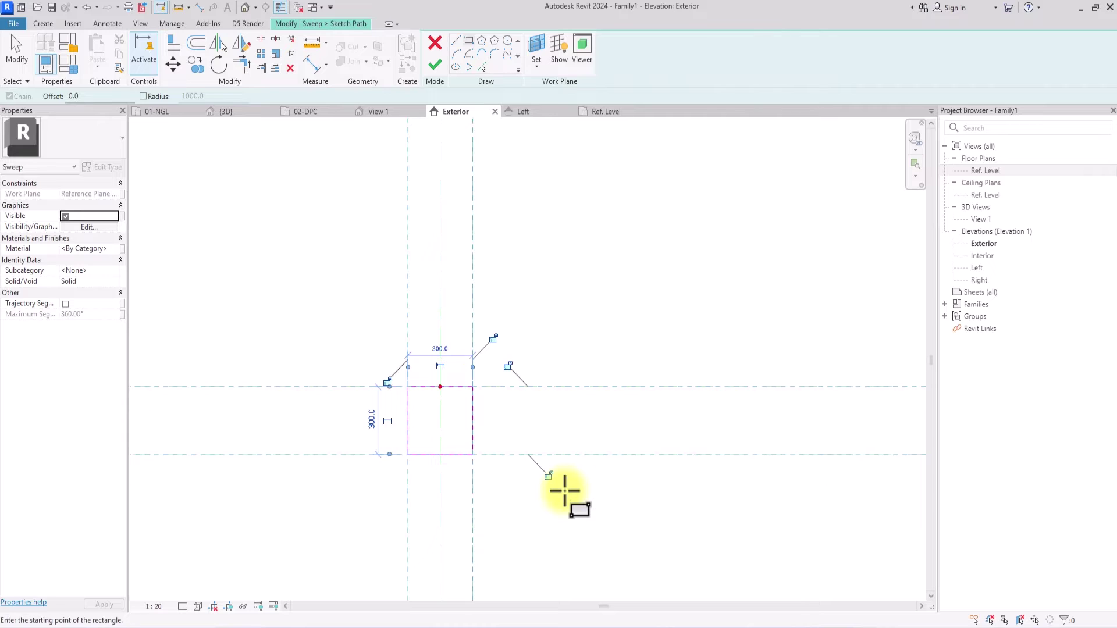
pyautogui.scroll(-1, 564, 491)
pyautogui.press('Escape')
pyautogui.press('Escape')
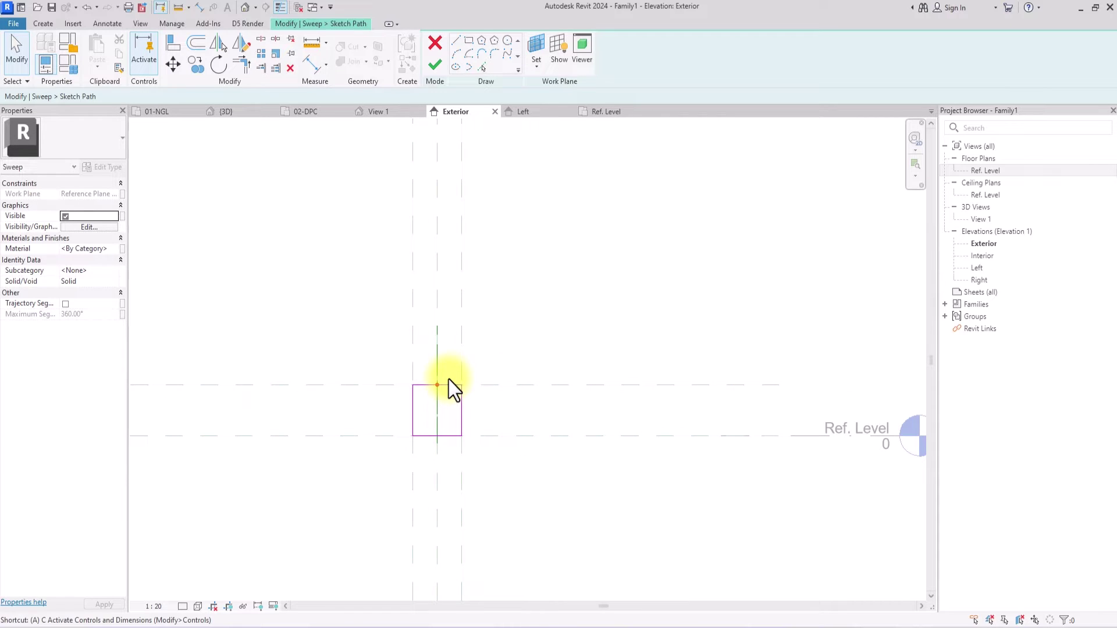
# Using AL (Align), align and lock the path's right and top edges to their reference planes
pyautogui.press('a')
pyautogui.press('l')
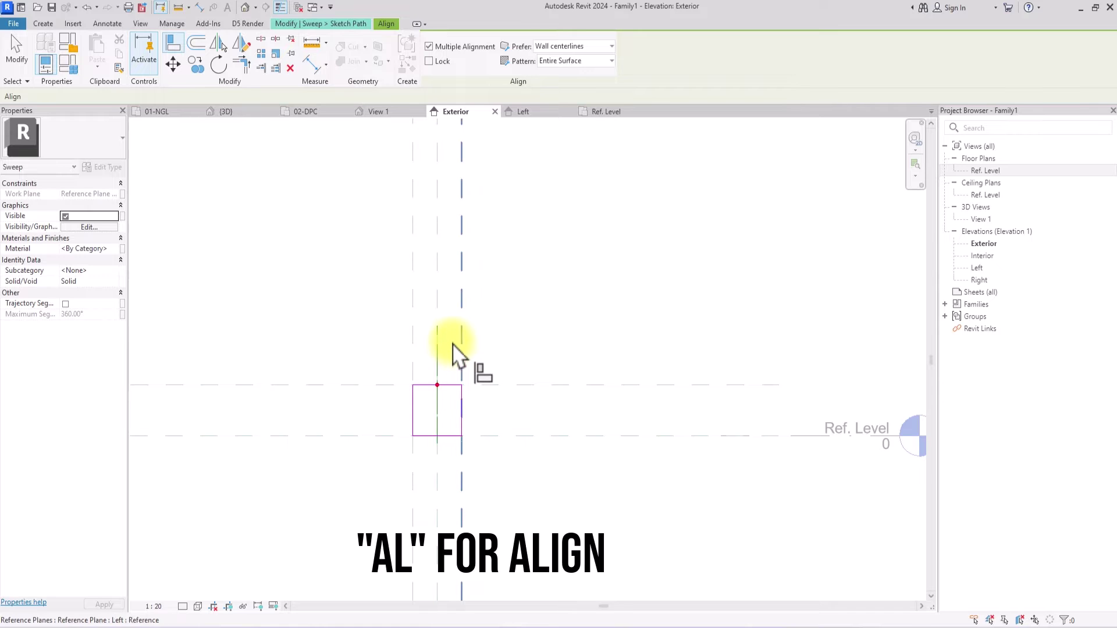
pyautogui.click(460, 323)
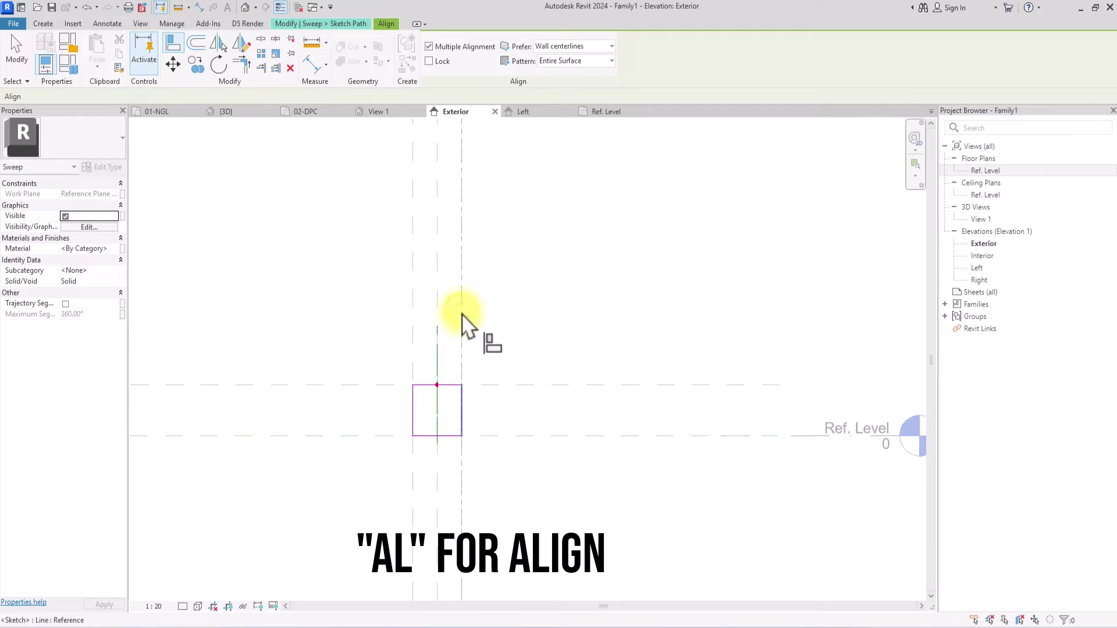
pyautogui.click(462, 414)
pyautogui.click(442, 340)
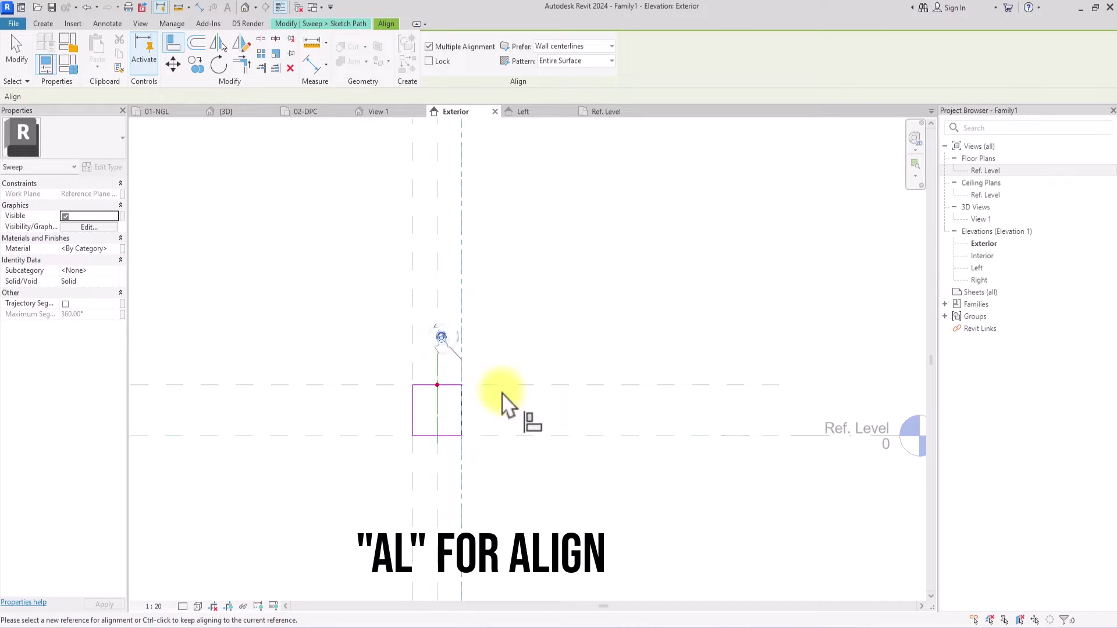
pyautogui.press('Escape')
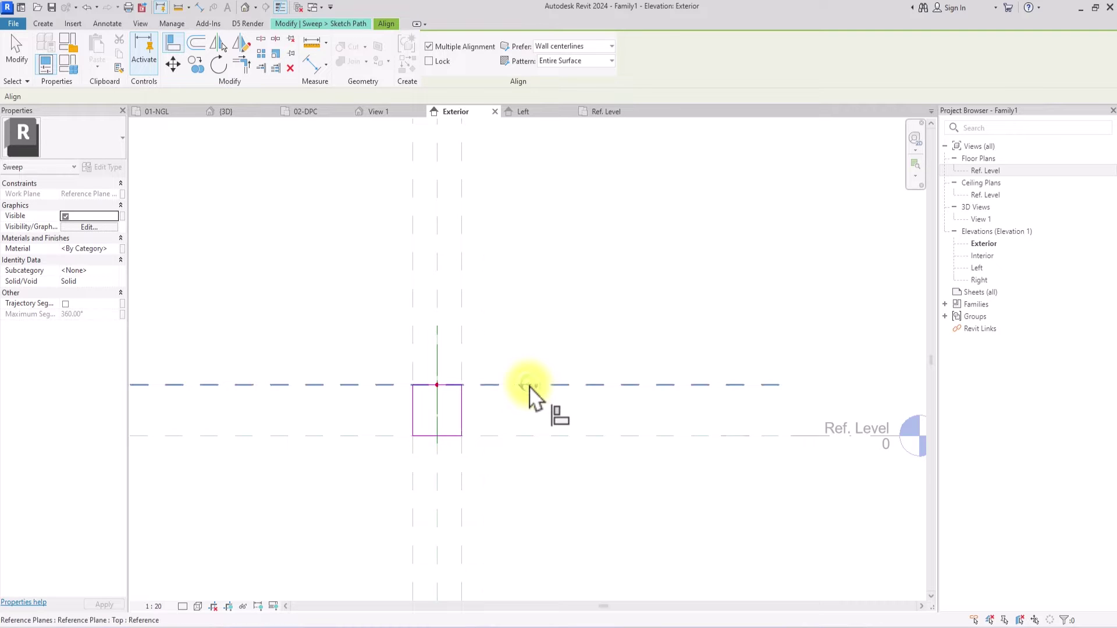
pyautogui.click(522, 385)
pyautogui.click(429, 391)
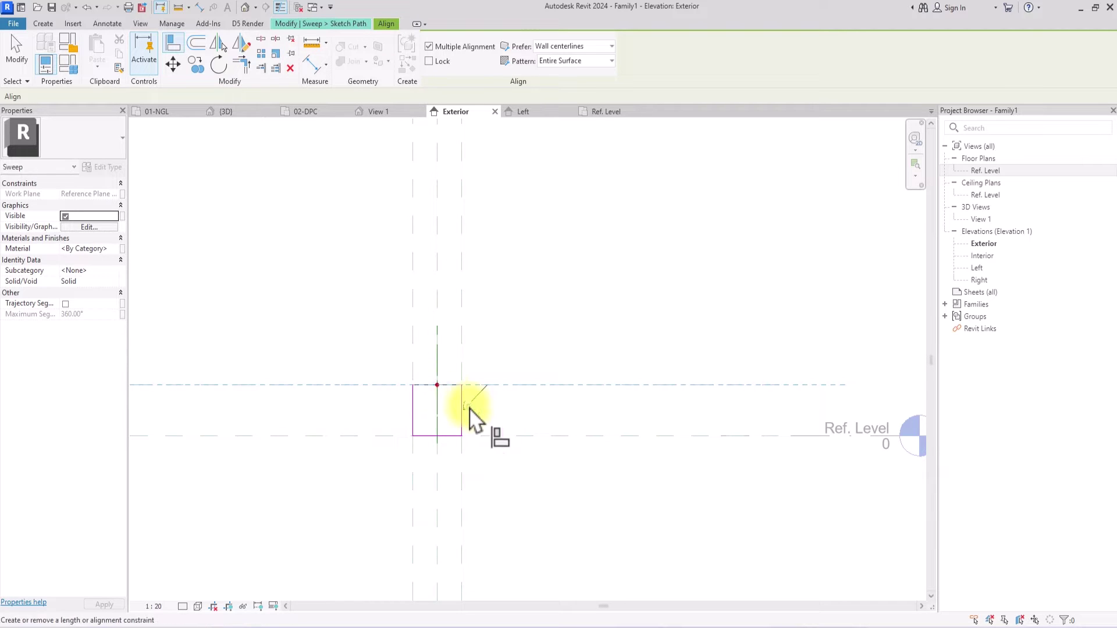
# Align the left edge to its plane and the bottom edge to Ref. Level, then finish the path
pyautogui.click(416, 494)
pyautogui.click(416, 420)
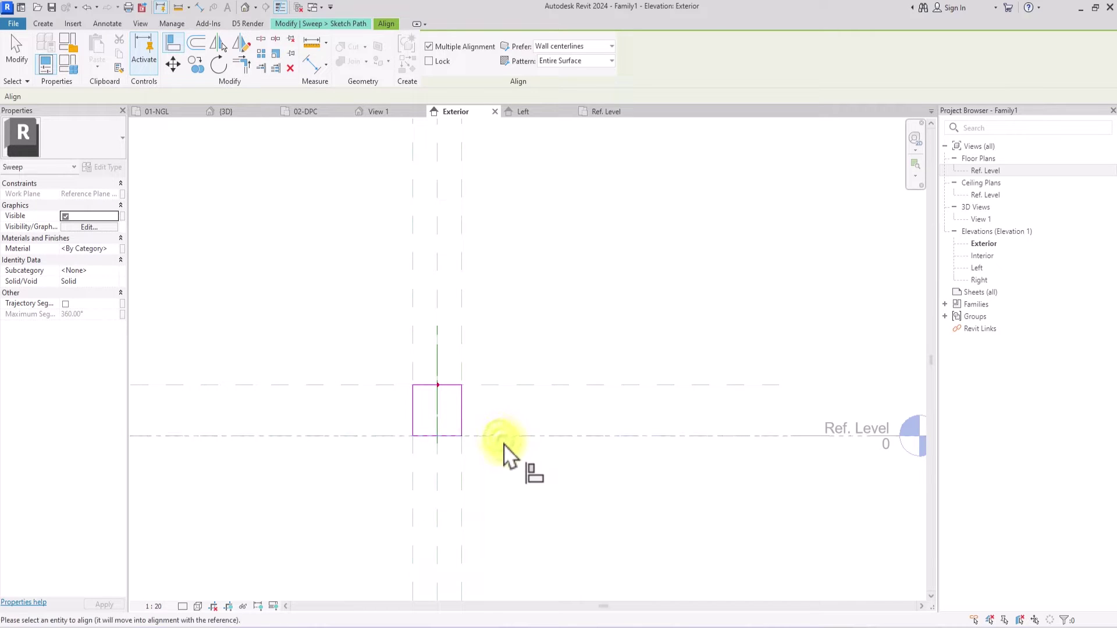
pyautogui.click(431, 438)
pyautogui.scroll(-3, 495, 407)
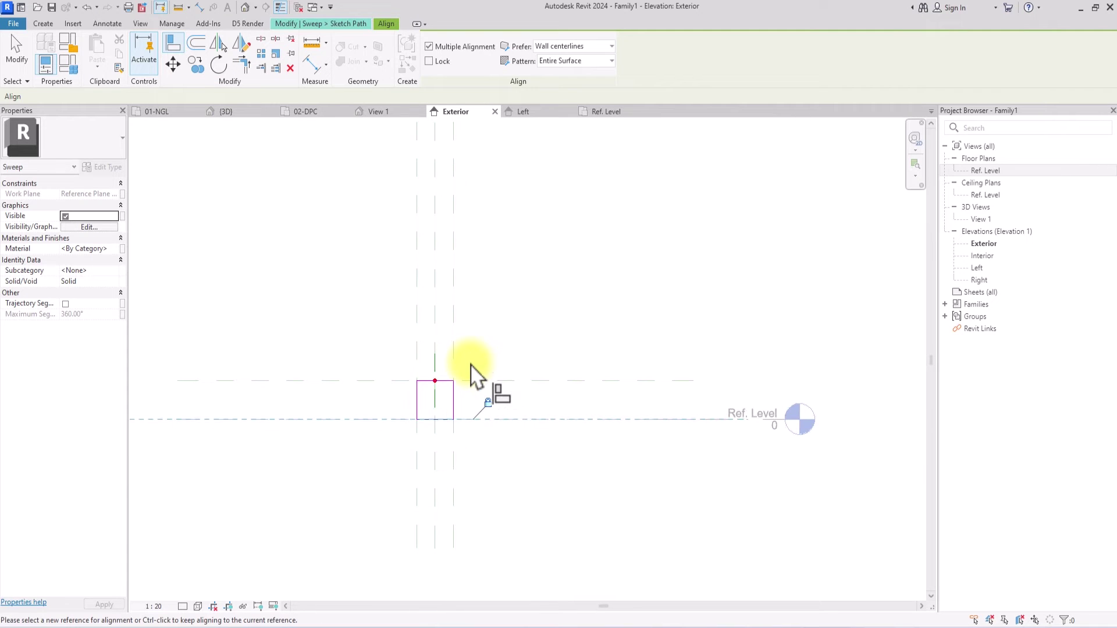
pyautogui.press('Escape')
pyautogui.scroll(2, 471, 365)
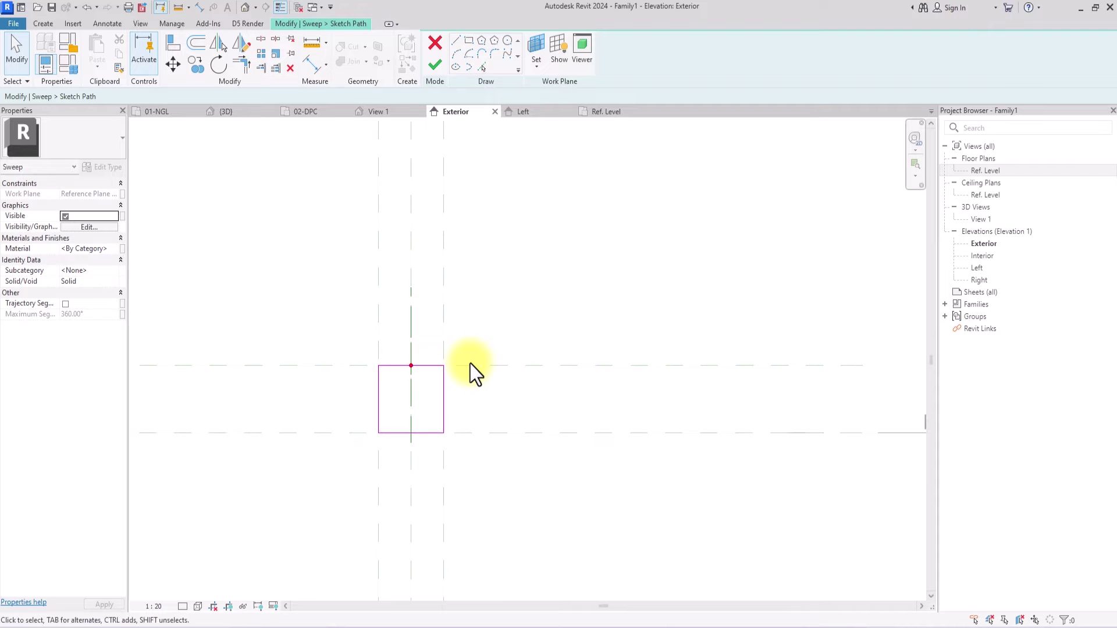
pyautogui.scroll(-2, 471, 365)
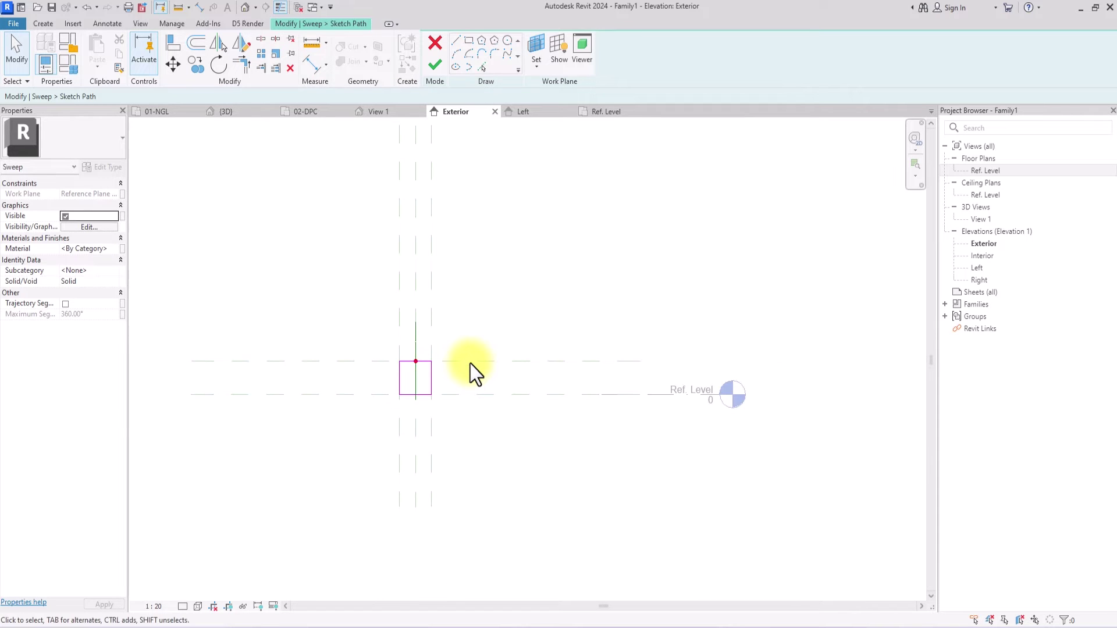
pyautogui.click(431, 62)
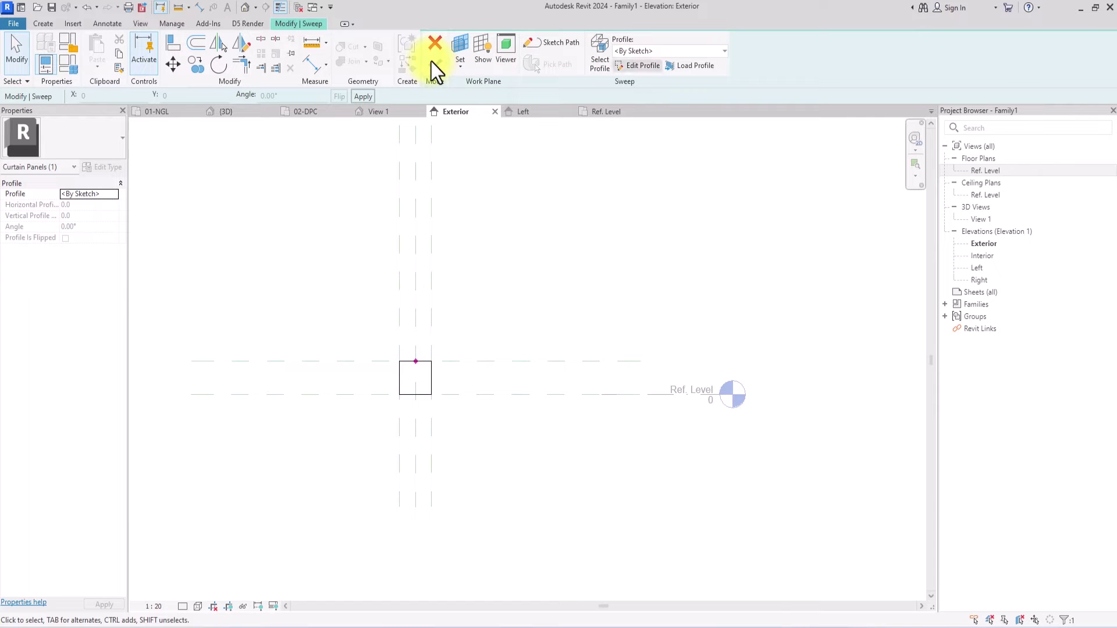
# Edit the sweep profile in 3D View 1, turned to face the RIGHT side
pyautogui.click(644, 65)
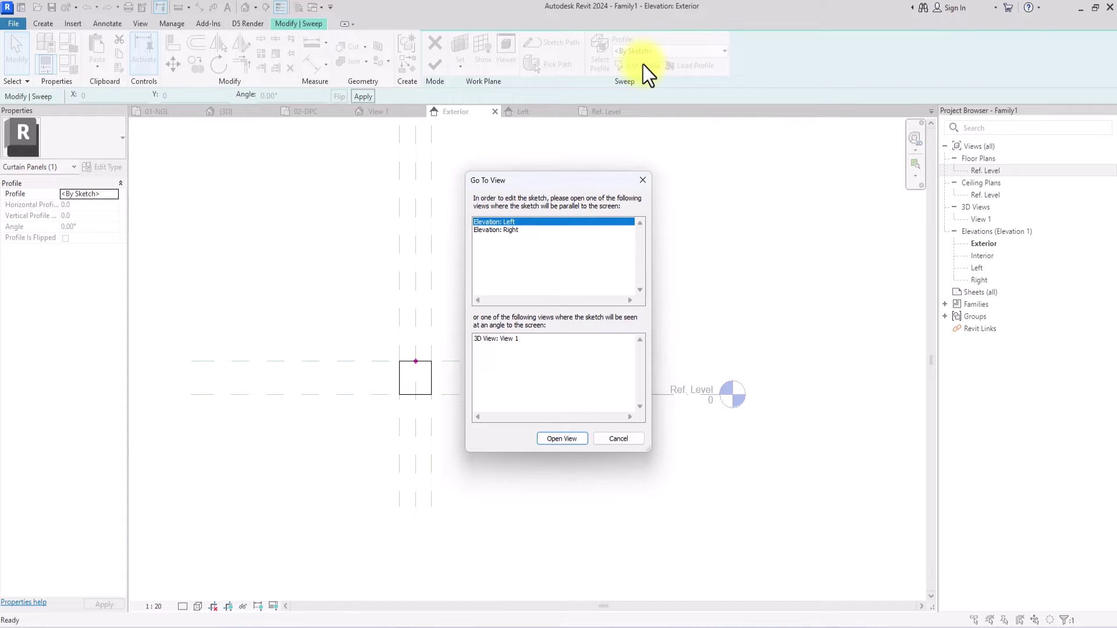
pyautogui.click(494, 340)
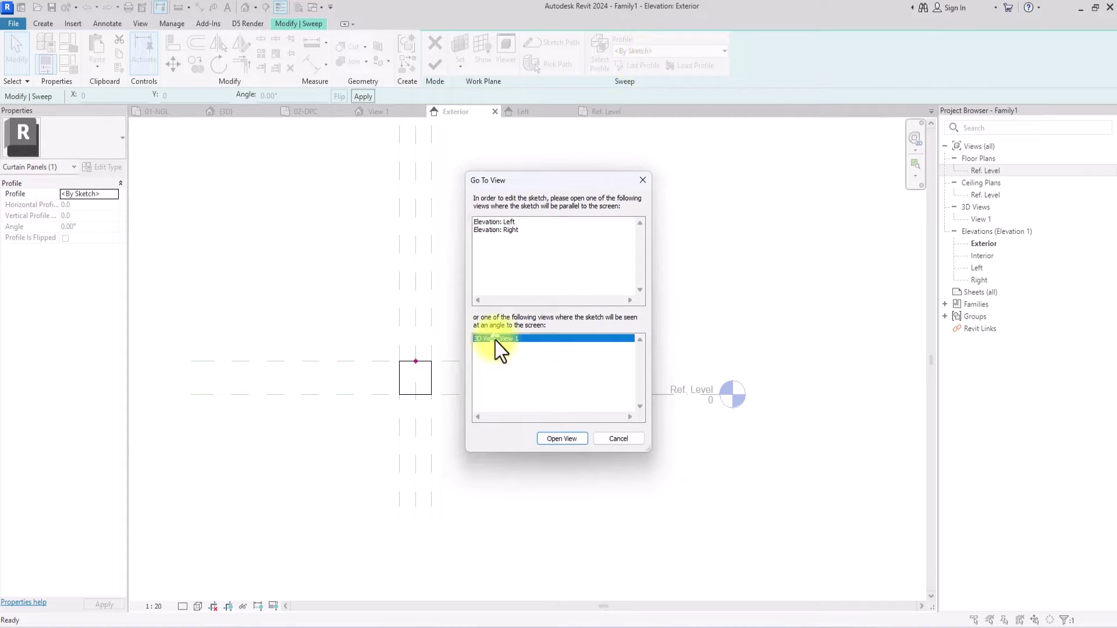
pyautogui.click(562, 441)
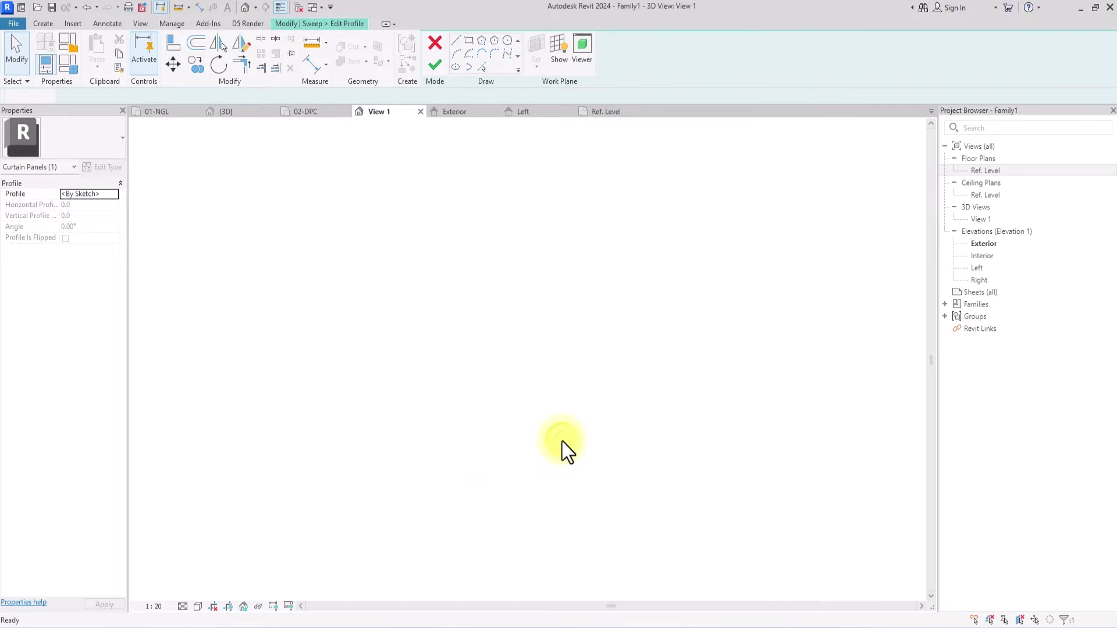
pyautogui.moveTo(896, 156); pyautogui.dragTo(807, 189)
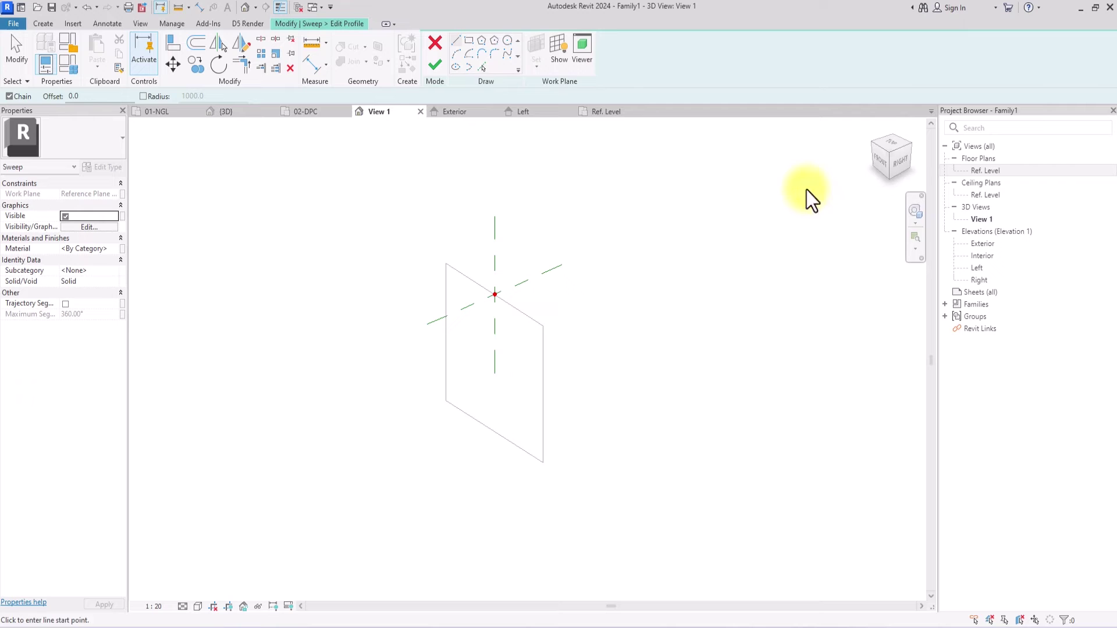
pyautogui.click(902, 169)
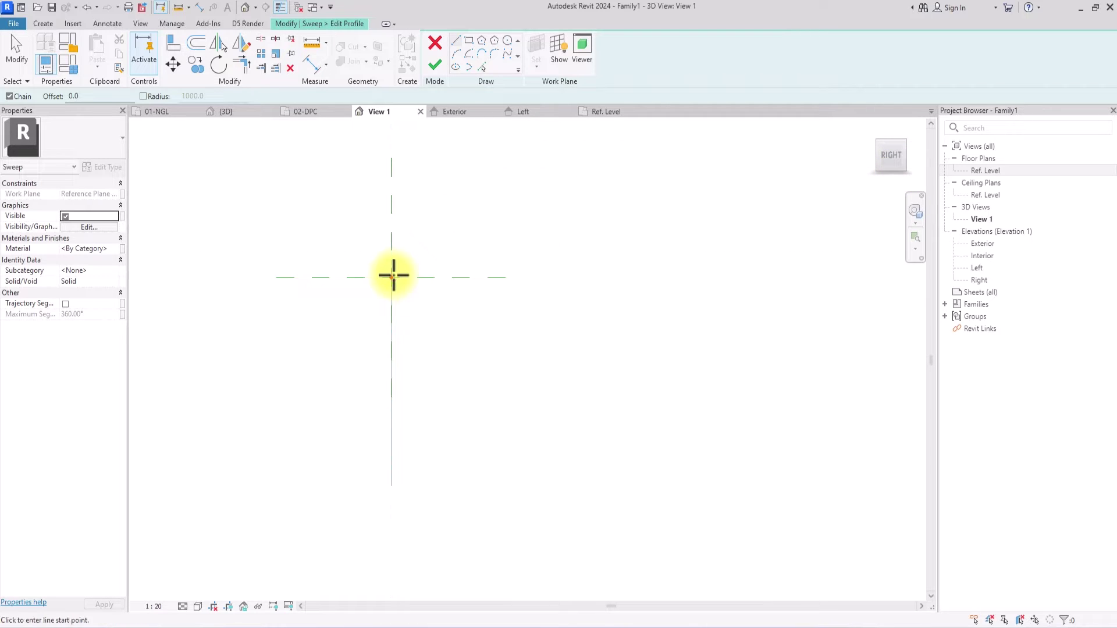
# Begin a vertical profile line at the reference-plane intersection
pyautogui.click(393, 275)
pyautogui.press('Escape')
pyautogui.press('Escape')
pyautogui.scroll(-1, 393, 276)
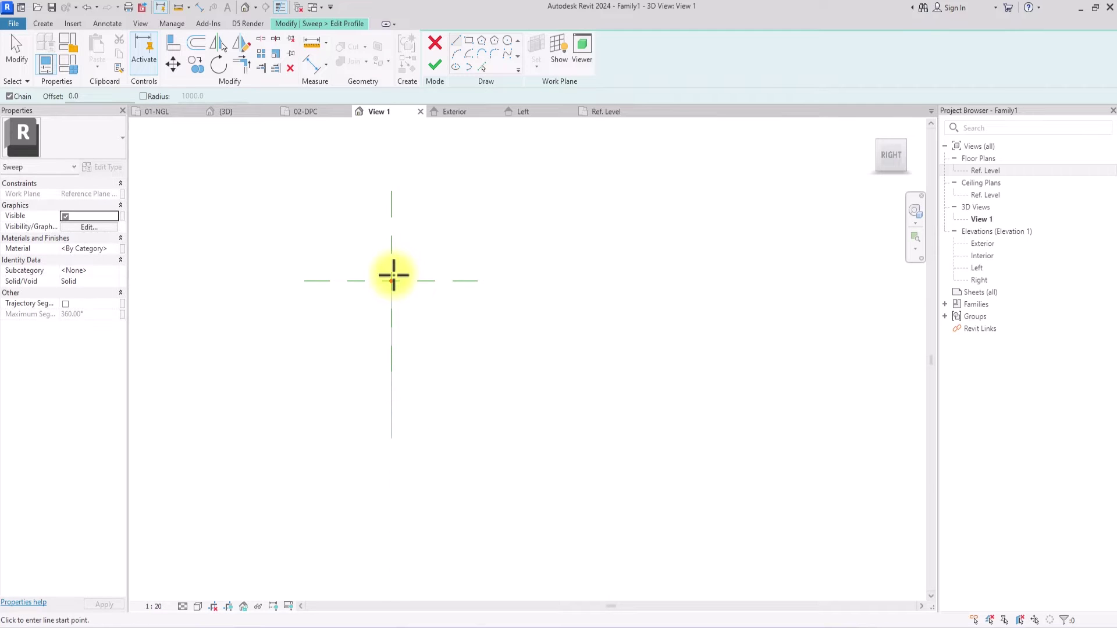
pyautogui.click(391, 281)
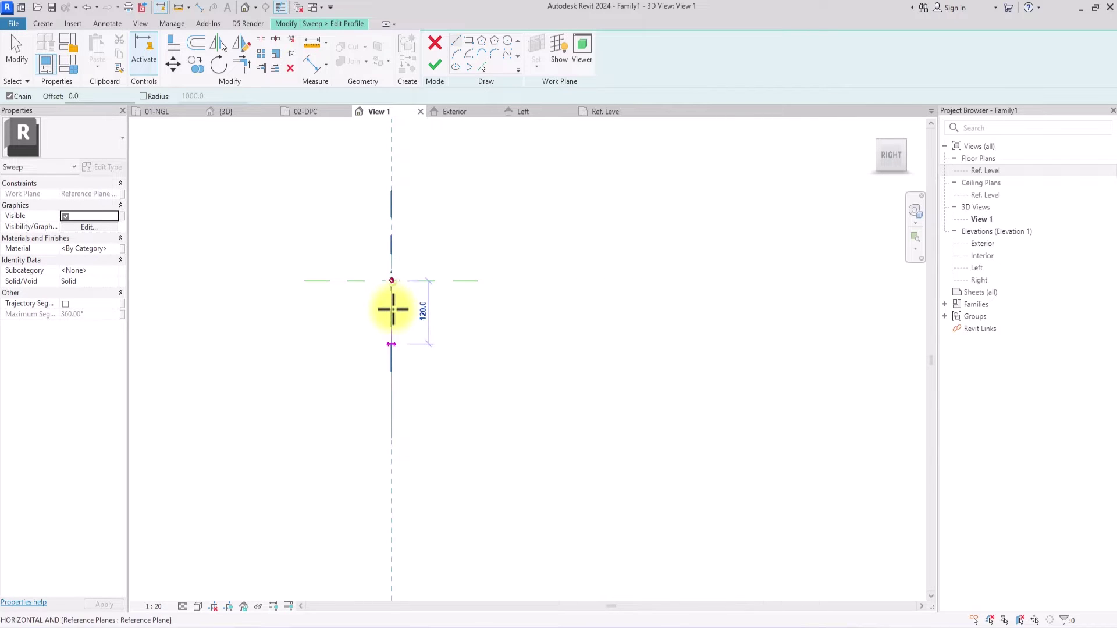
# End the vertical profile line 120 below the intersection and add a short horizontal line
pyautogui.click(391, 436)
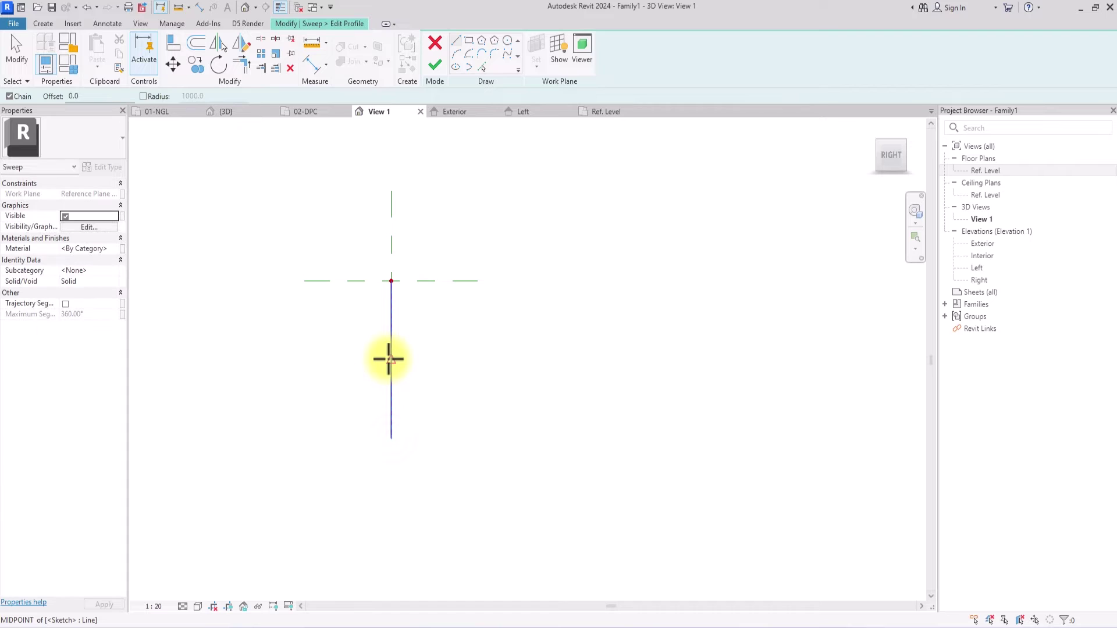
pyautogui.click(389, 359)
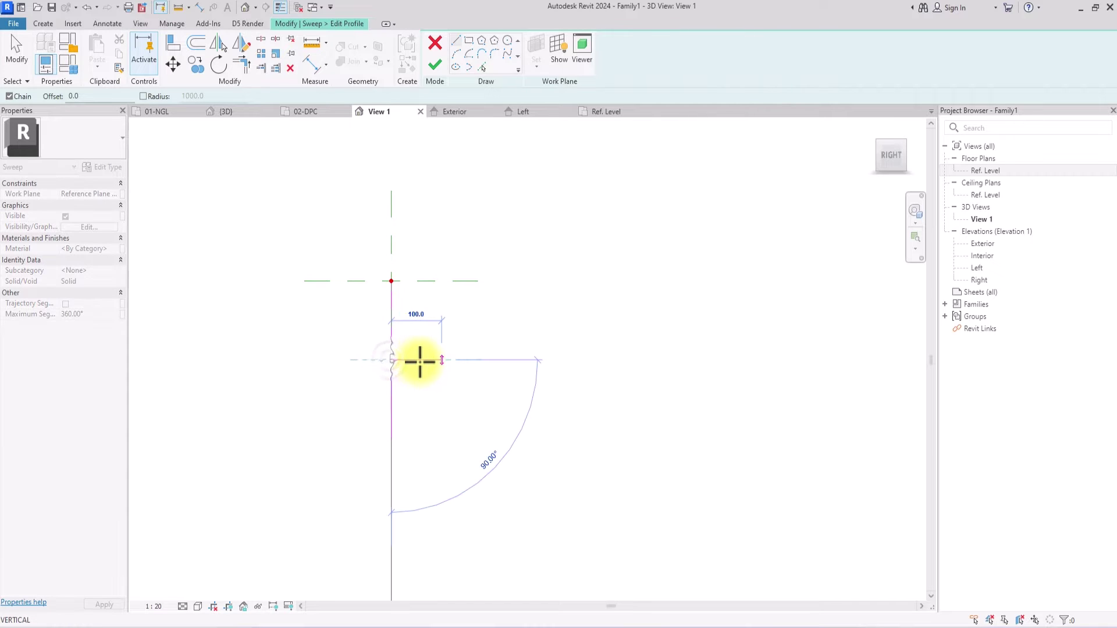
pyautogui.scroll(2, 420, 362)
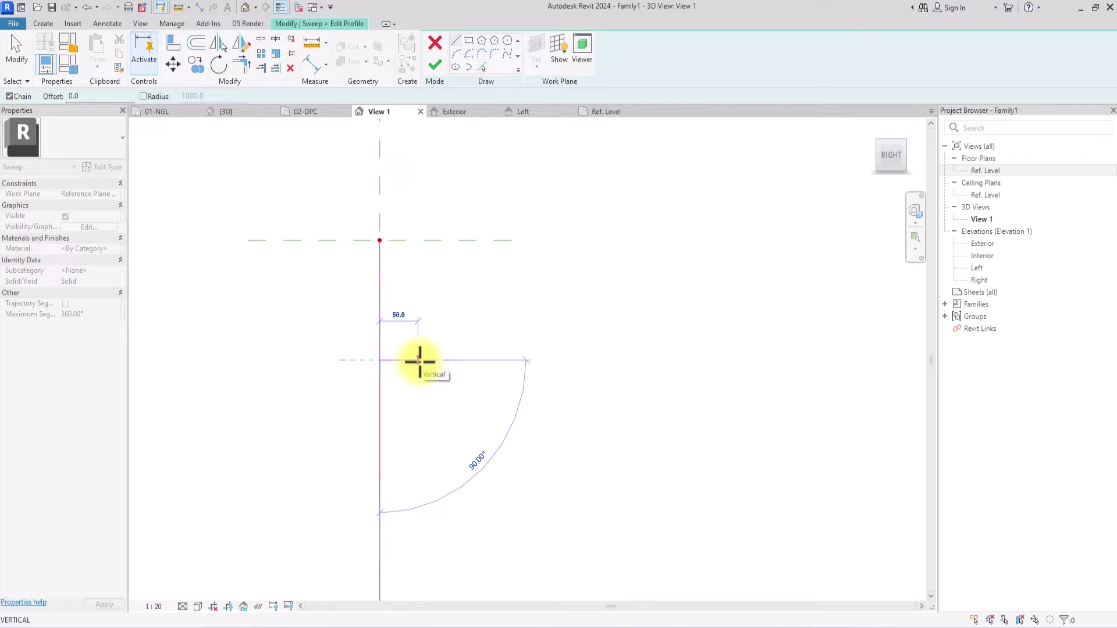
pyautogui.press('Escape')
pyautogui.scroll(3, 379, 249)
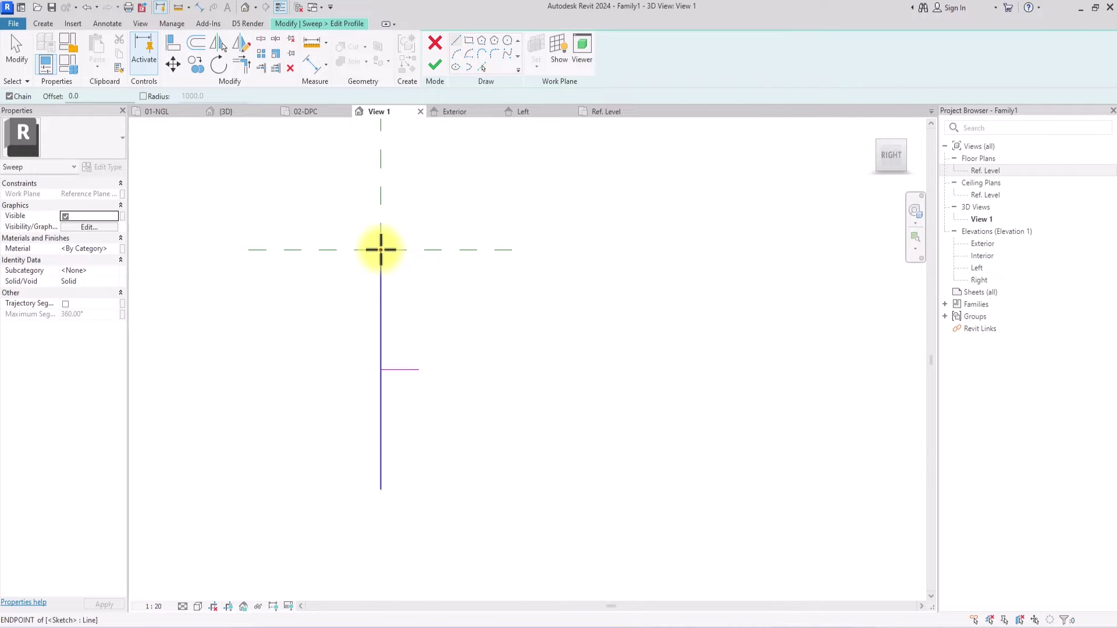
pyautogui.click(381, 251)
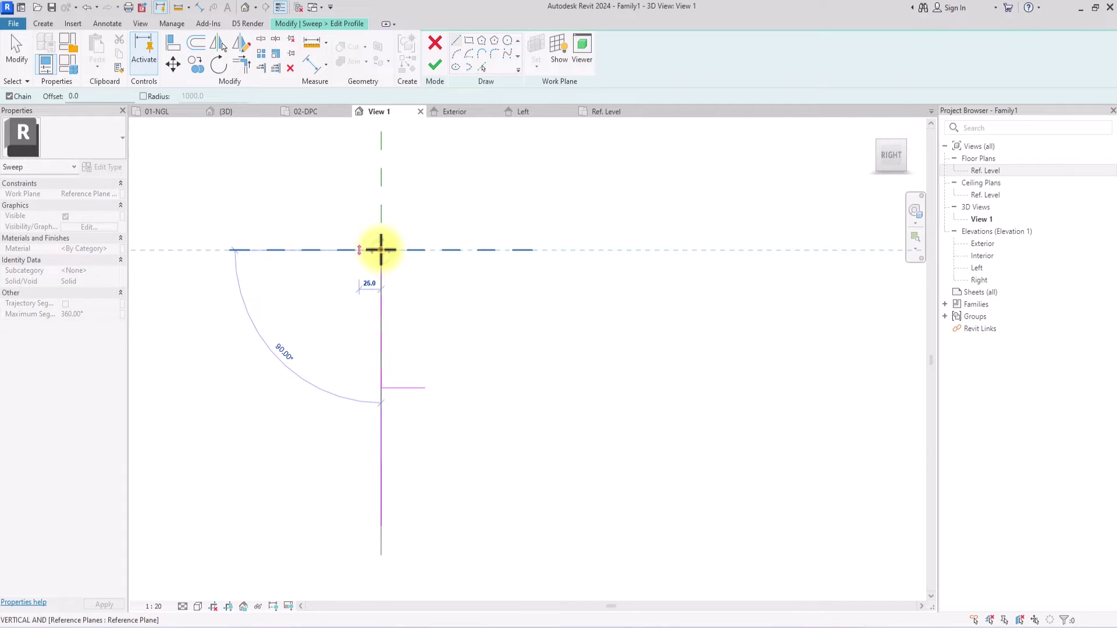
pyautogui.click(337, 248)
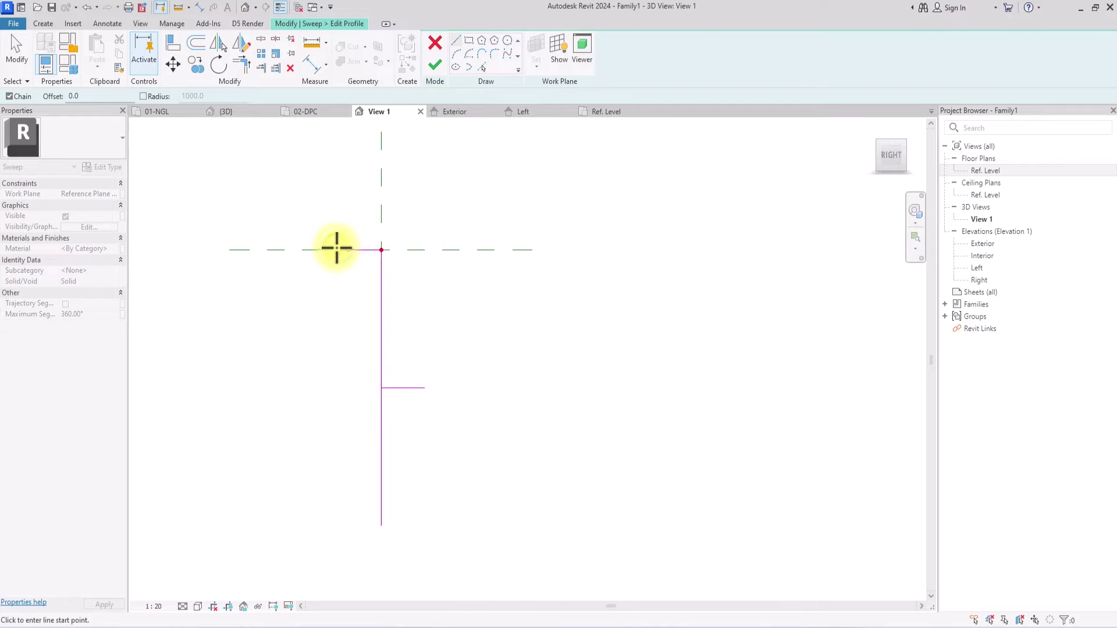
pyautogui.press('Escape')
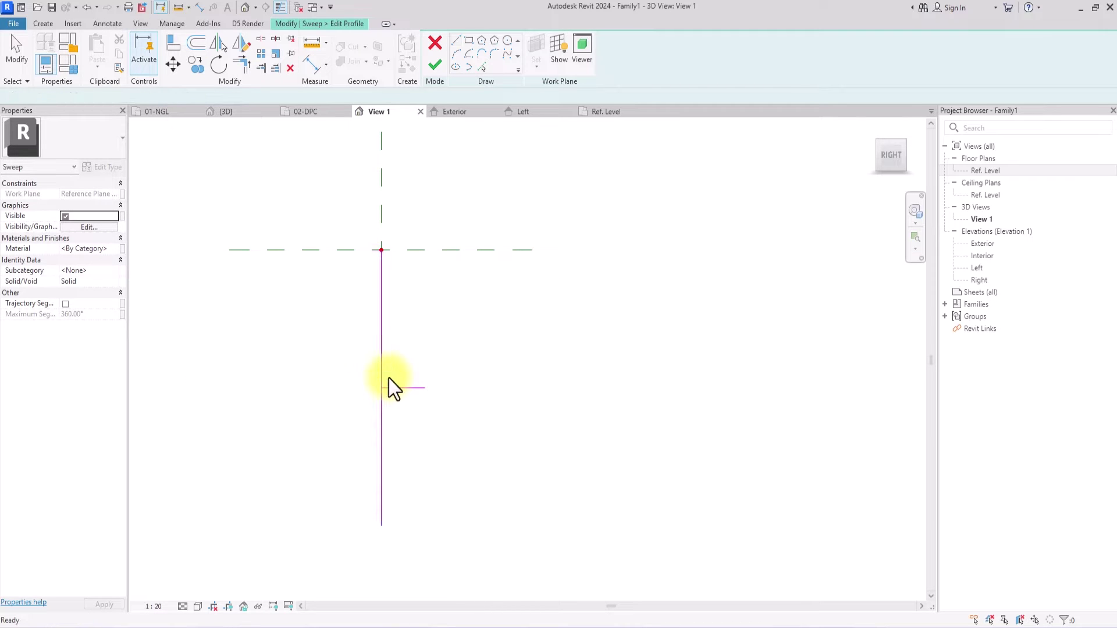
pyautogui.click(381, 249)
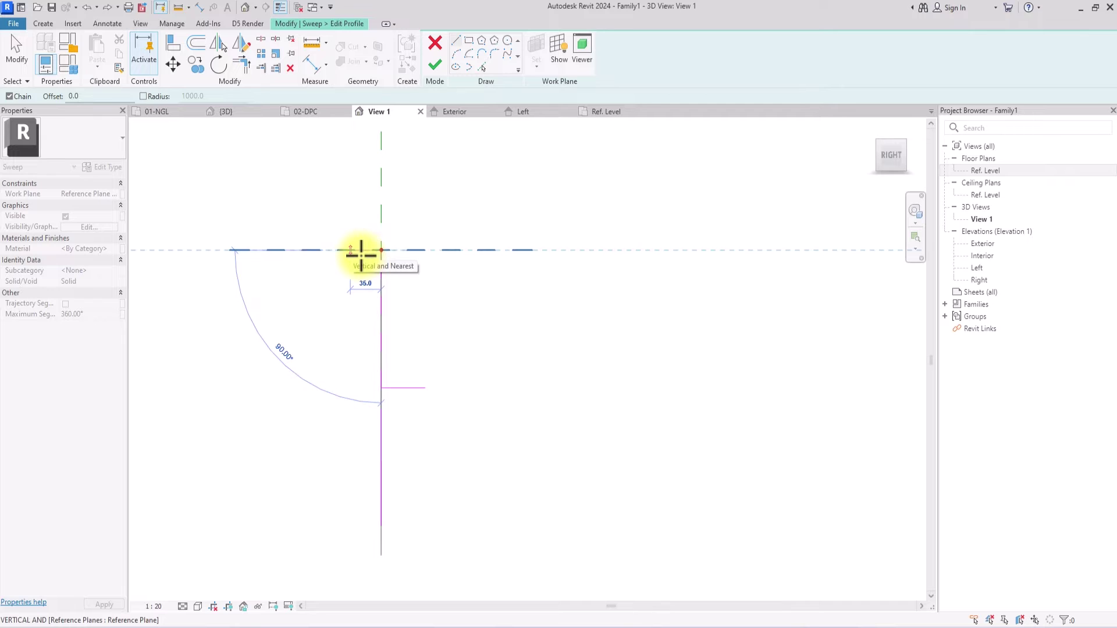
pyautogui.press('Escape')
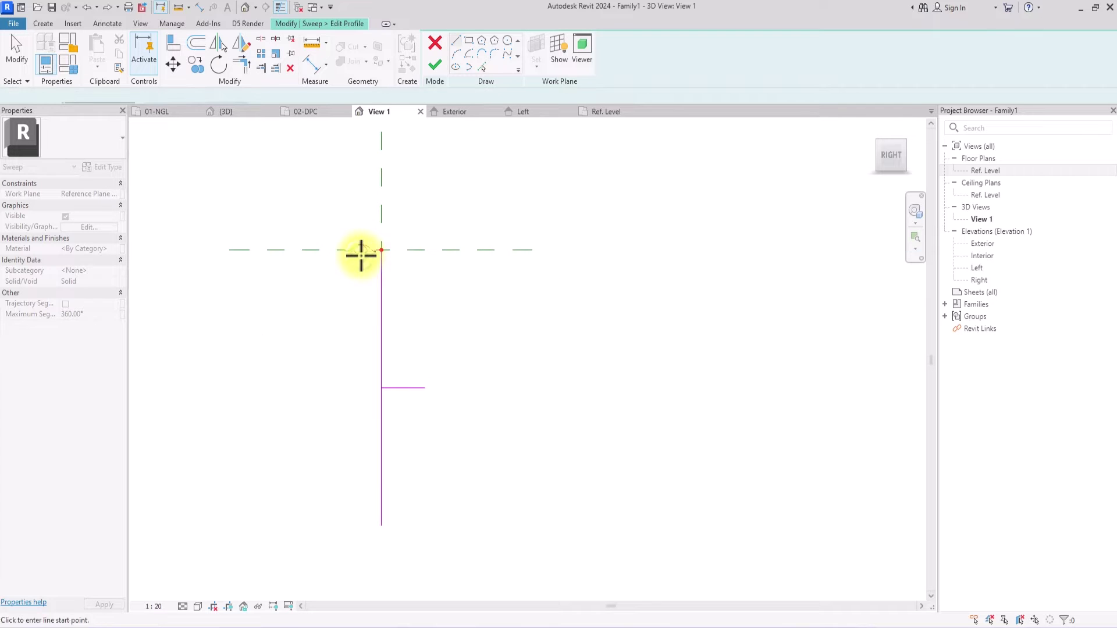
pyautogui.press('Escape')
# Shorten the horizontal step, then draw a 75 vertical leg and a diagonal back to the intersection
pyautogui.click(416, 388)
pyautogui.moveTo(424, 389); pyautogui.dragTo(404, 388)
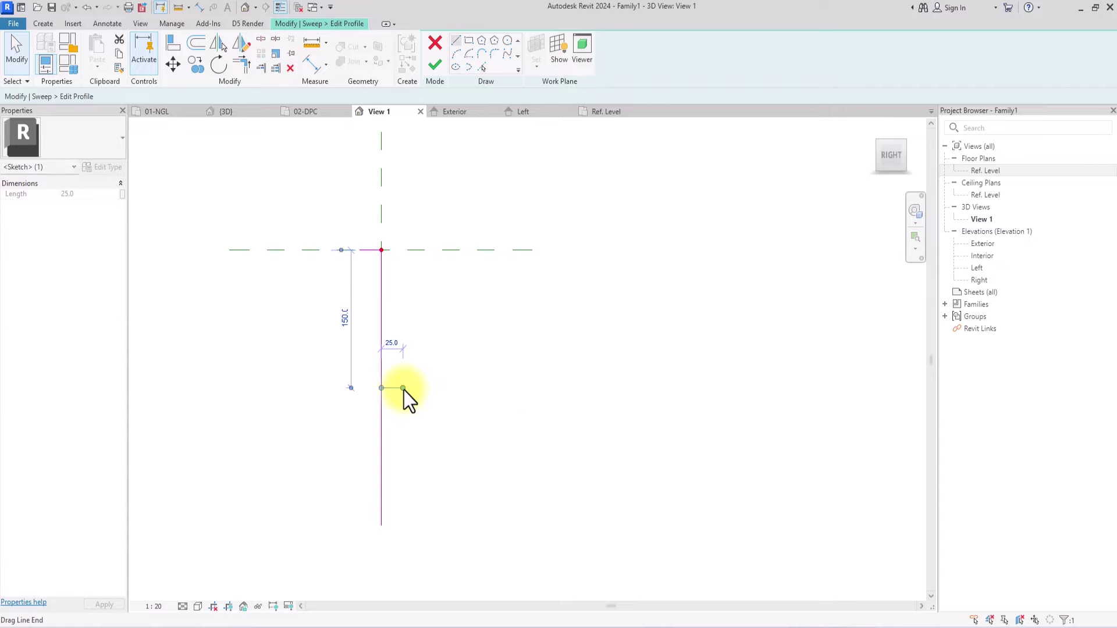
pyautogui.click(455, 40)
pyautogui.click(404, 388)
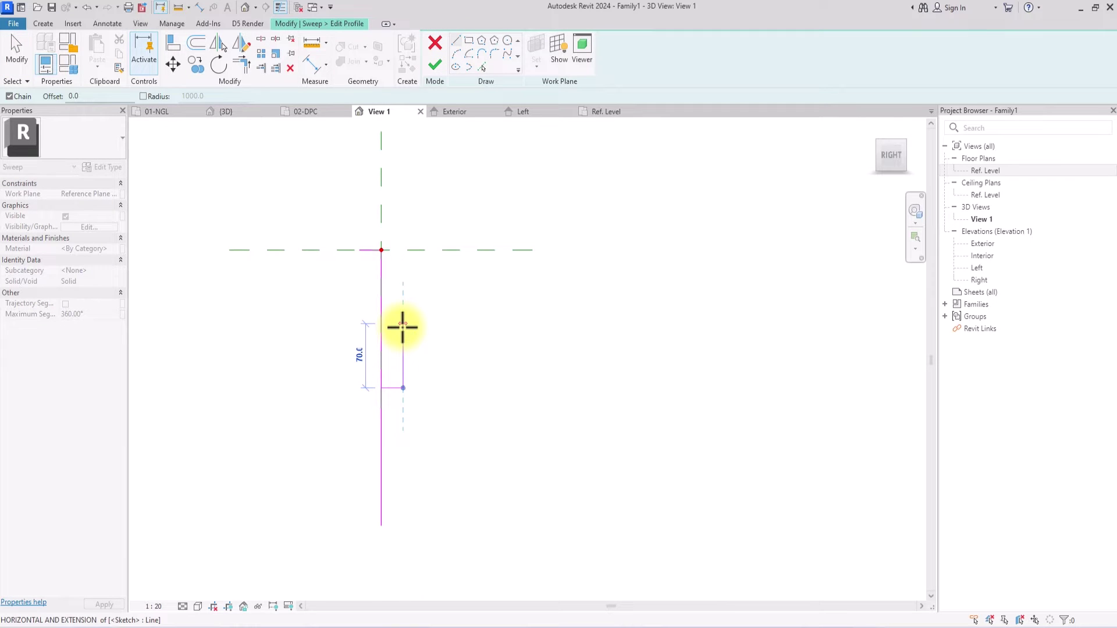
pyautogui.press('Escape')
pyautogui.click(403, 388)
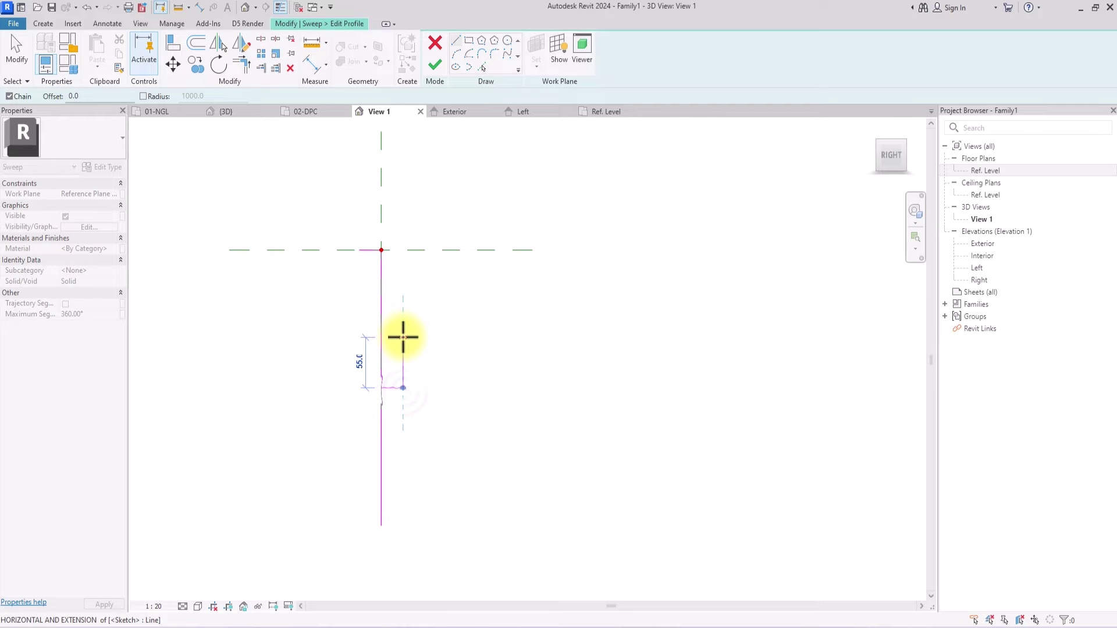
pyautogui.scroll(2, 403, 337)
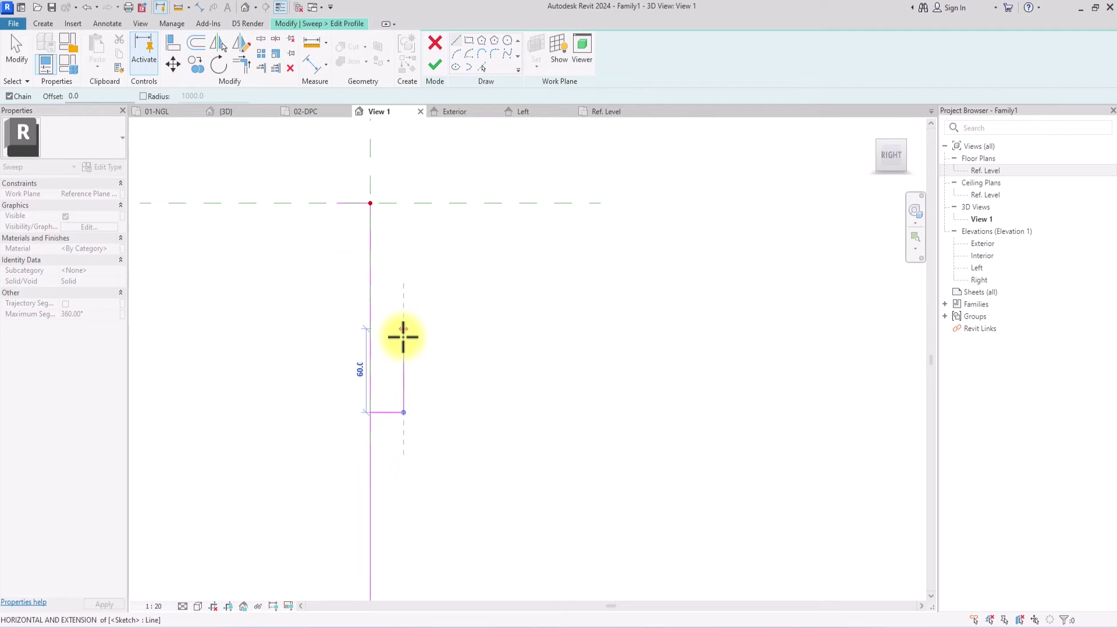
pyautogui.write('75')
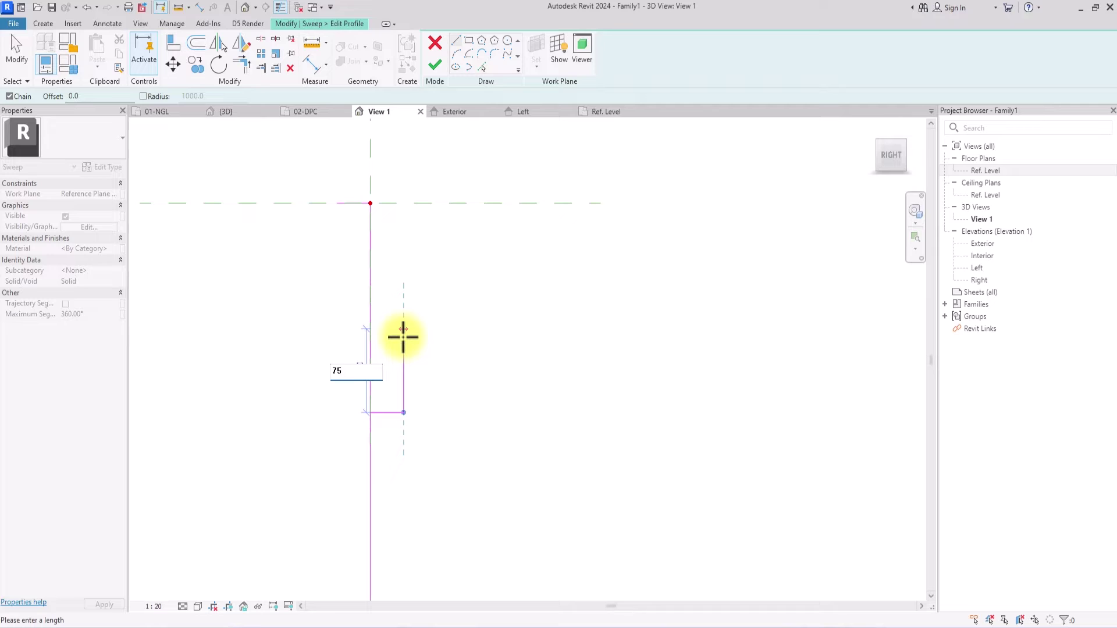
pyautogui.press('Return')
pyautogui.scroll(-1, 352, 238)
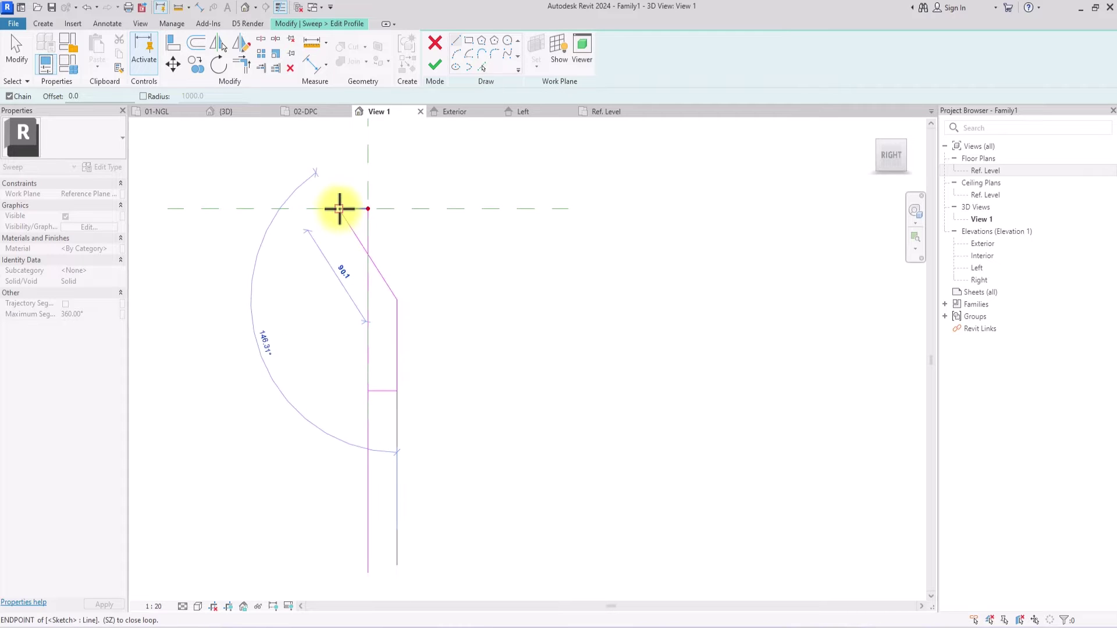
pyautogui.click(340, 209)
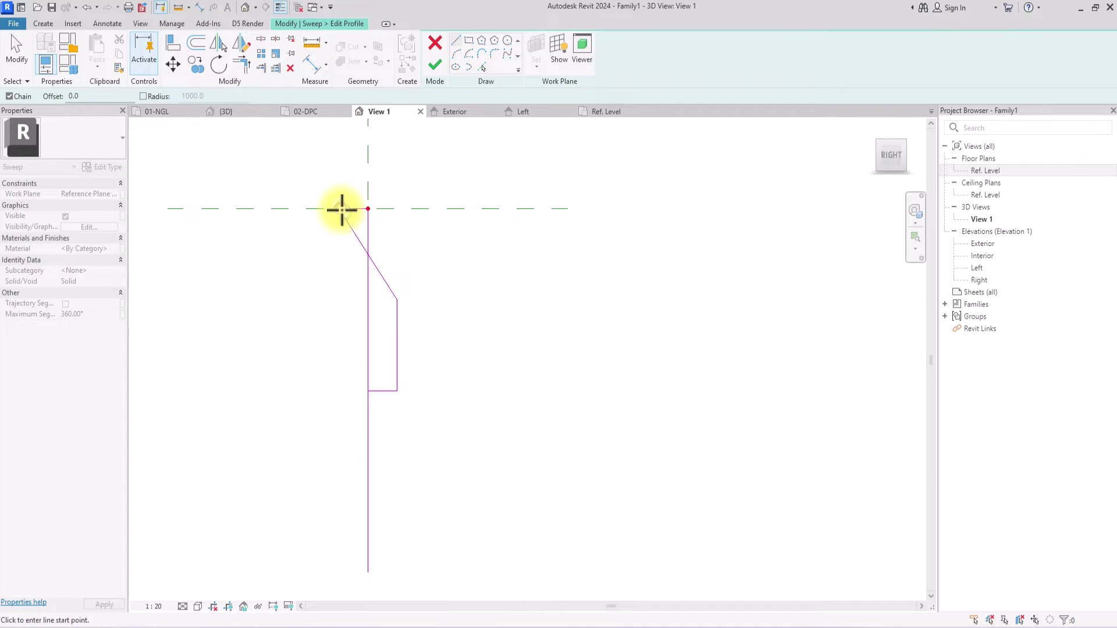
pyautogui.press('Escape')
pyautogui.scroll(-1, 341, 211)
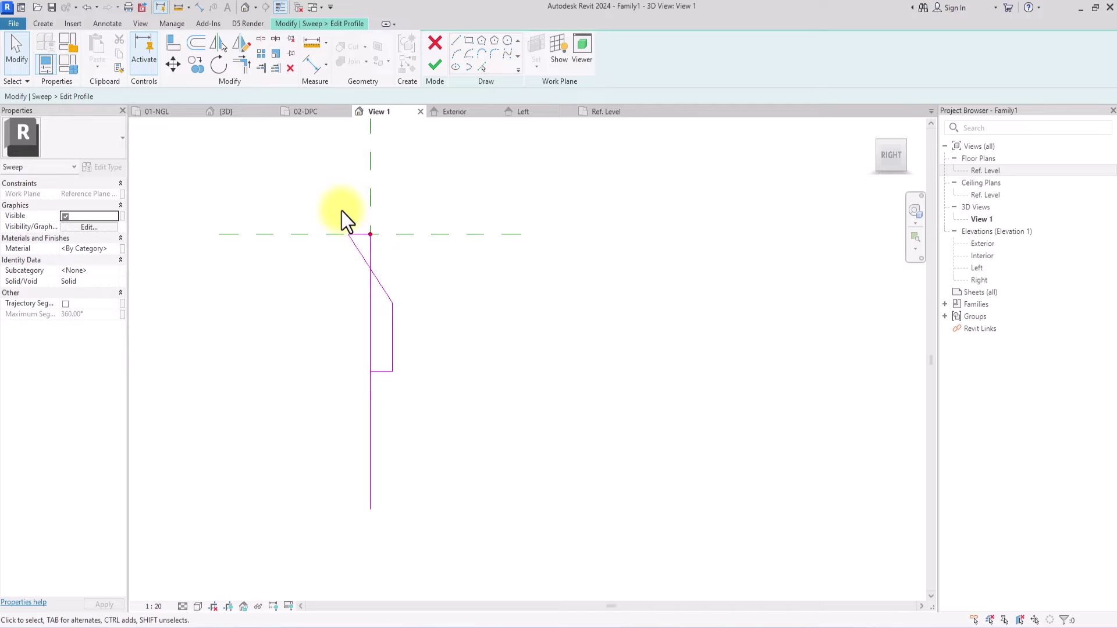
# Delete four profile lines and copy the diagonal with a 15 offset
pyautogui.moveTo(438, 354); pyautogui.dragTo(313, 441)
pyautogui.press('Delete')
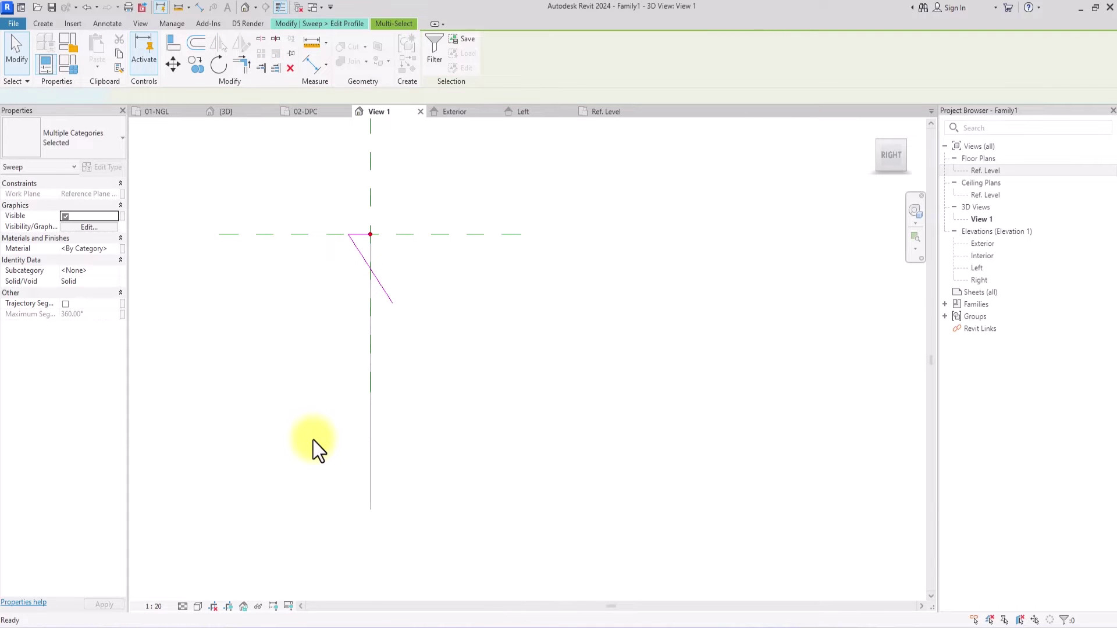
pyautogui.click(201, 46)
pyautogui.write('1')
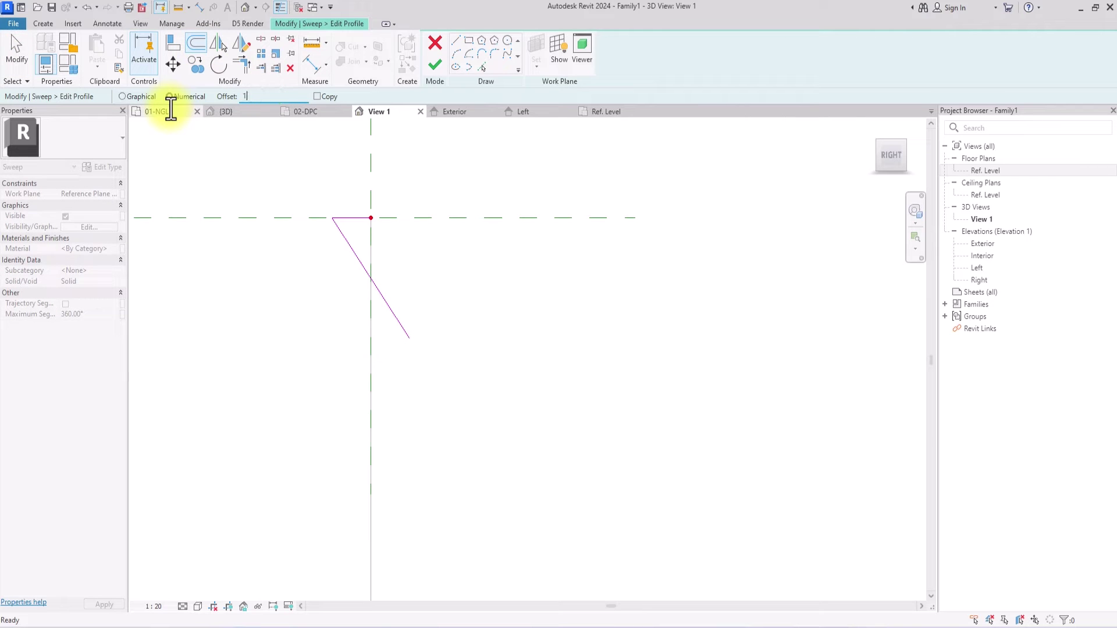
pyautogui.write('5')
pyautogui.click(316, 96)
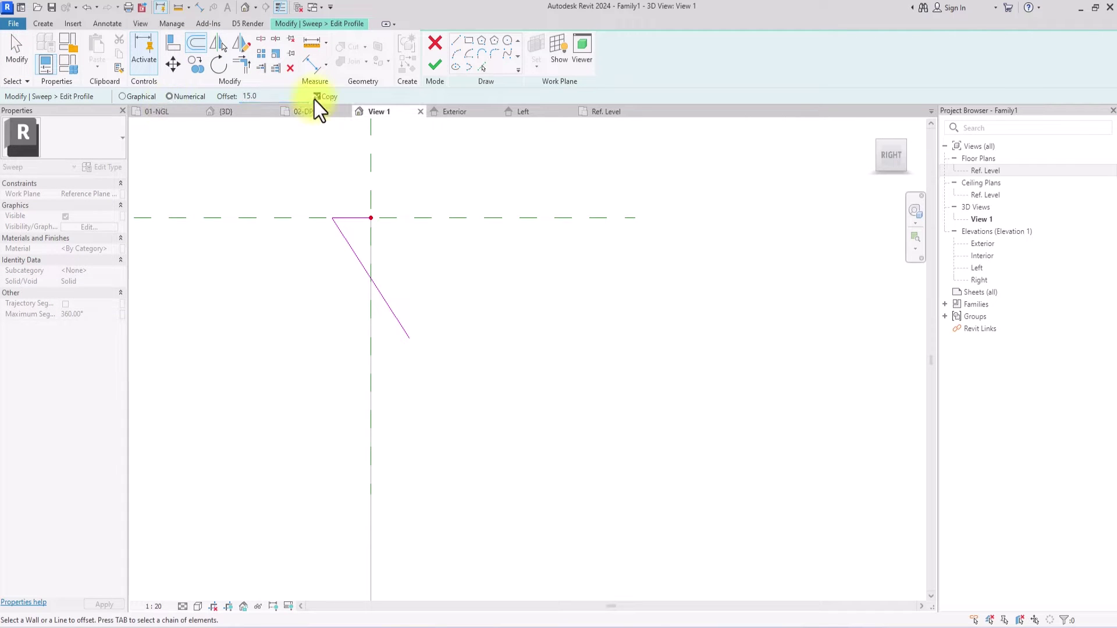
pyautogui.click(354, 245)
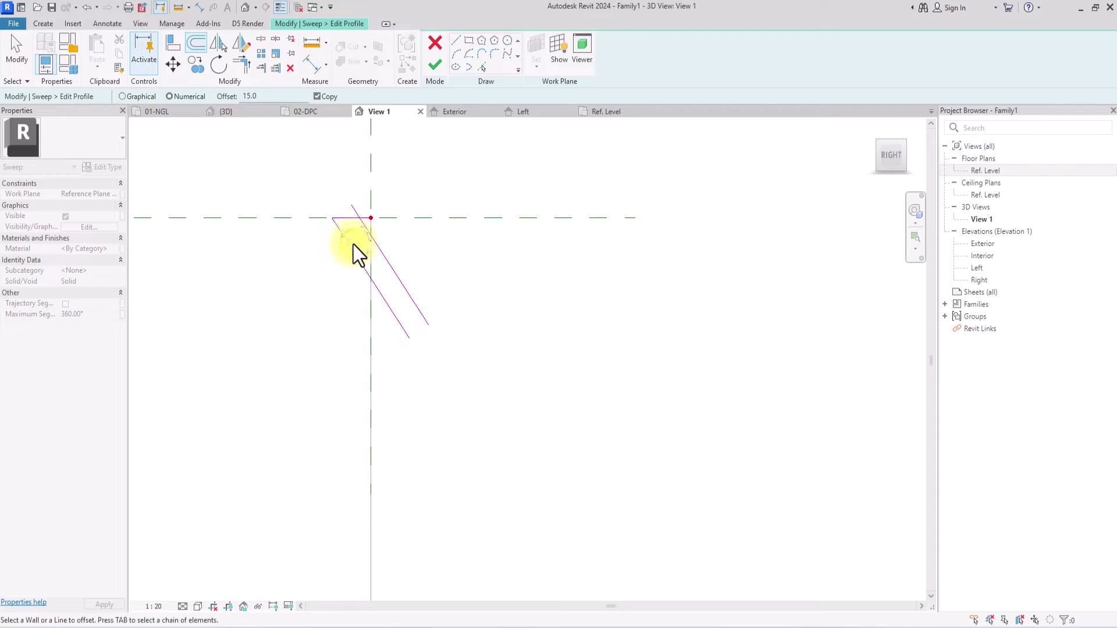
# Add a short bottom line and trim it to the offset diagonal to close the parallelogram
pyautogui.click(456, 40)
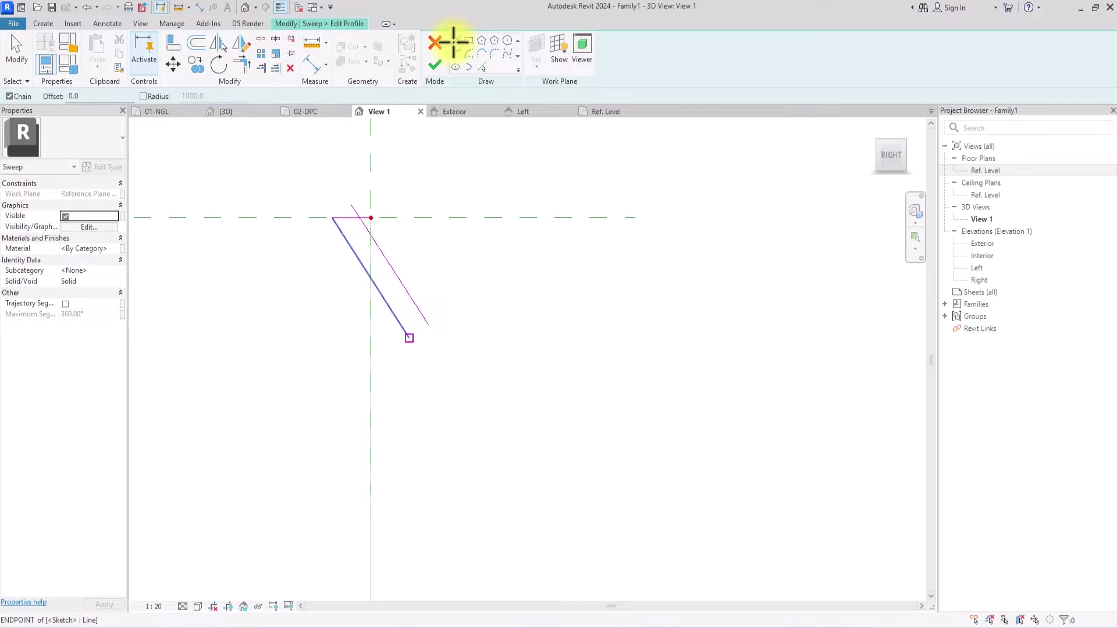
pyautogui.click(409, 337)
pyautogui.click(437, 338)
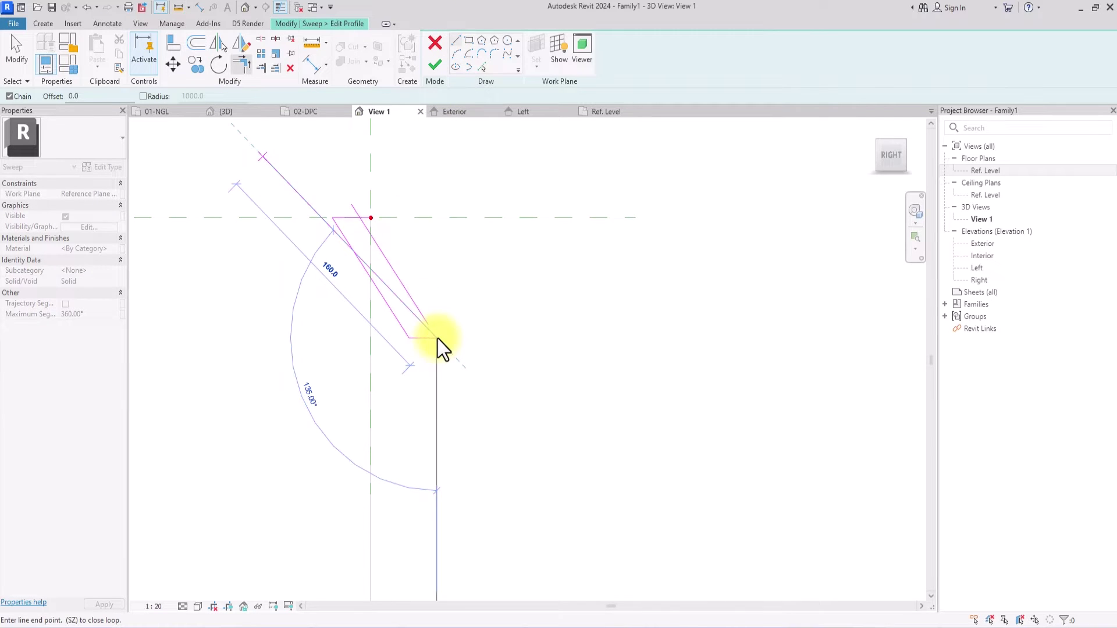
pyautogui.click(249, 66)
pyautogui.click(372, 238)
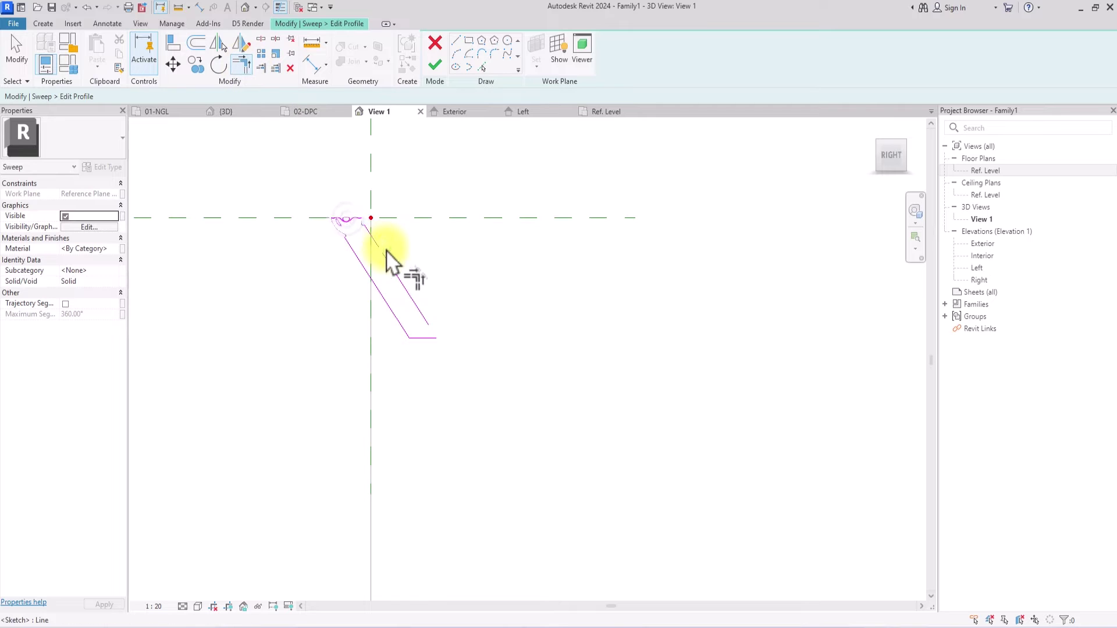
pyautogui.click(425, 338)
# Open the material choices for the sweep's Material property
pyautogui.scroll(-2, 428, 346)
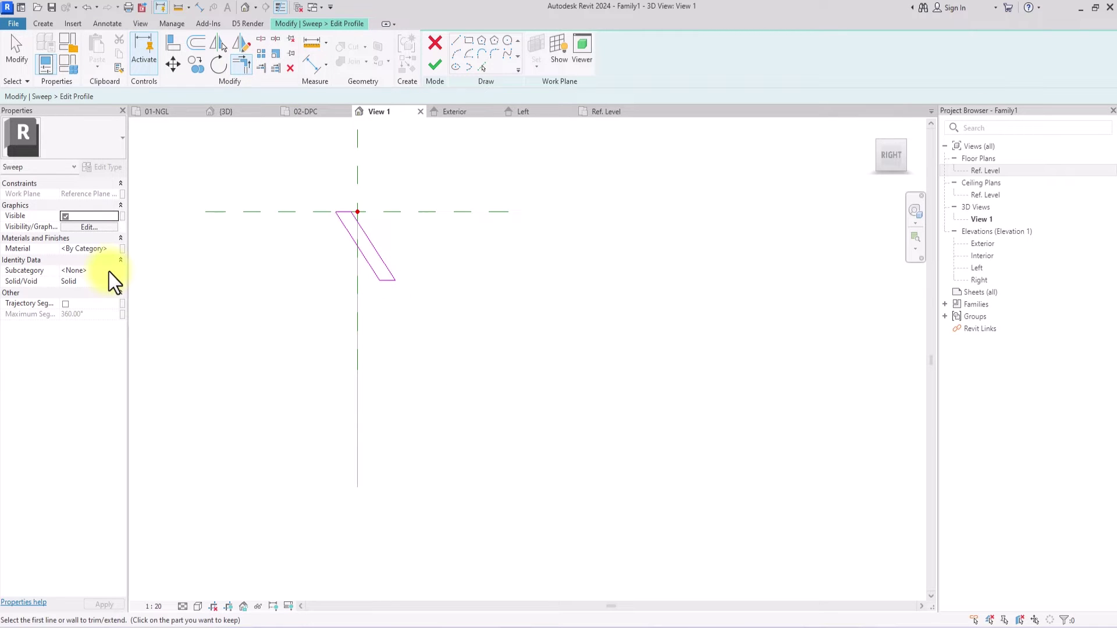
pyautogui.click(117, 253)
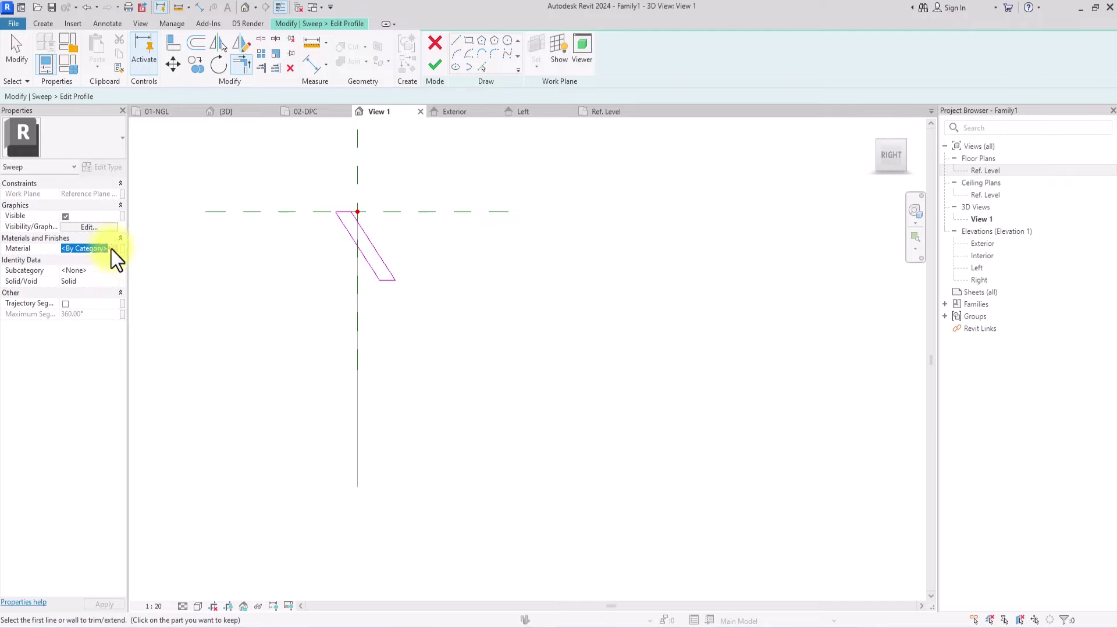
pyautogui.click(110, 249)
# Duplicate the Analytical Panels material and name the copy 01-BRASS
pyautogui.click(111, 249)
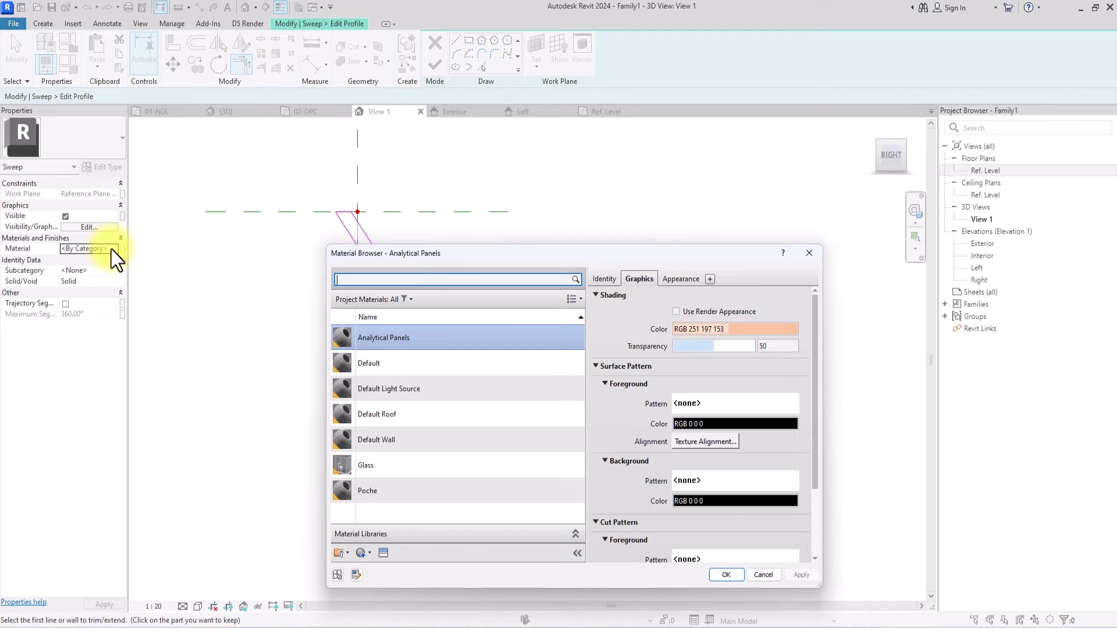
pyautogui.rightClick(363, 341)
pyautogui.click(437, 362)
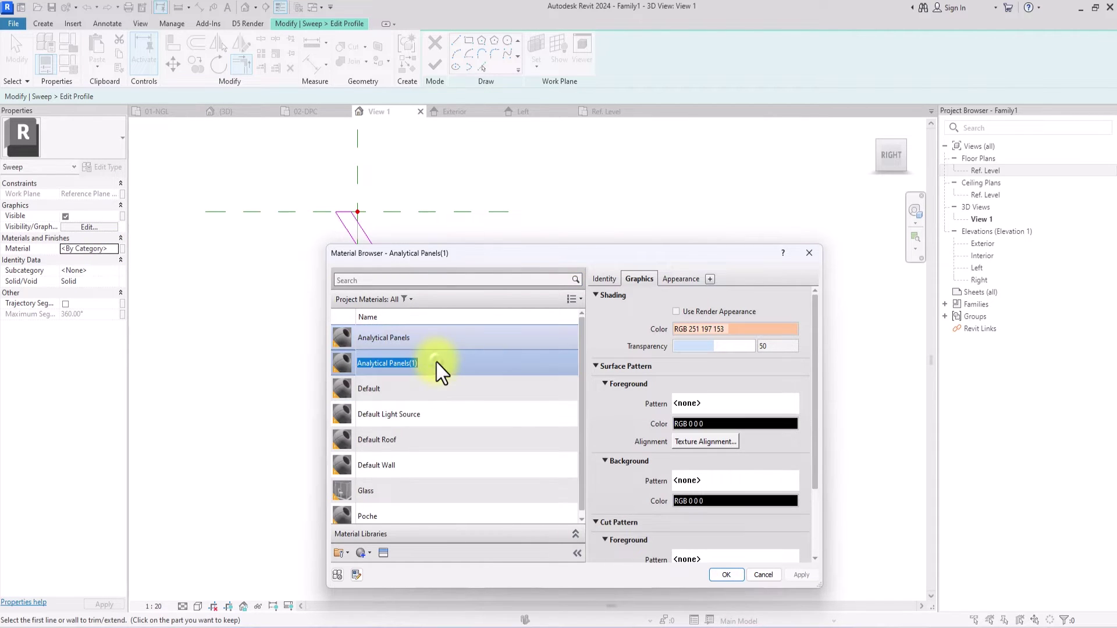
pyautogui.press('BackSpace')
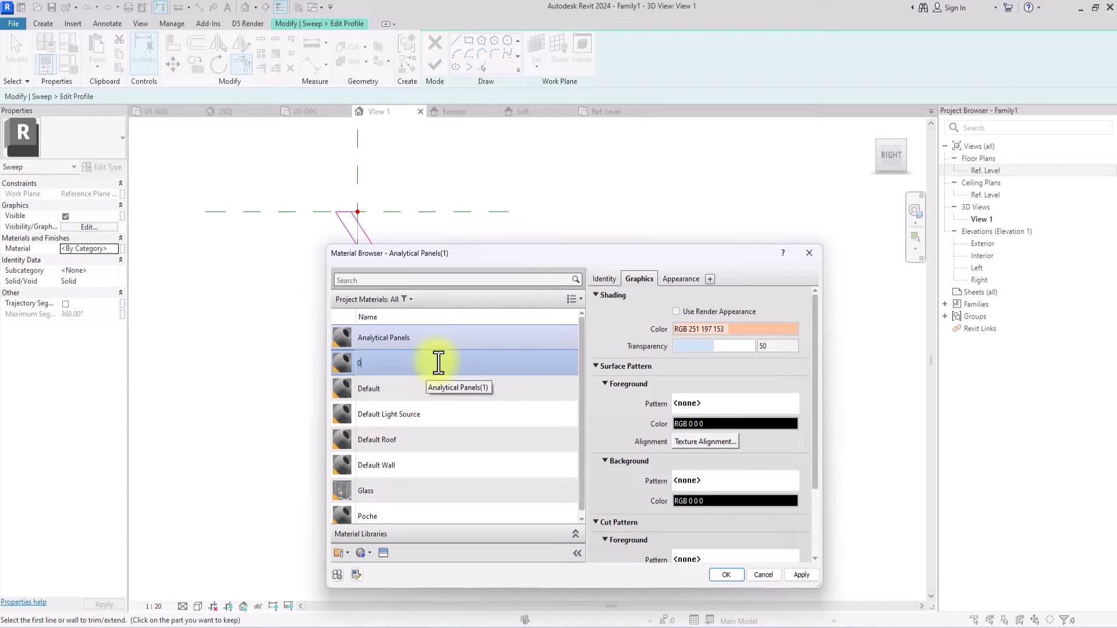
pyautogui.write('01-BRASS')
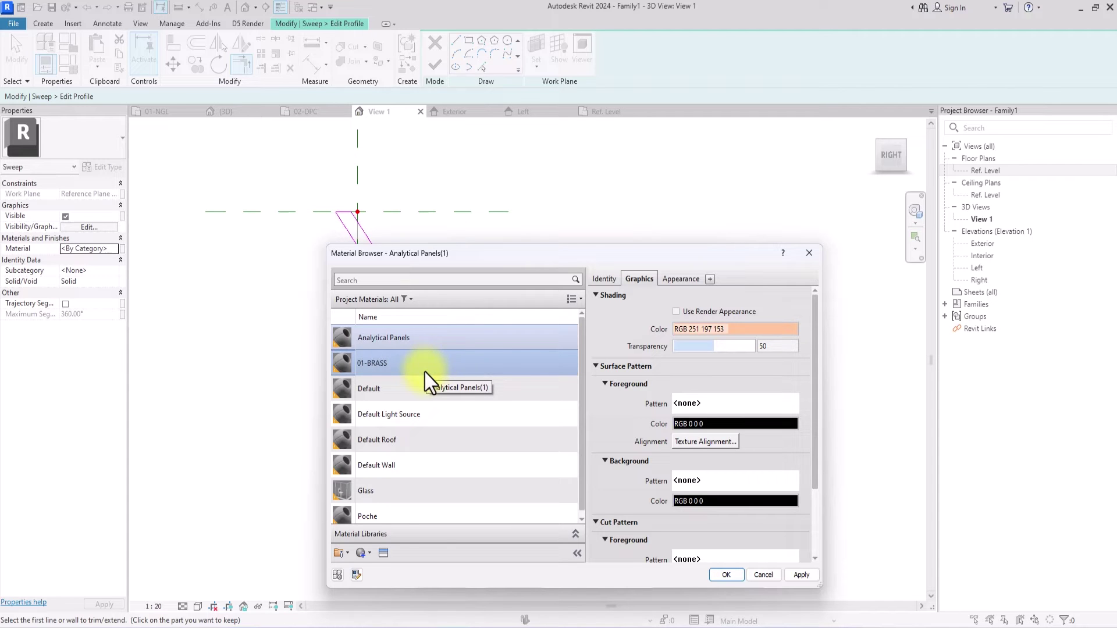
# Give 01-BRASS the Brass - Polished appearance with matching shading, apply it, and finish the profile
pyautogui.click(388, 555)
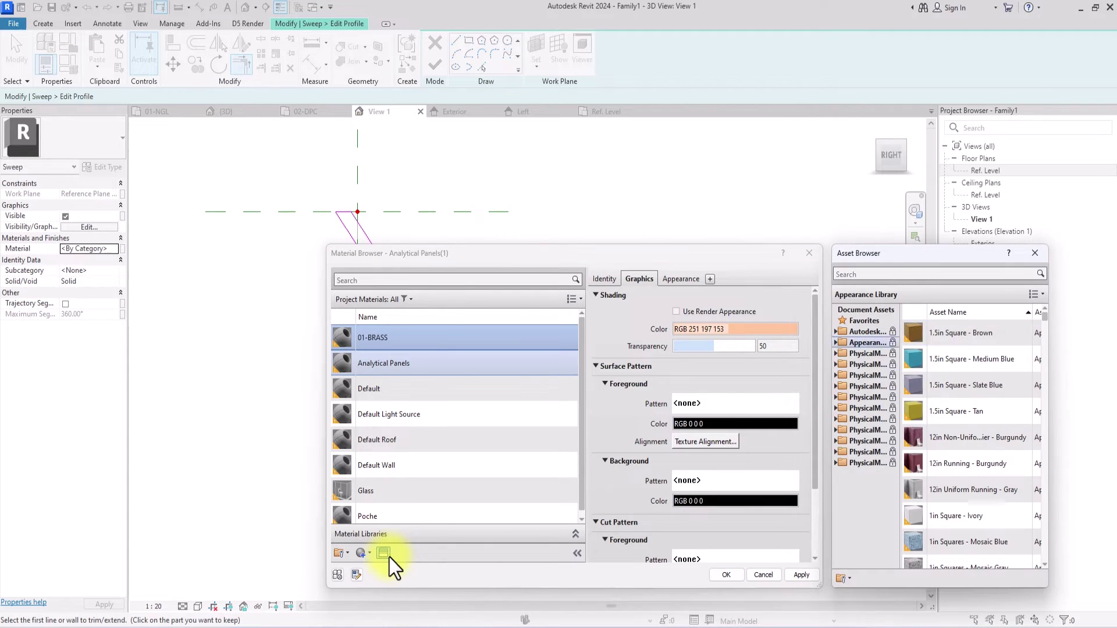
pyautogui.doubleClick(867, 343)
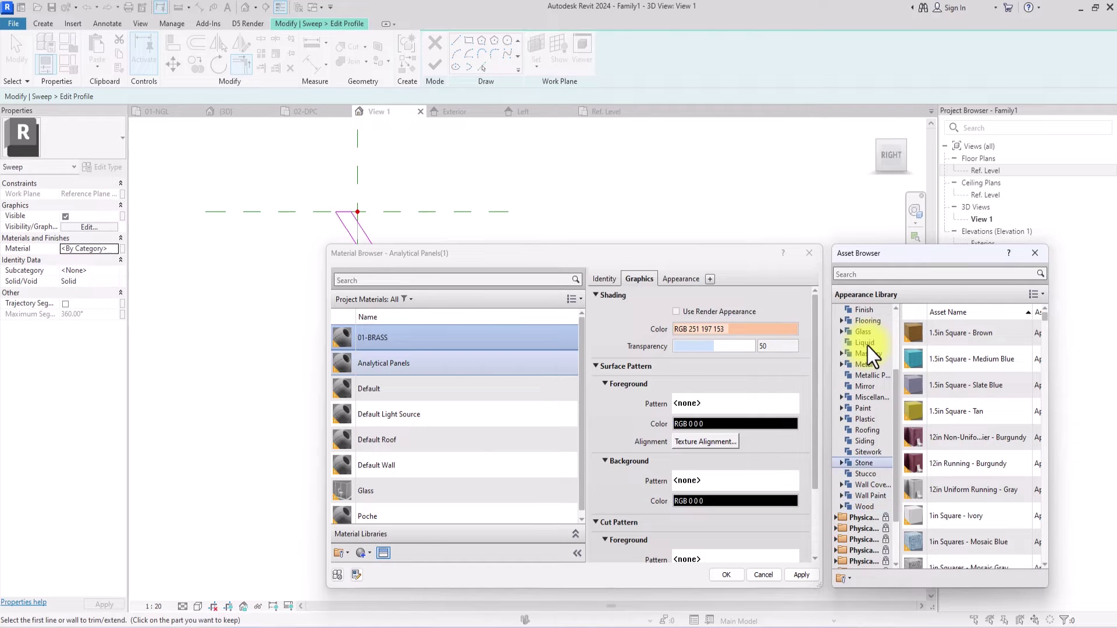
pyautogui.doubleClick(876, 361)
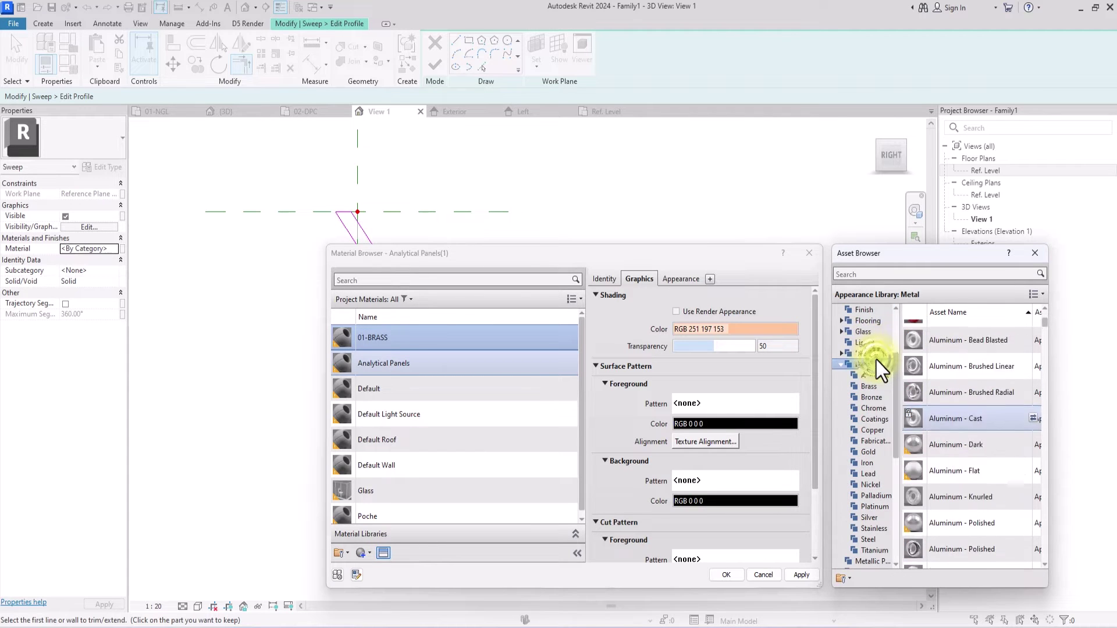
pyautogui.scroll(-5, 906, 444)
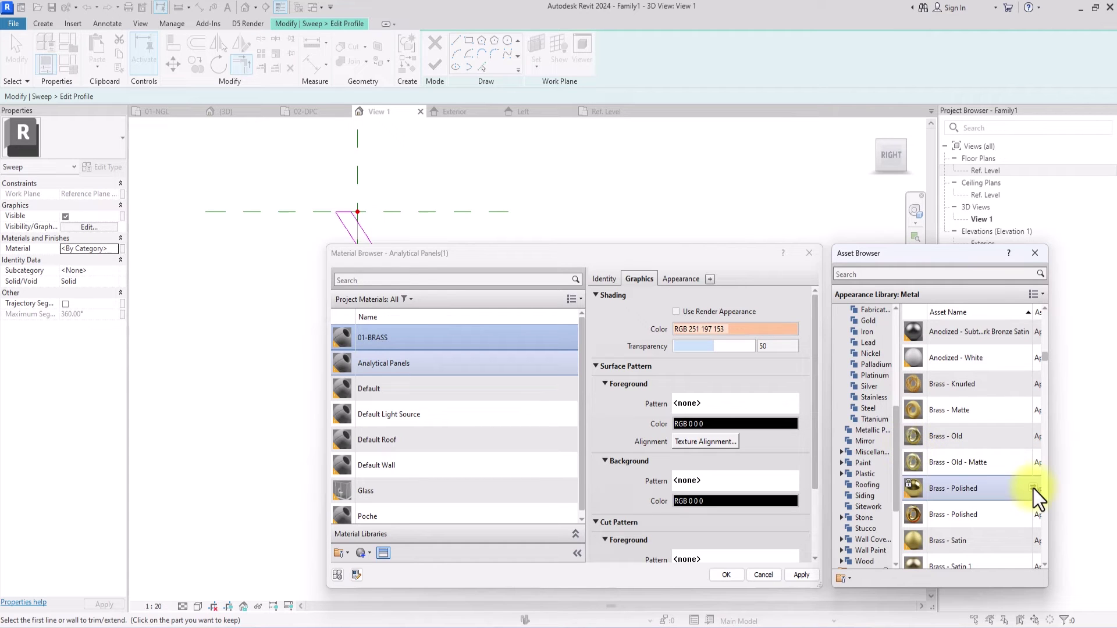
pyautogui.click(1033, 489)
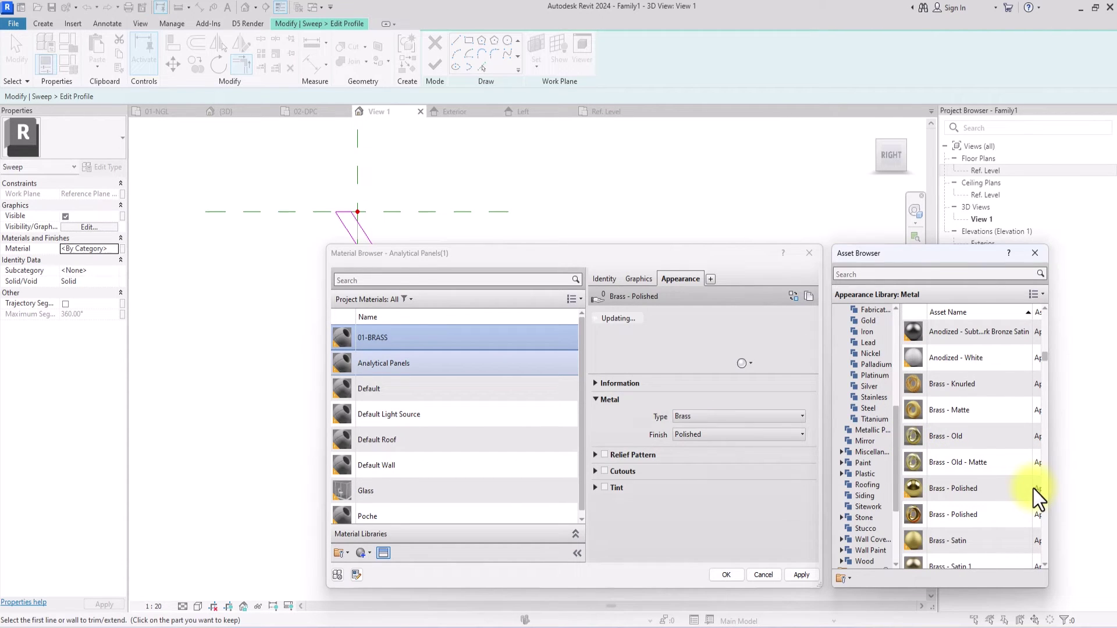
pyautogui.click(638, 279)
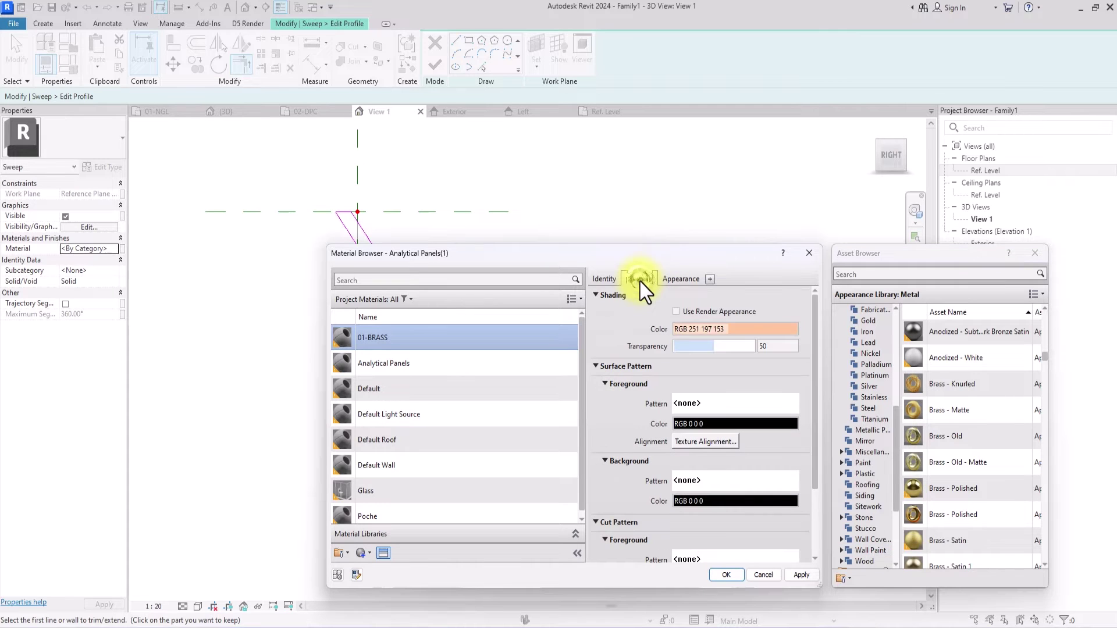
pyautogui.click(675, 312)
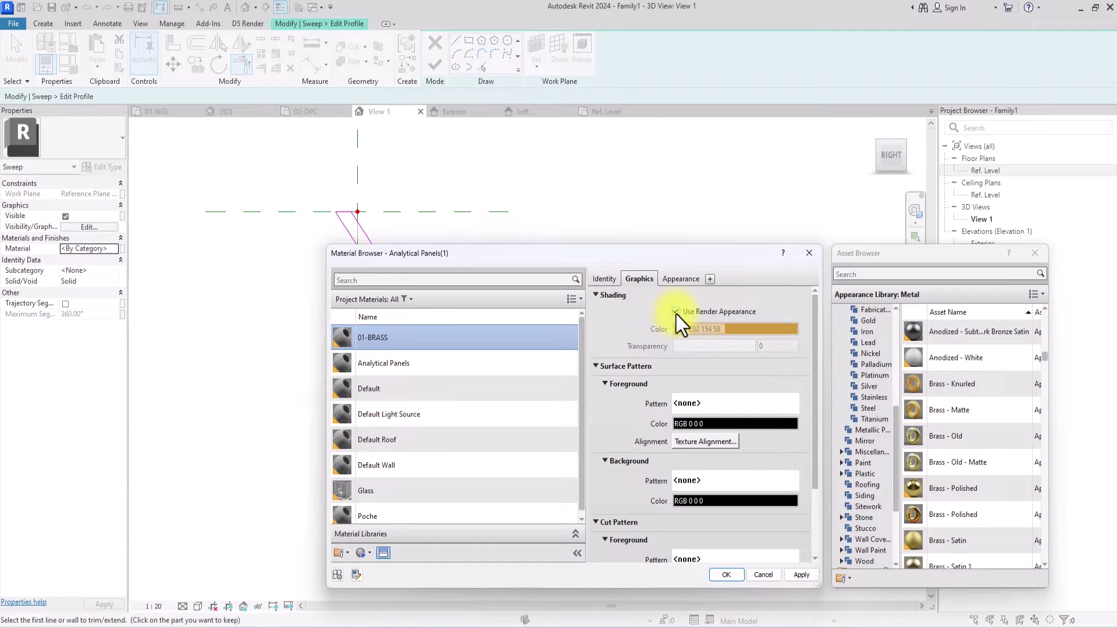
pyautogui.click(726, 575)
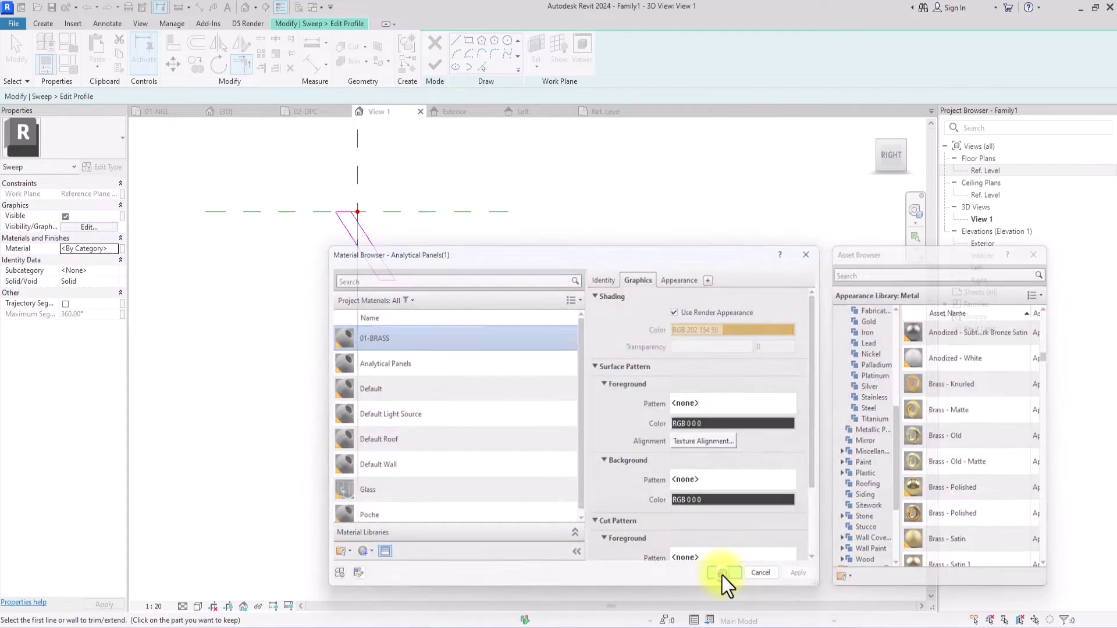
pyautogui.click(437, 72)
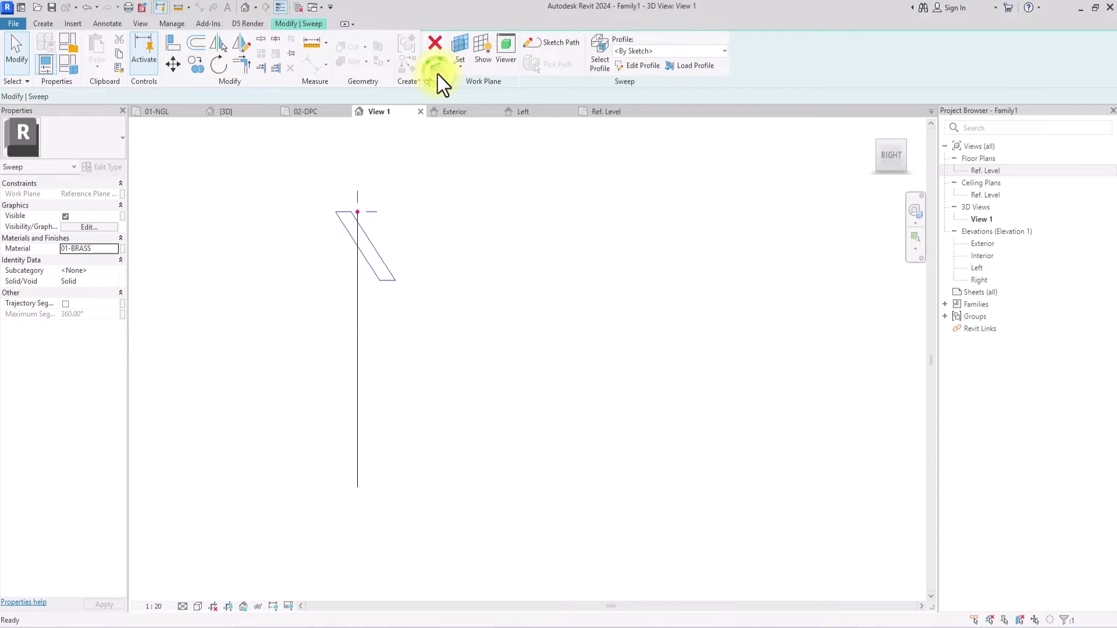
# Finish the sweep as a solid and tilt the 3D view to look down on it
pyautogui.click(437, 75)
pyautogui.scroll(-5, 800, 238)
pyautogui.click(683, 302)
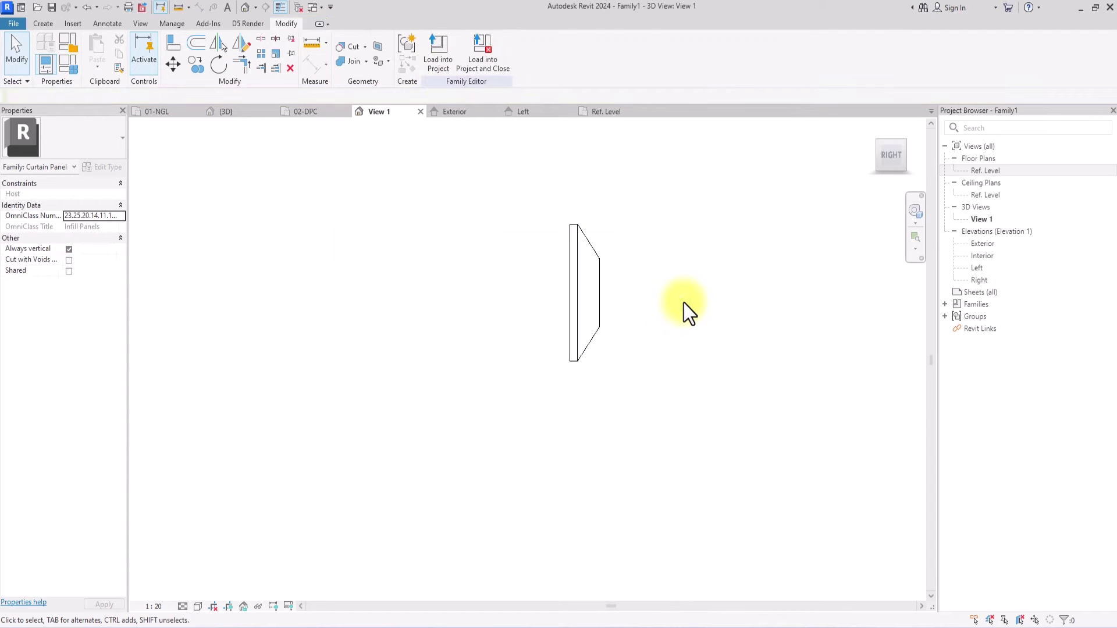
pyautogui.moveTo(888, 147); pyautogui.dragTo(892, 200)
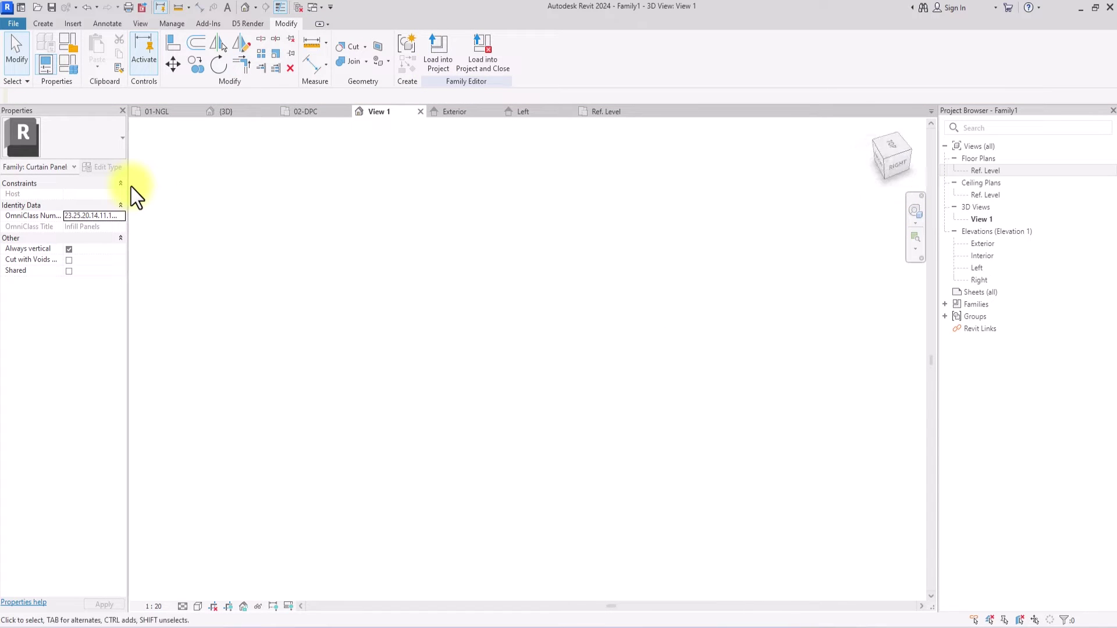
pyautogui.scroll(-5, 131, 187)
pyautogui.moveTo(131, 186); pyautogui.dragTo(151, 207, button='middle')
# Set the visual style to Shaded and zoom and pan onto the brass frame
pyautogui.click(198, 608)
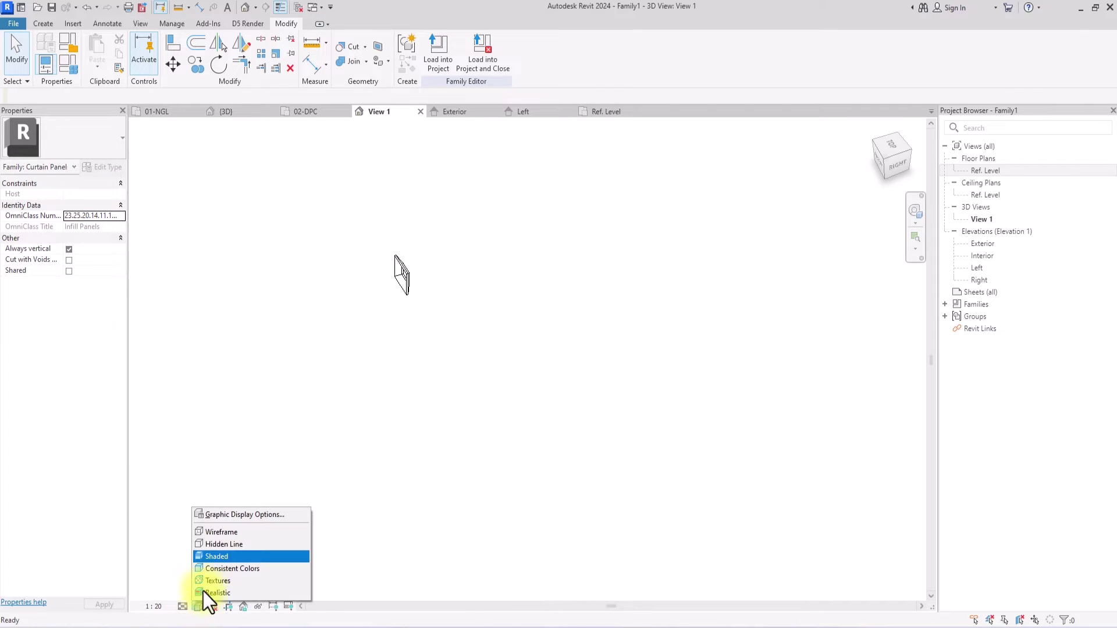
pyautogui.click(210, 552)
pyautogui.scroll(6, 211, 553)
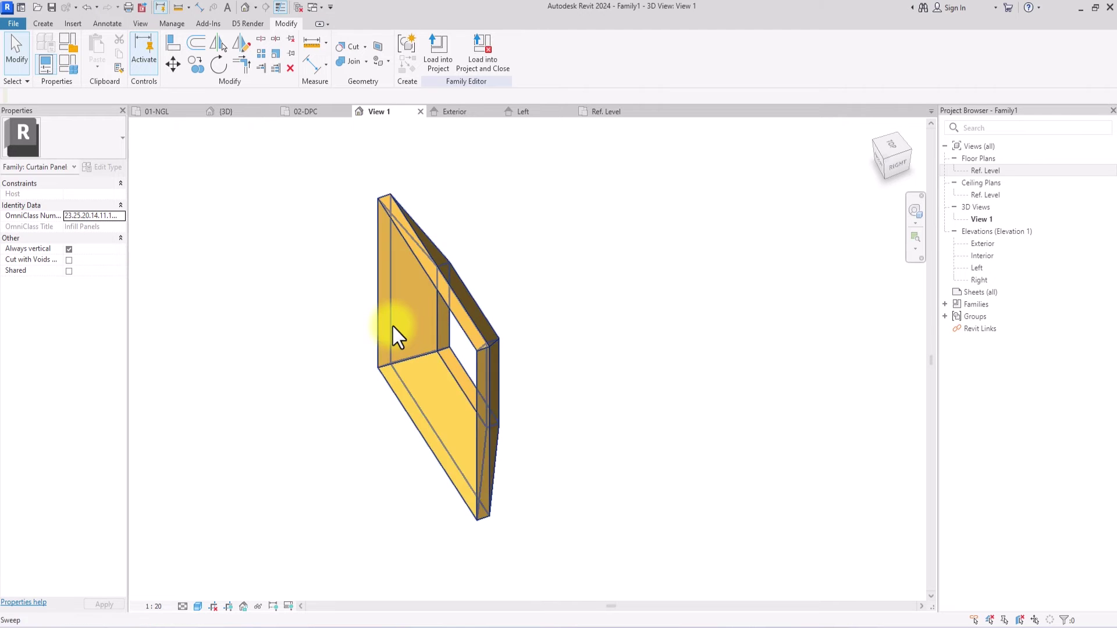
pyautogui.scroll(-4, 393, 326)
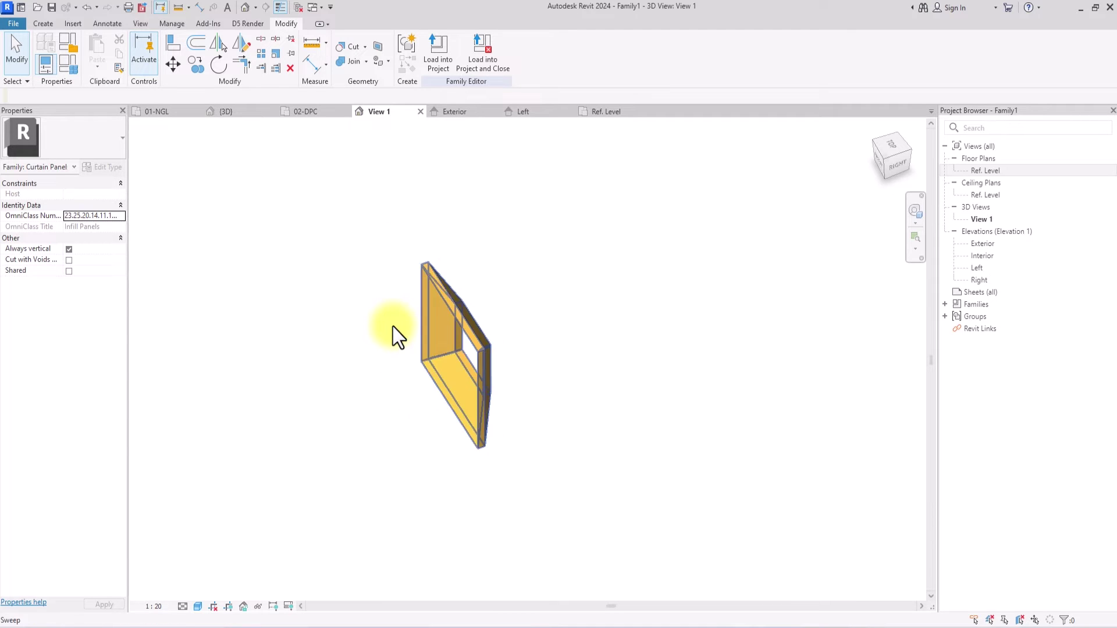
pyautogui.moveTo(888, 165); pyautogui.dragTo(735, 150)
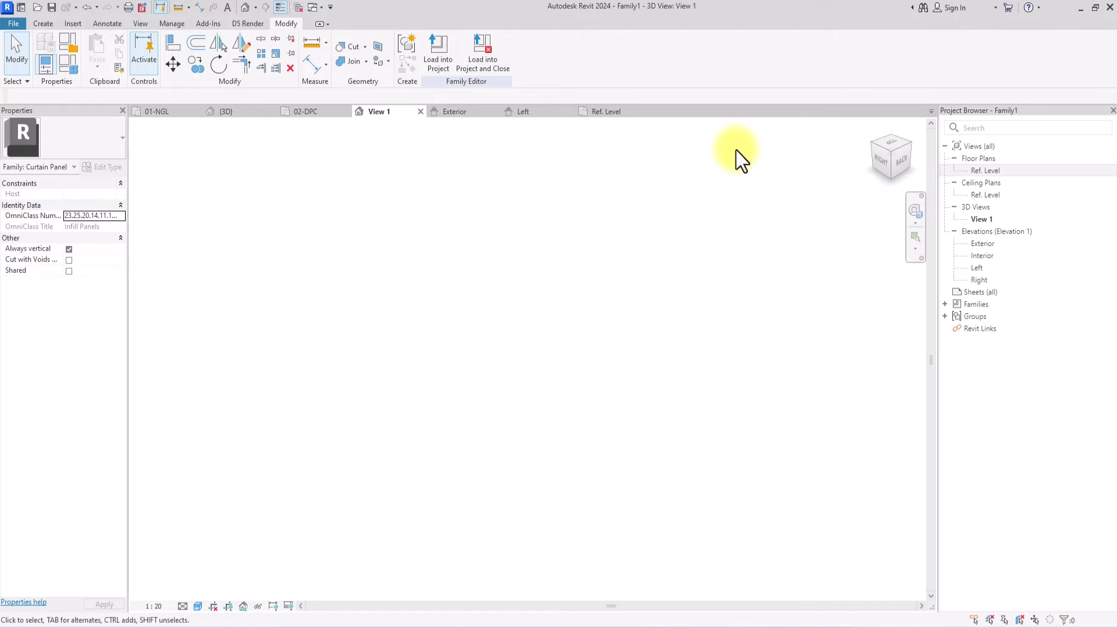
pyautogui.scroll(-5, 736, 150)
pyautogui.scroll(9, 420, 308)
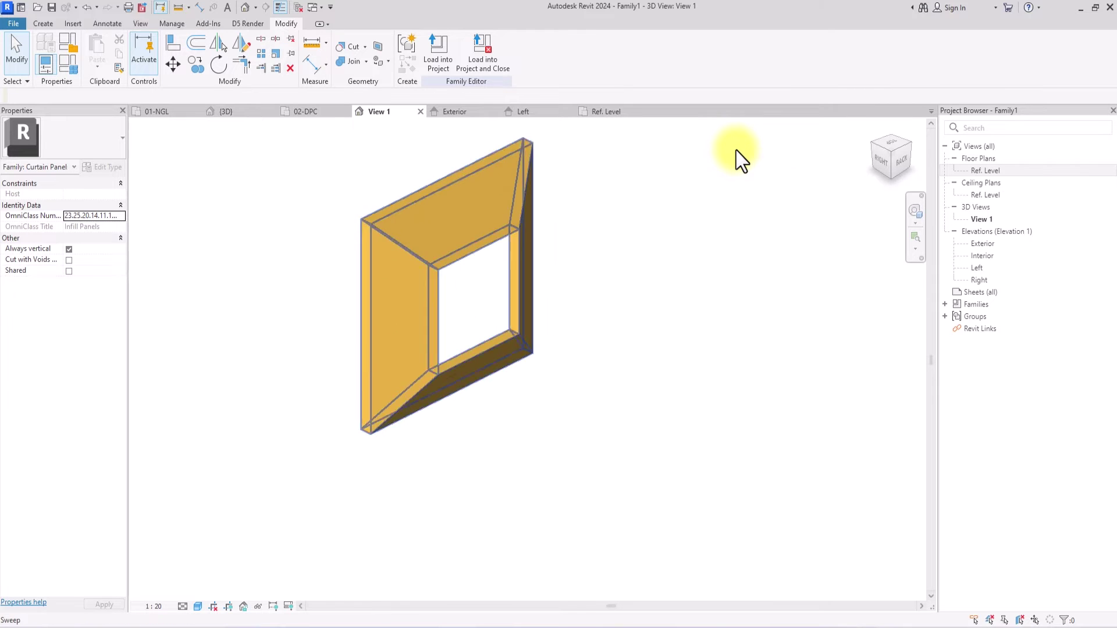
pyautogui.moveTo(434, 294); pyautogui.dragTo(349, 286, button='middle')
# Start a new extrusion on the Center (Front/Back) reference plane and switch to the Exterior elevation
pyautogui.click(44, 24)
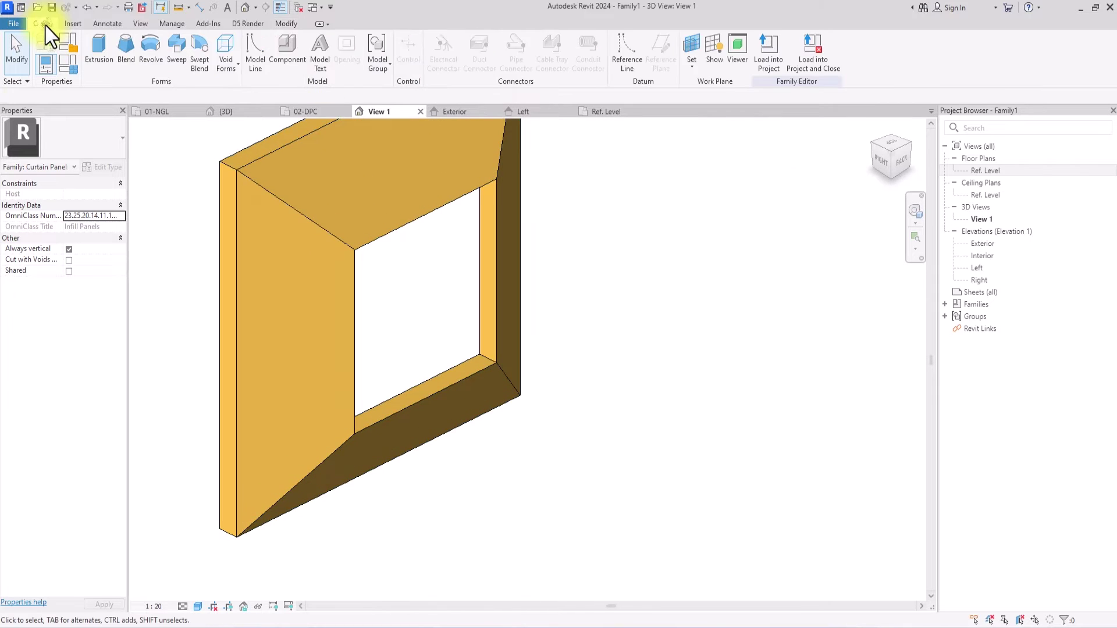
pyautogui.click(99, 49)
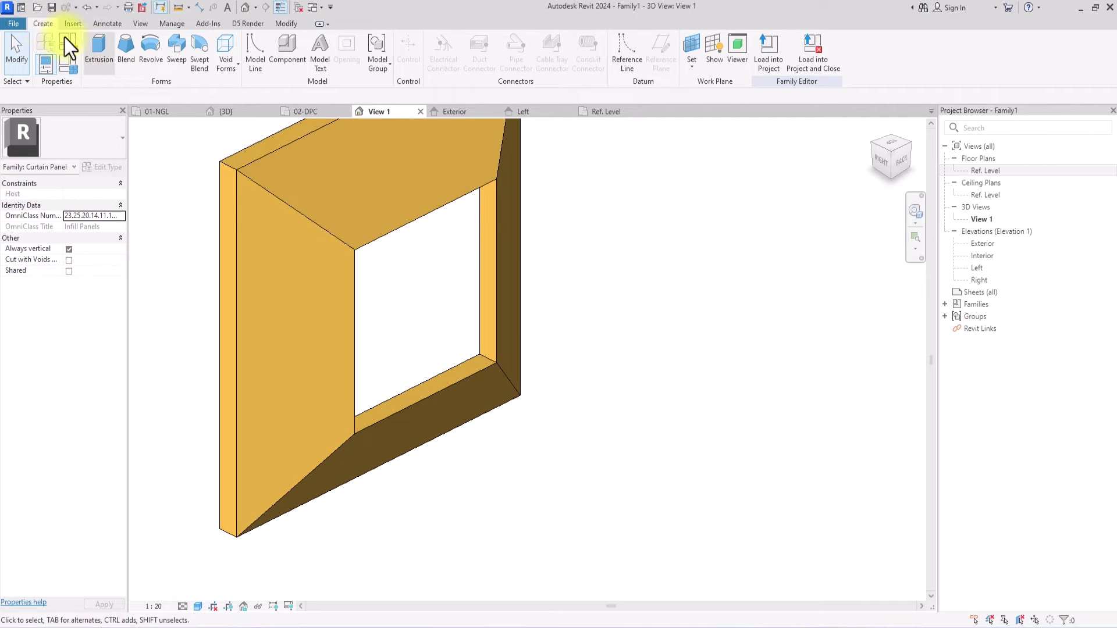
pyautogui.doubleClick(983, 172)
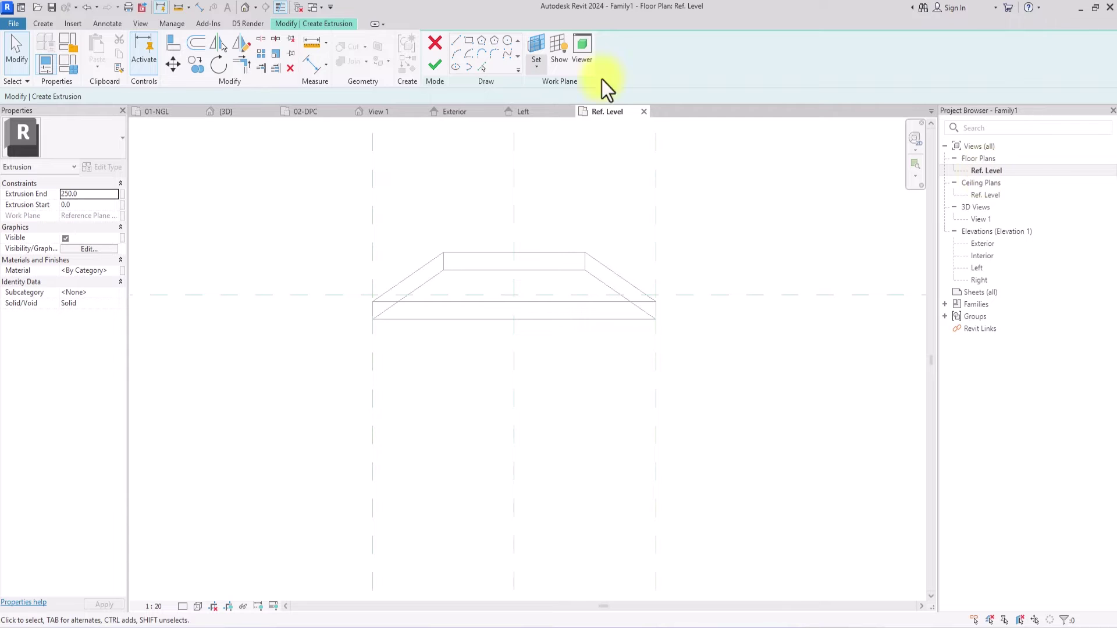
pyautogui.click(534, 63)
pyautogui.click(563, 114)
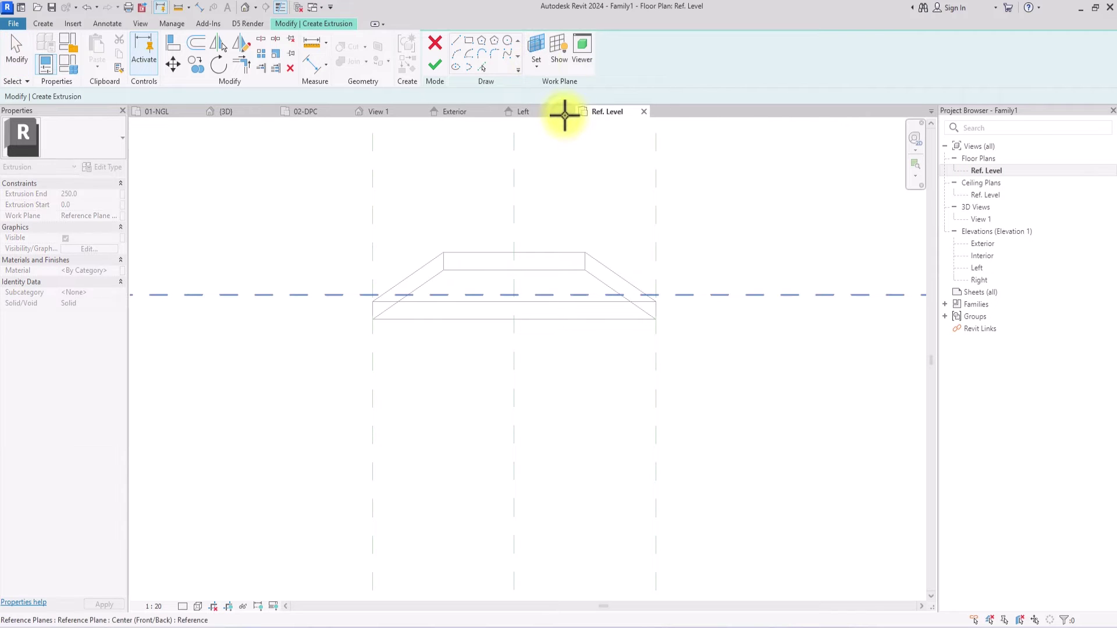
pyautogui.click(699, 295)
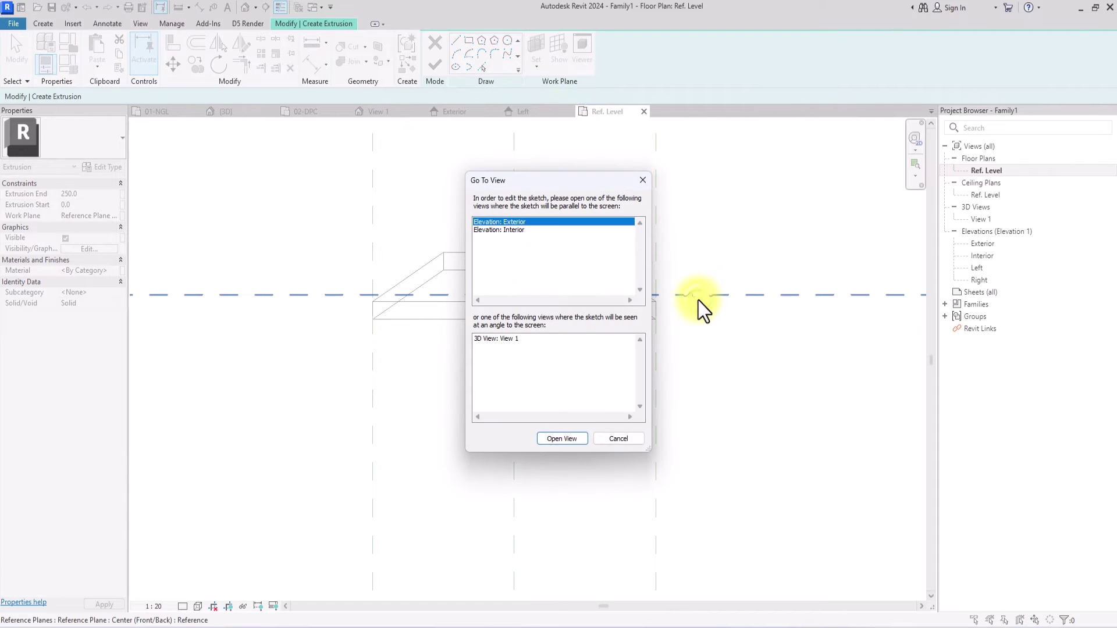
pyautogui.click(562, 439)
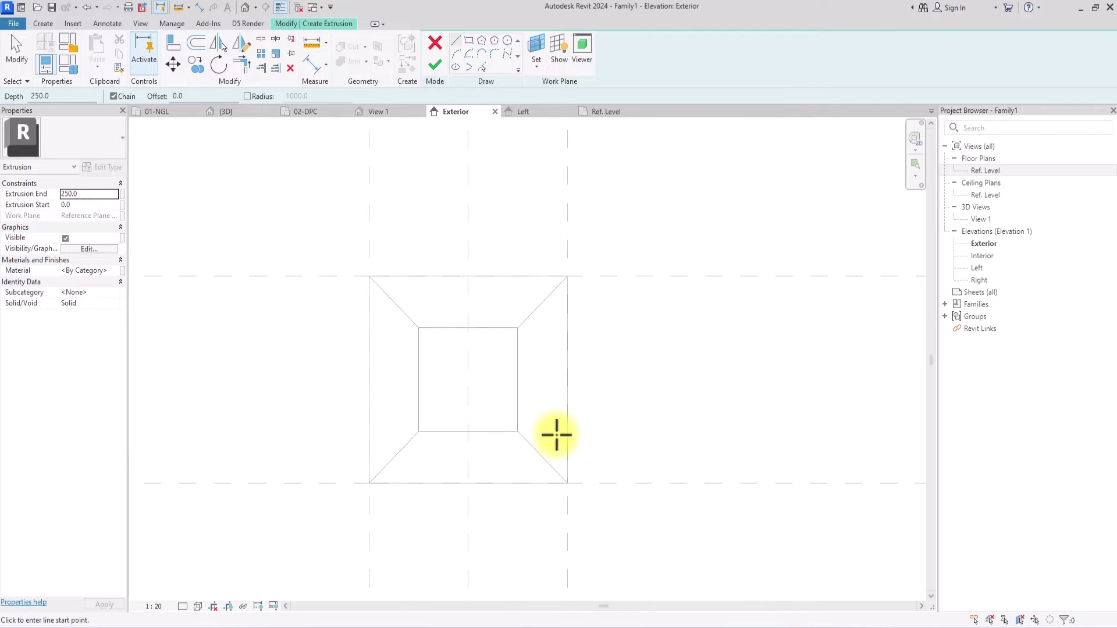
# Sketch a 150 × 150 rectangle over the frame's inner square opening
pyautogui.click(469, 42)
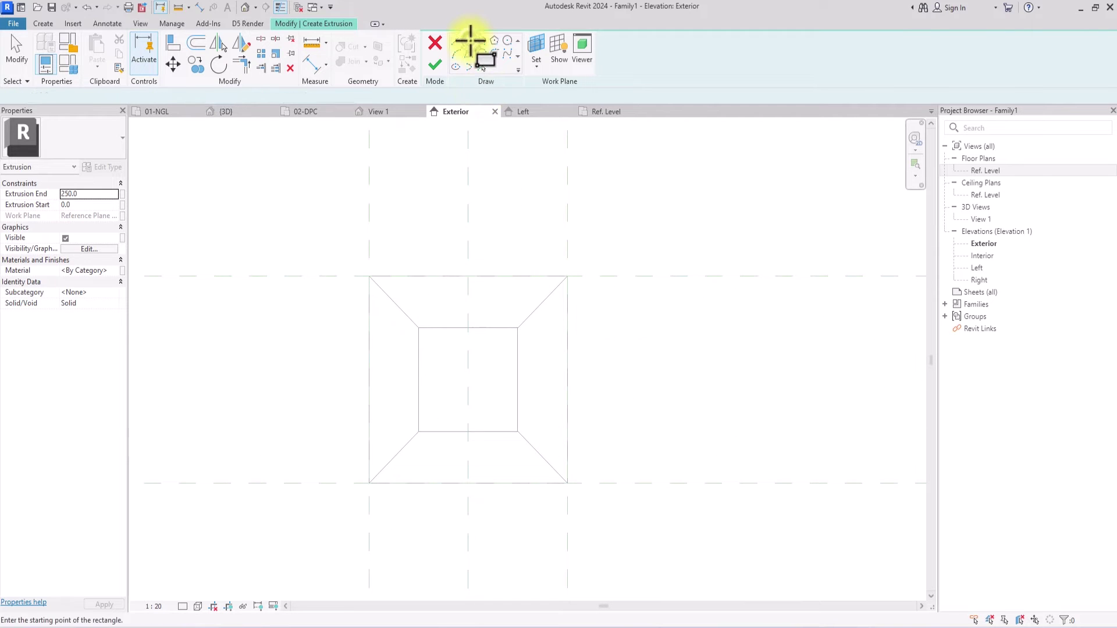
pyautogui.click(420, 330)
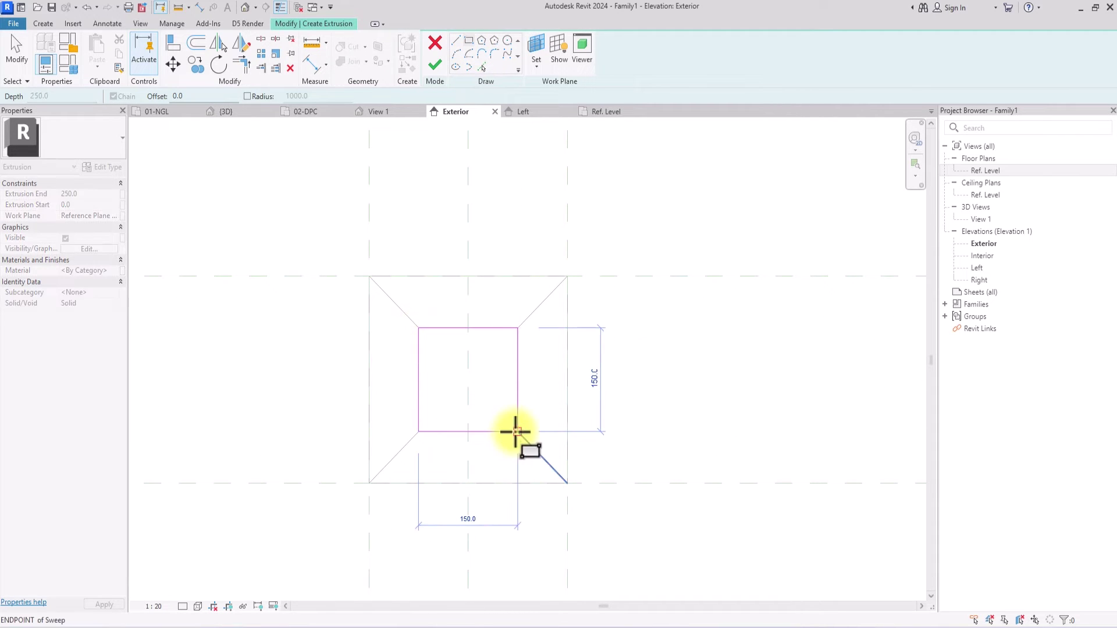
pyautogui.click(518, 431)
pyautogui.press('Escape')
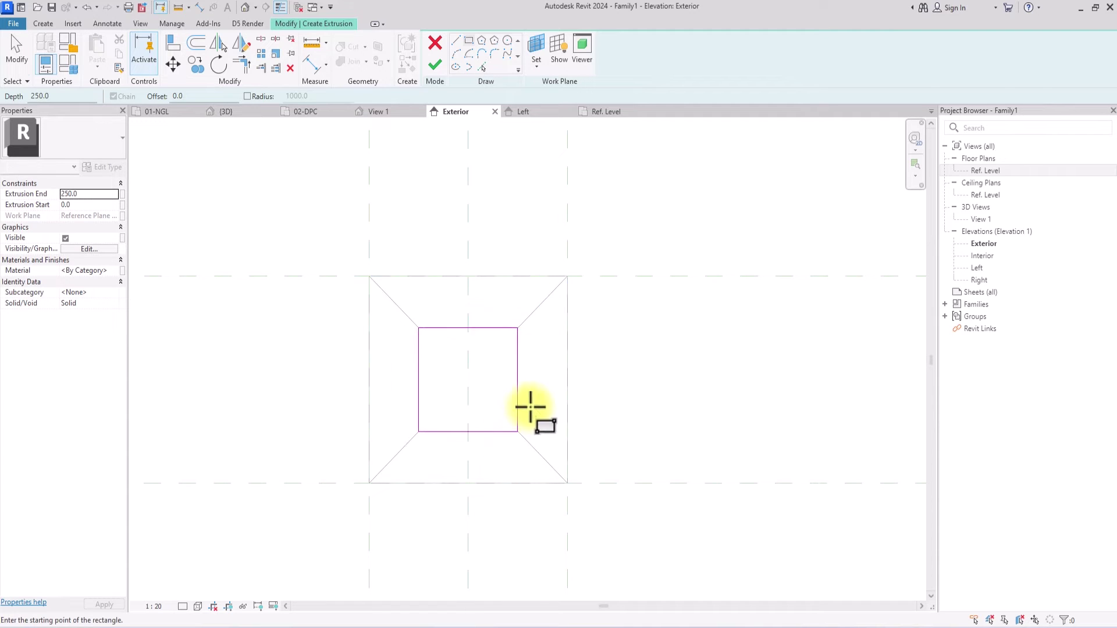
pyautogui.press('Escape')
pyautogui.scroll(-2, 476, 409)
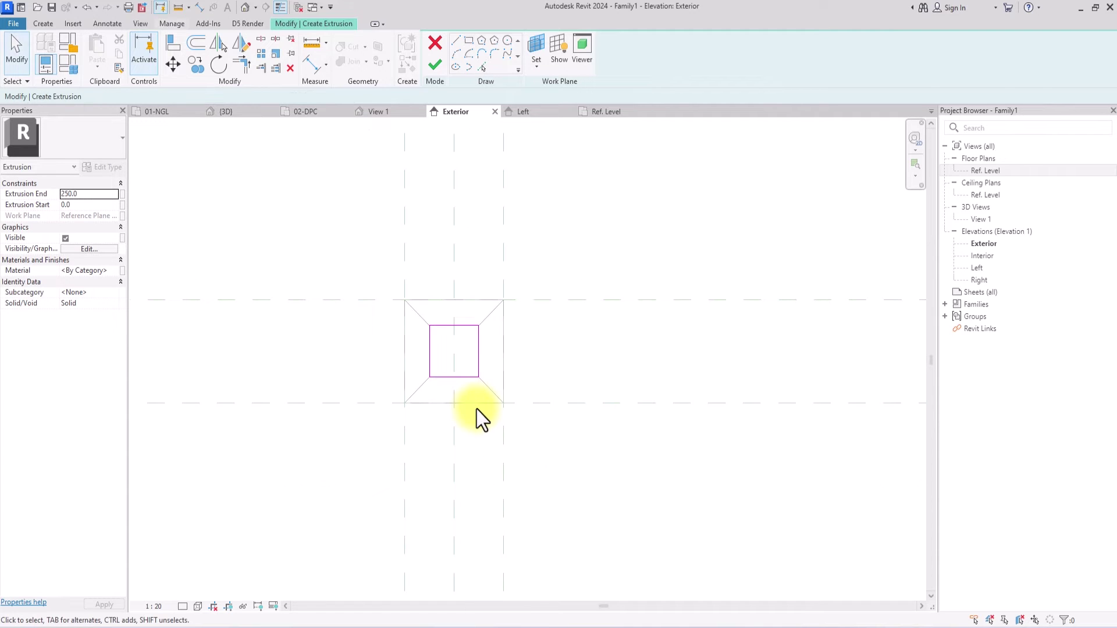
# Add an aligned 75 dimension from the lower reference plane to the square's bottom edge and lock it
pyautogui.click(106, 26)
pyautogui.click(50, 51)
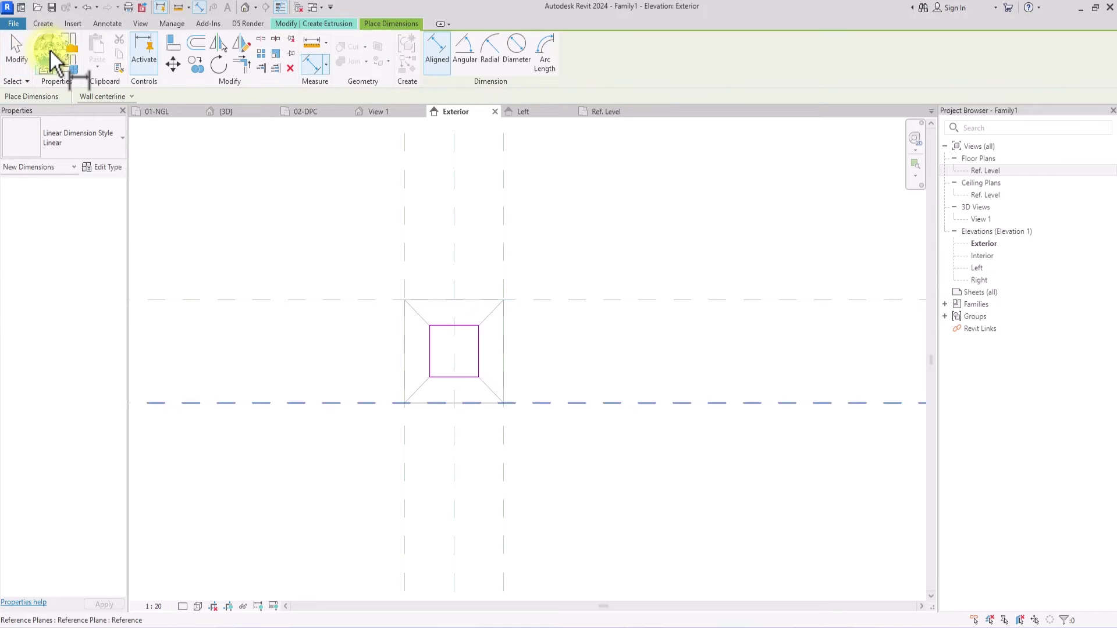
pyautogui.click(106, 24)
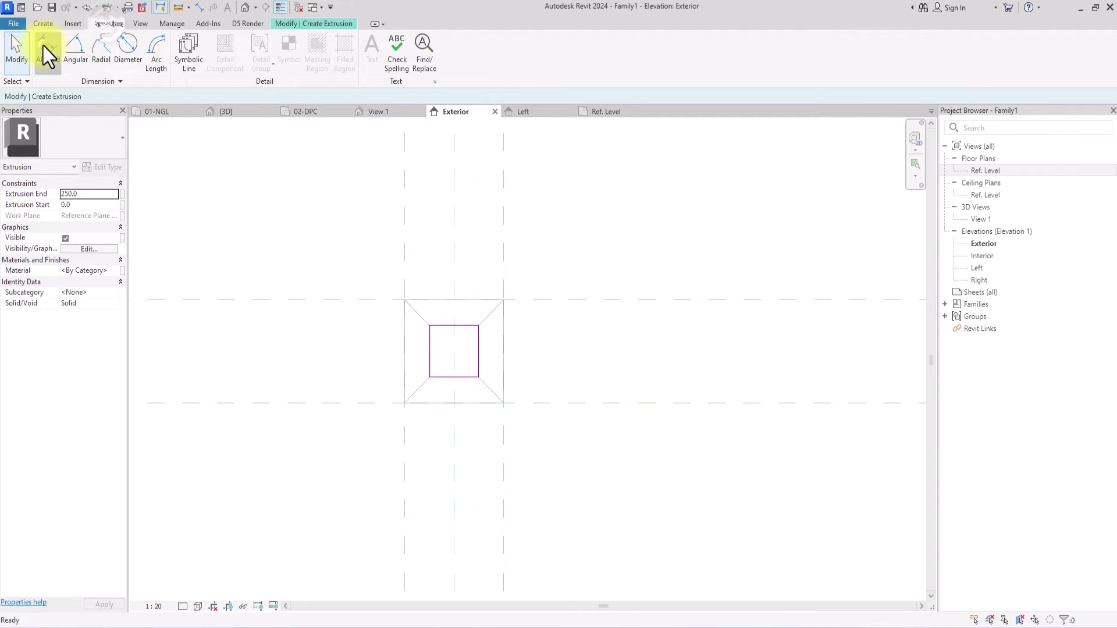
pyautogui.click(44, 46)
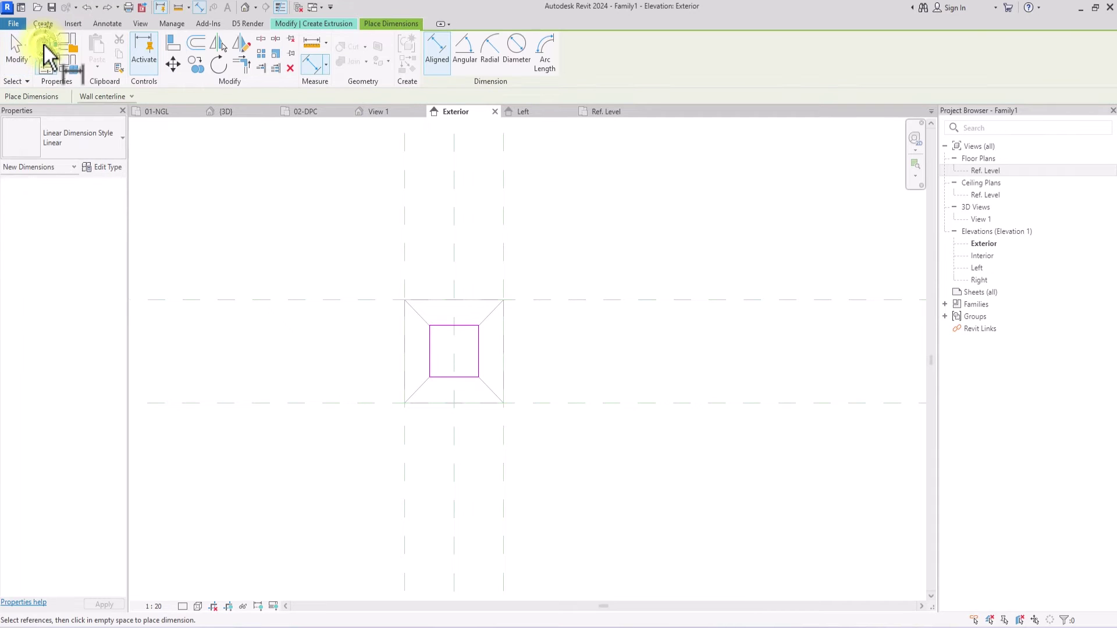
pyautogui.click(314, 405)
pyautogui.click(451, 378)
pyautogui.scroll(3, 349, 388)
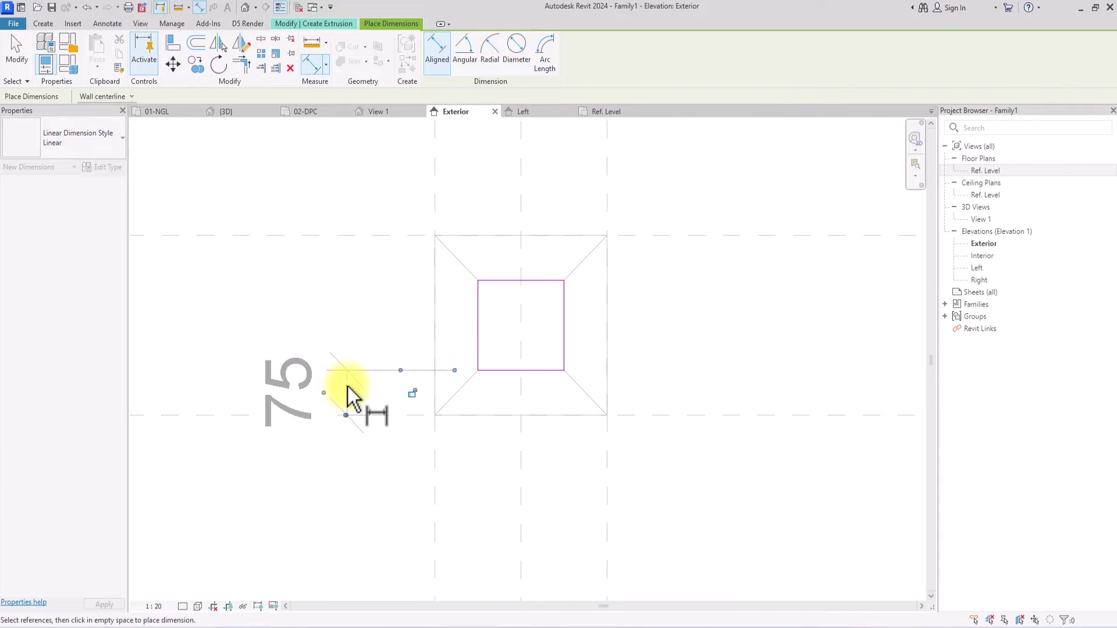
pyautogui.scroll(-2, 348, 395)
pyautogui.scroll(-1, 393, 396)
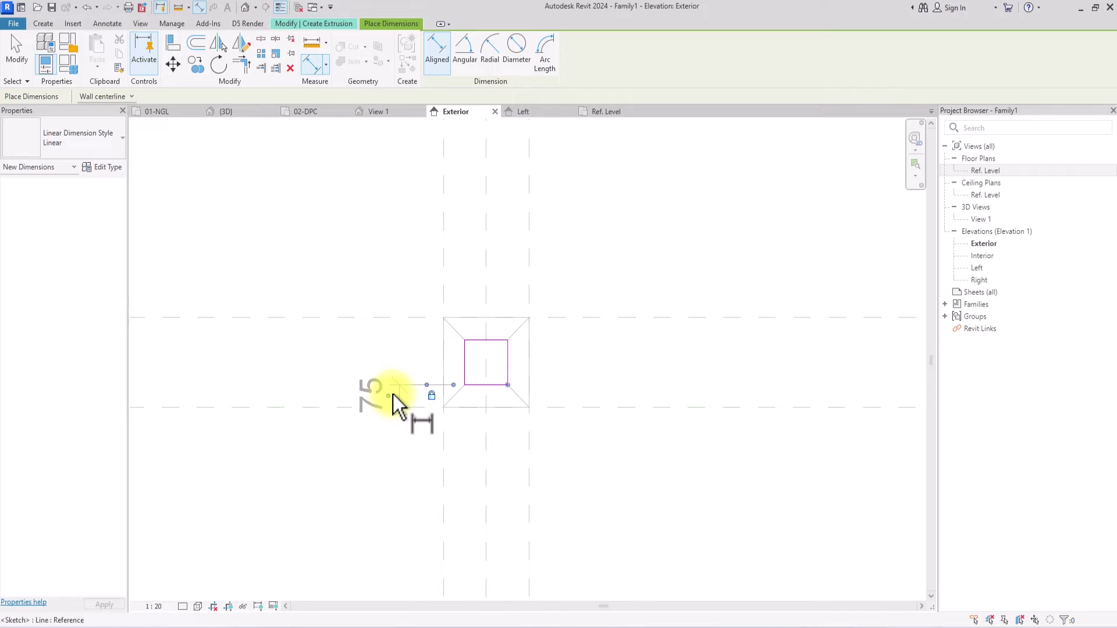
pyautogui.click(531, 493)
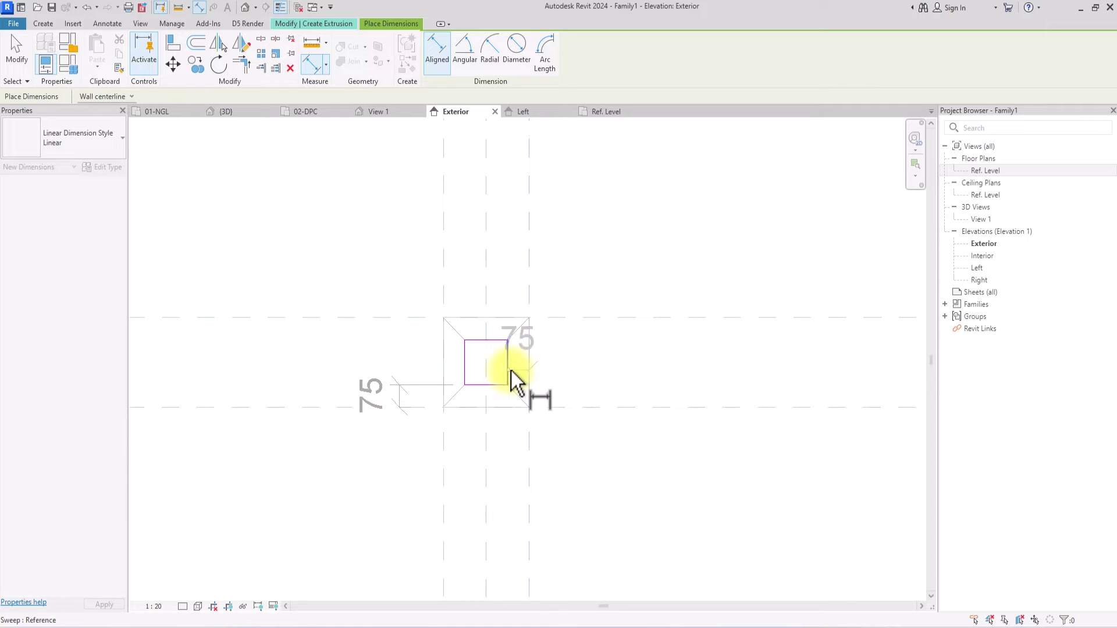
pyautogui.scroll(2, 510, 370)
pyautogui.click(512, 474)
pyautogui.scroll(-2, 512, 474)
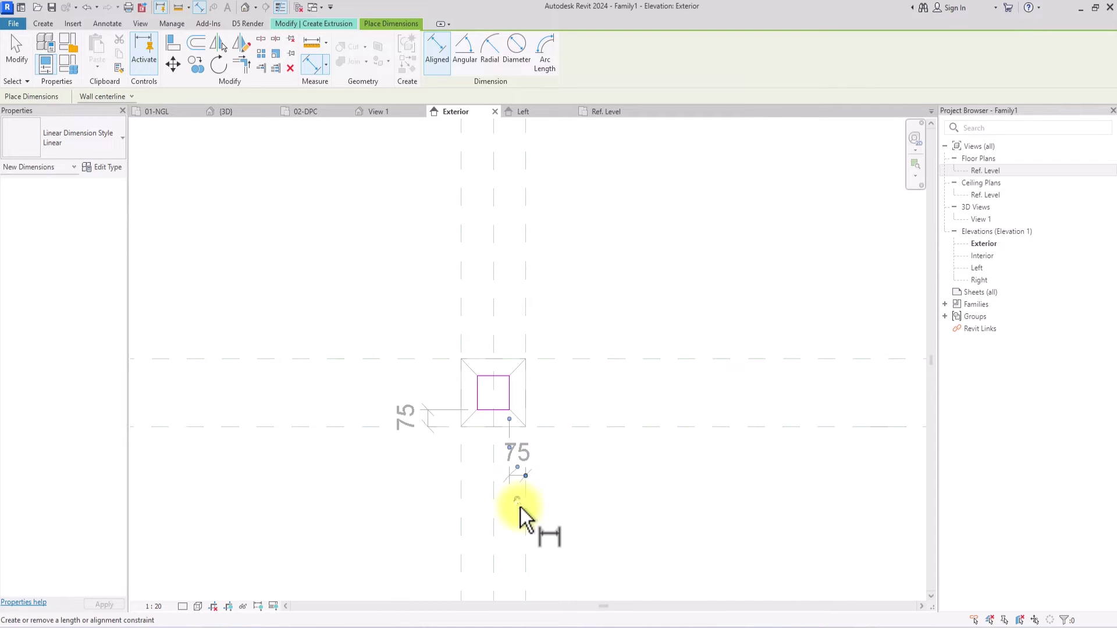
pyautogui.click(520, 505)
# Add 75 dimensions from the top and vertical reference planes to the square's edges and lock them
pyautogui.click(600, 361)
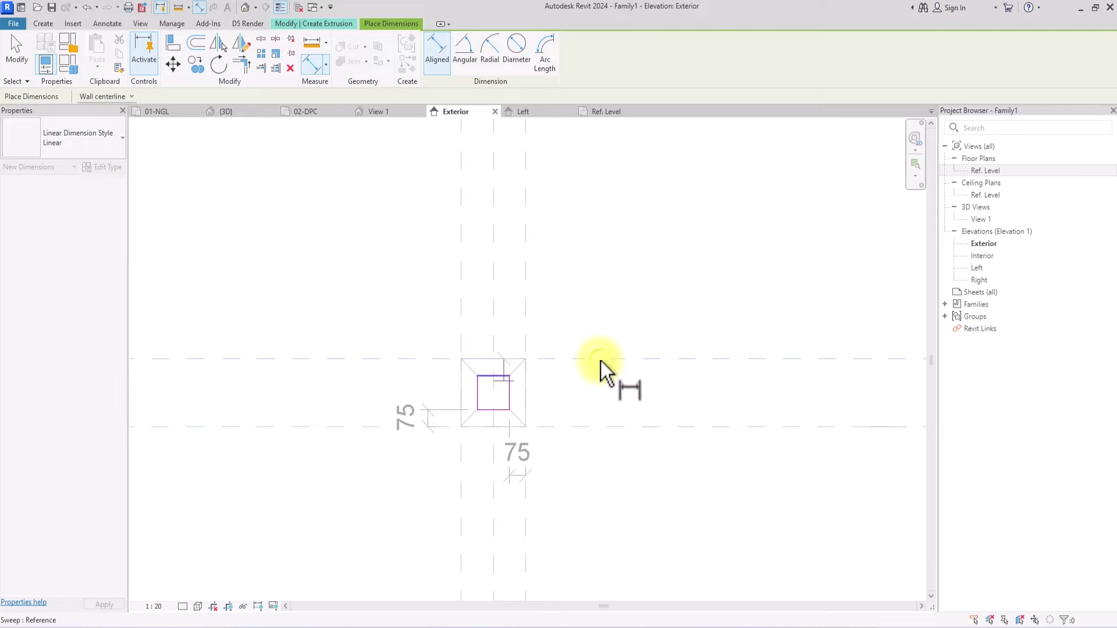
pyautogui.click(500, 376)
pyautogui.scroll(2, 576, 373)
pyautogui.click(574, 367)
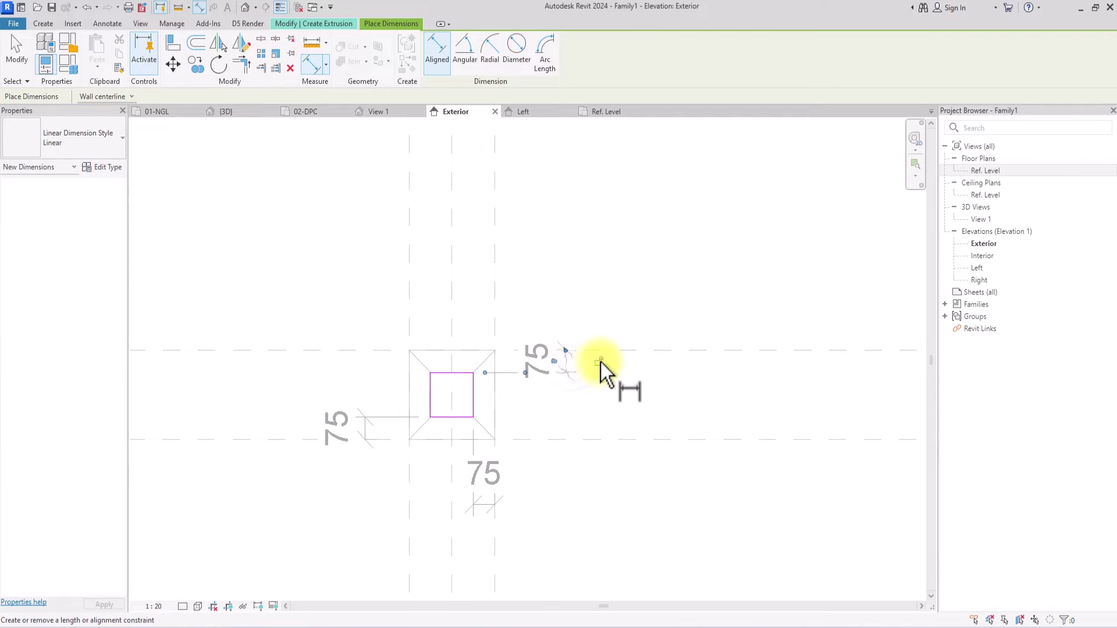
pyautogui.scroll(-2, 601, 362)
pyautogui.click(406, 287)
pyautogui.click(420, 354)
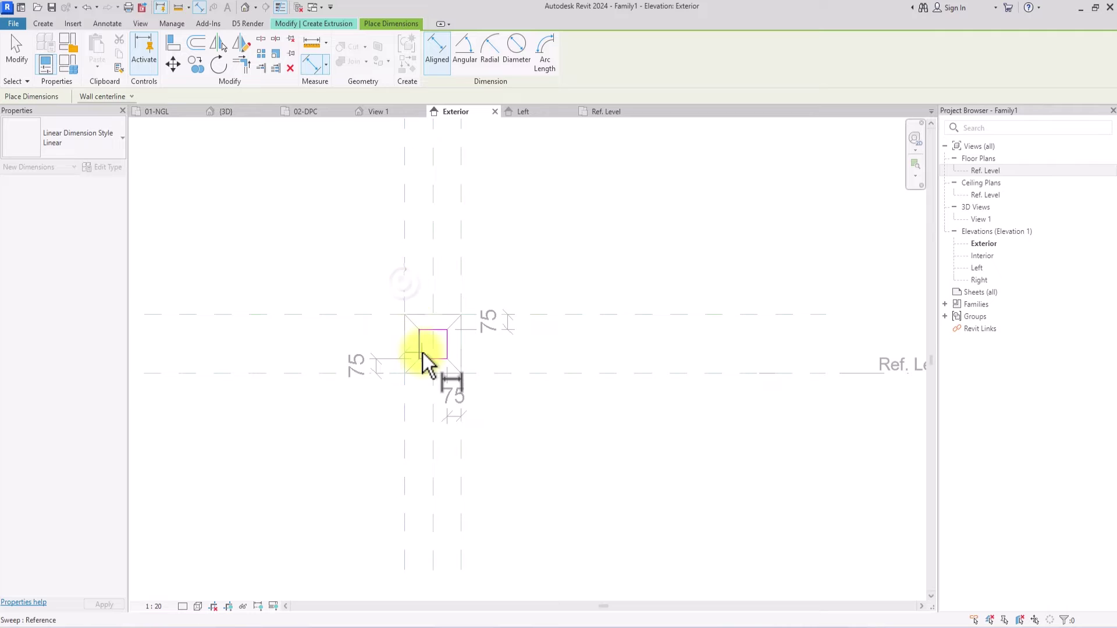
pyautogui.scroll(2, 413, 297)
pyautogui.click(411, 295)
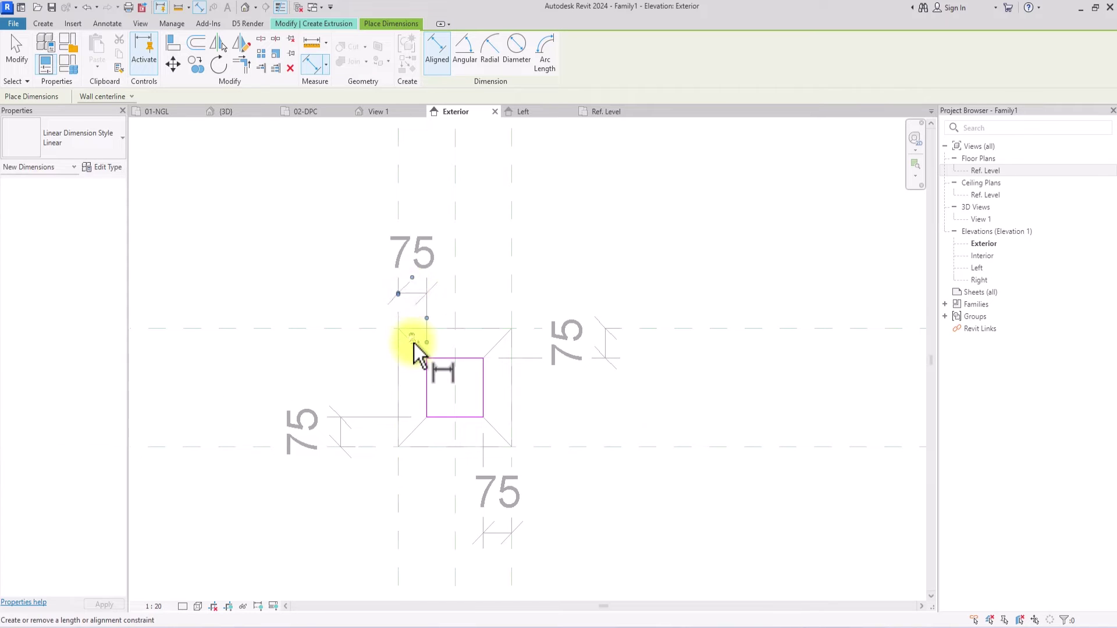
pyautogui.click(414, 342)
pyautogui.press('Escape')
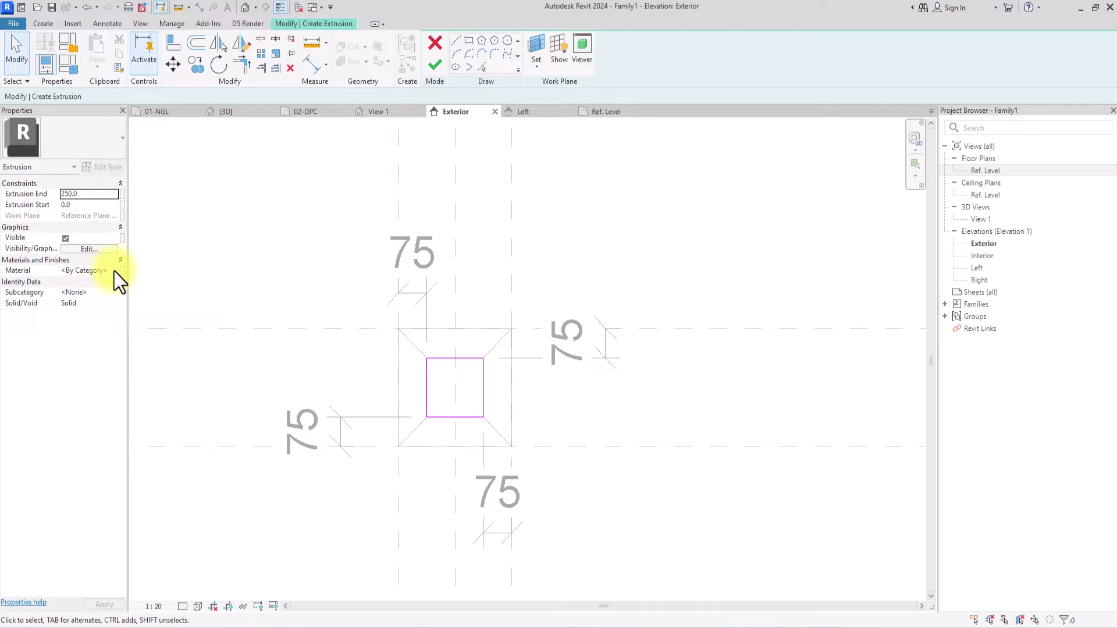
# Duplicate the 01-BRASS material as a new 01-FROSTED GLASS material for the extrusion
pyautogui.click(87, 271)
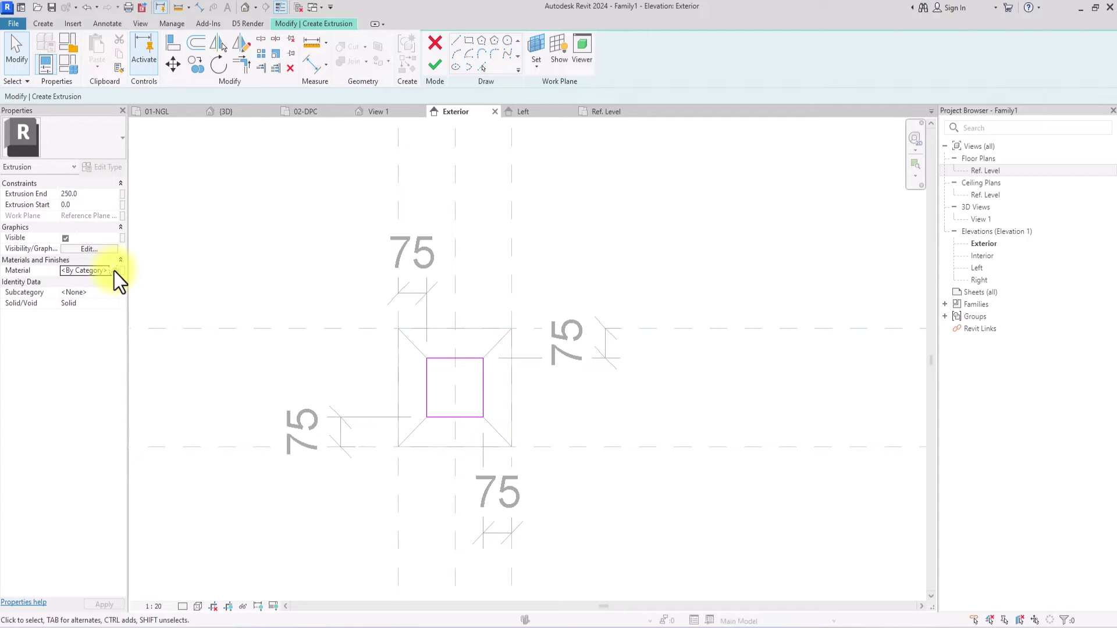
pyautogui.click(114, 271)
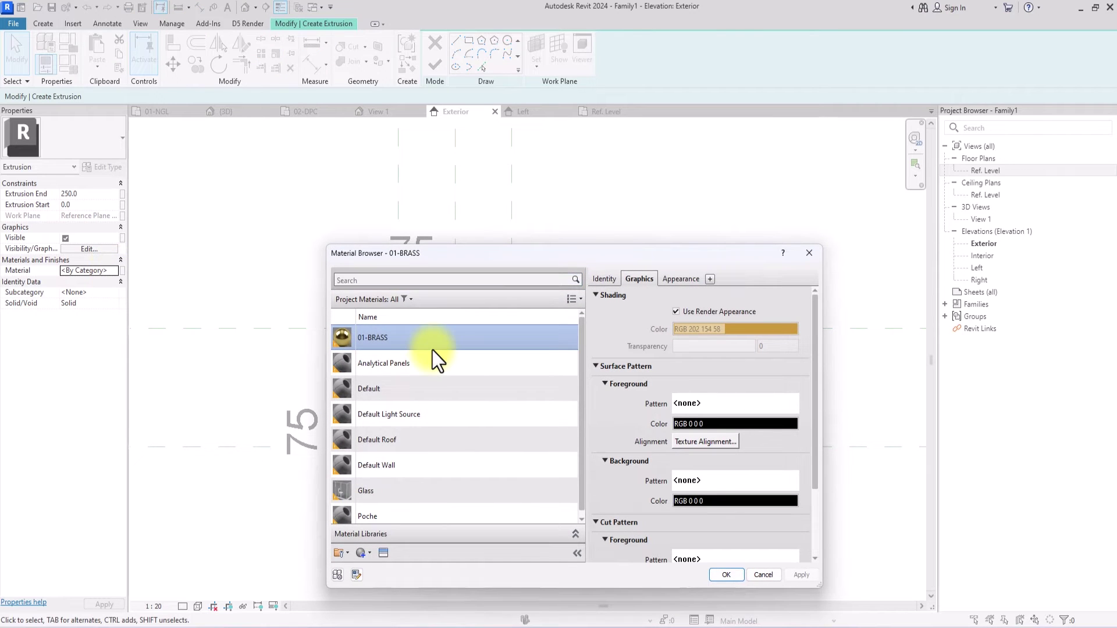
pyautogui.rightClick(431, 350)
pyautogui.click(483, 370)
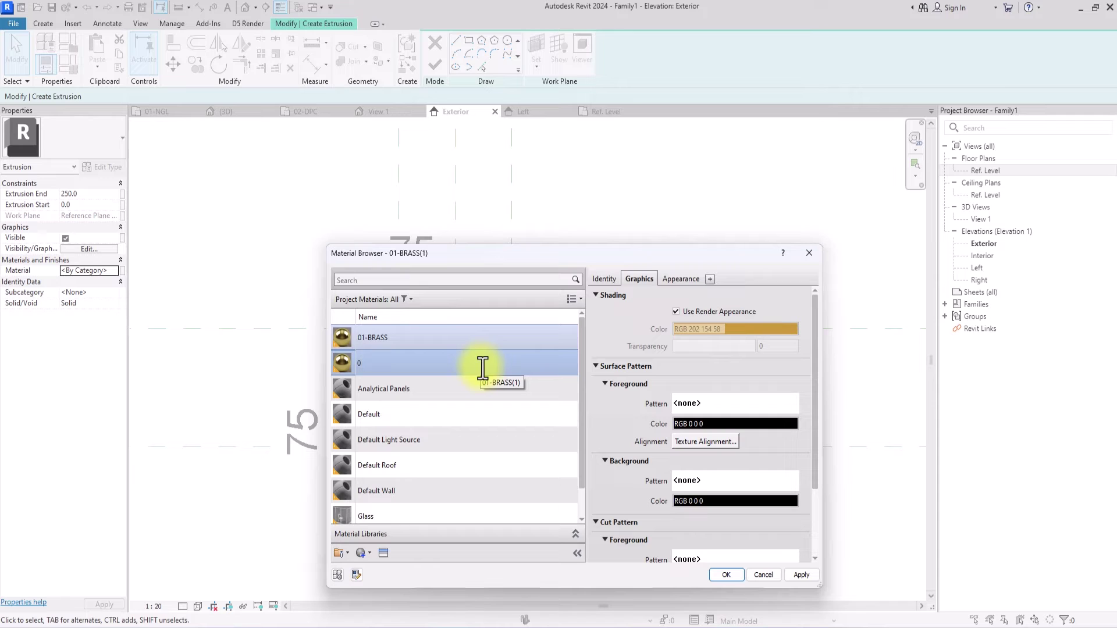
pyautogui.write('01-FROSTED GLASS')
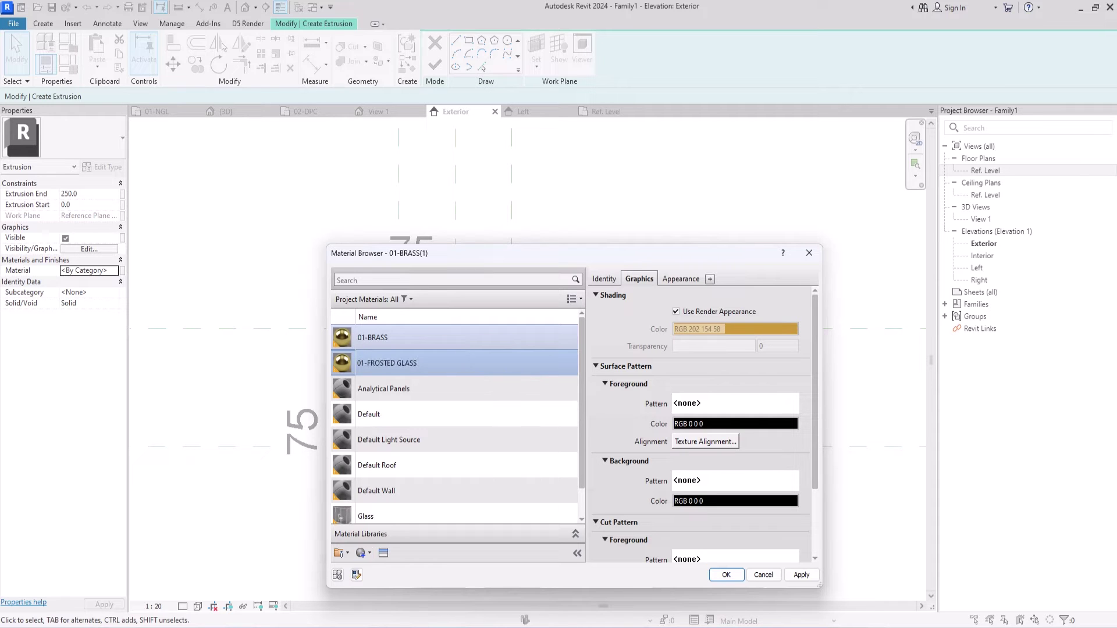
# Give 01-FROSTED GLASS the Clear - Frosted glass appearance, confirm it, and finish the extrusion sketch
pyautogui.click(384, 554)
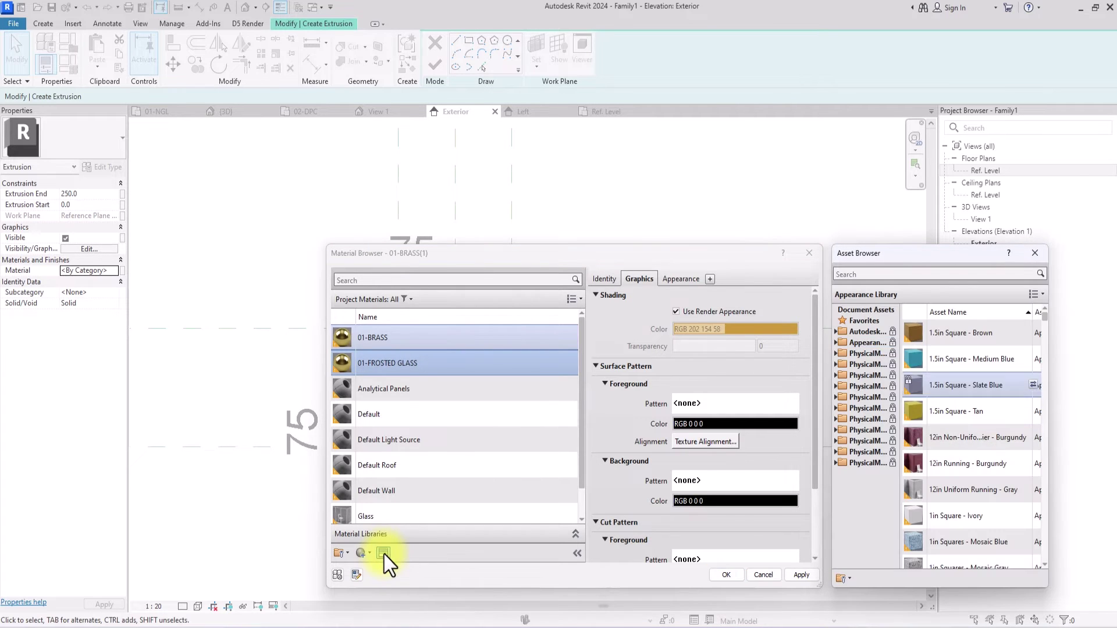
pyautogui.doubleClick(860, 344)
pyautogui.doubleClick(872, 431)
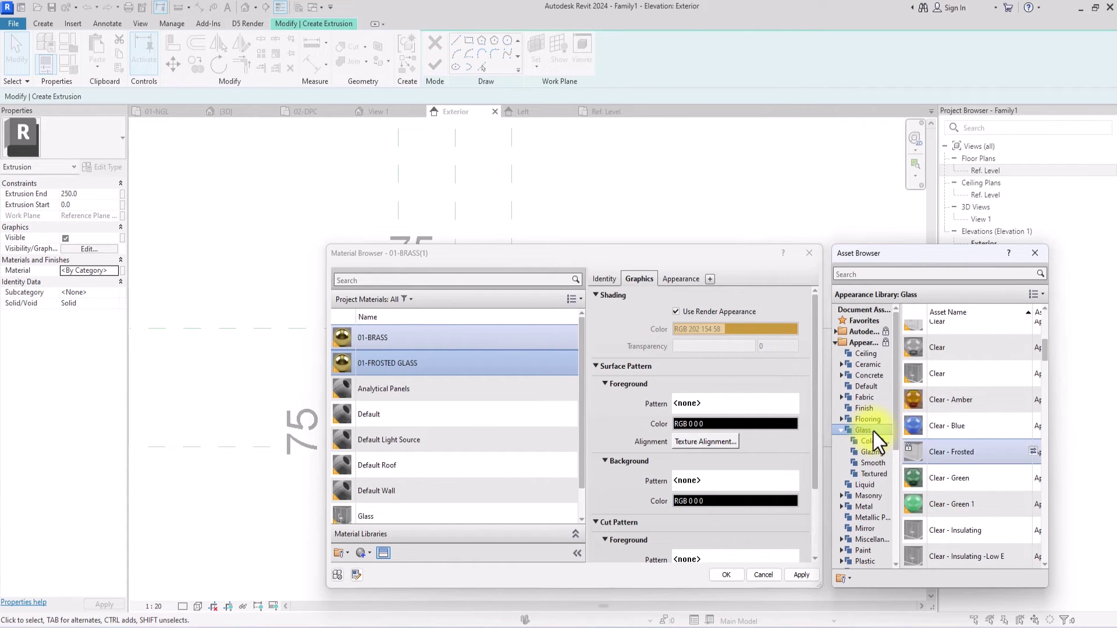
pyautogui.click(1033, 452)
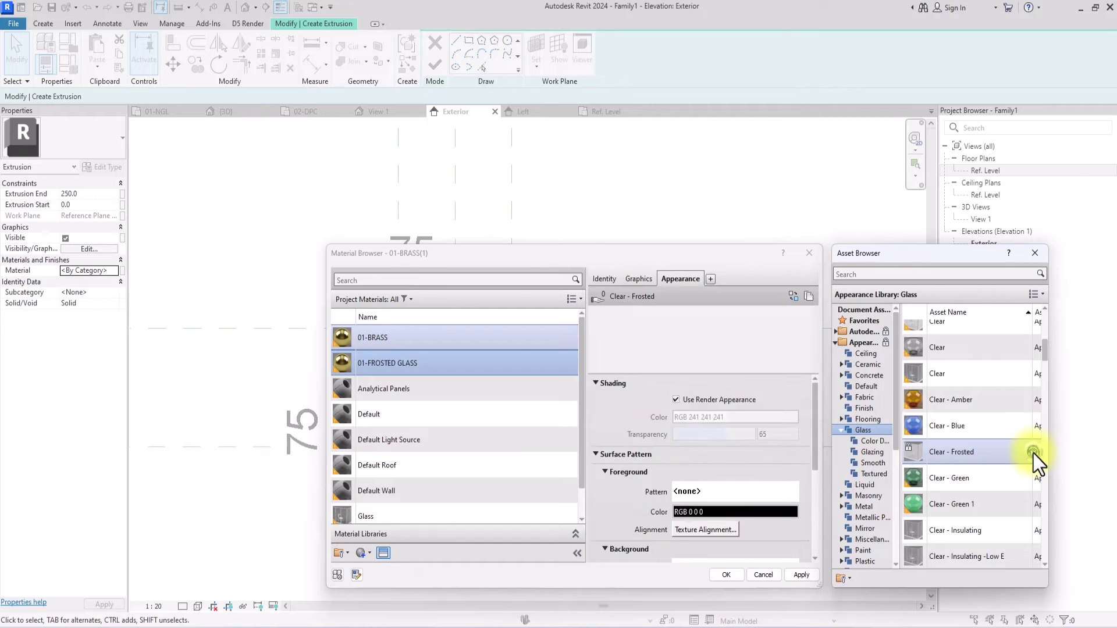
pyautogui.click(639, 279)
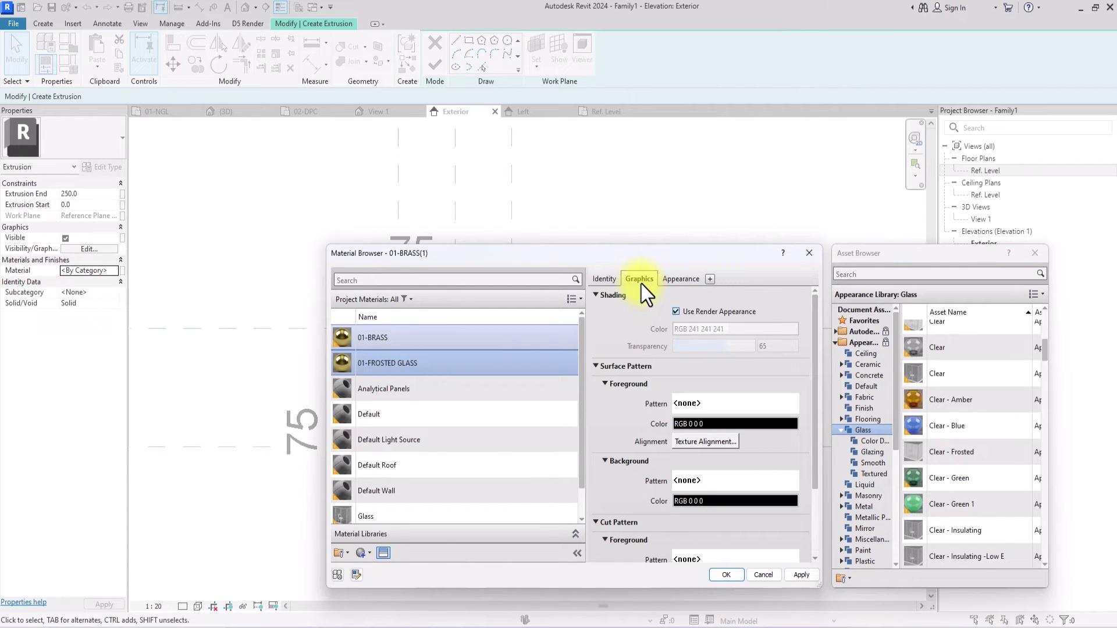
pyautogui.click(726, 575)
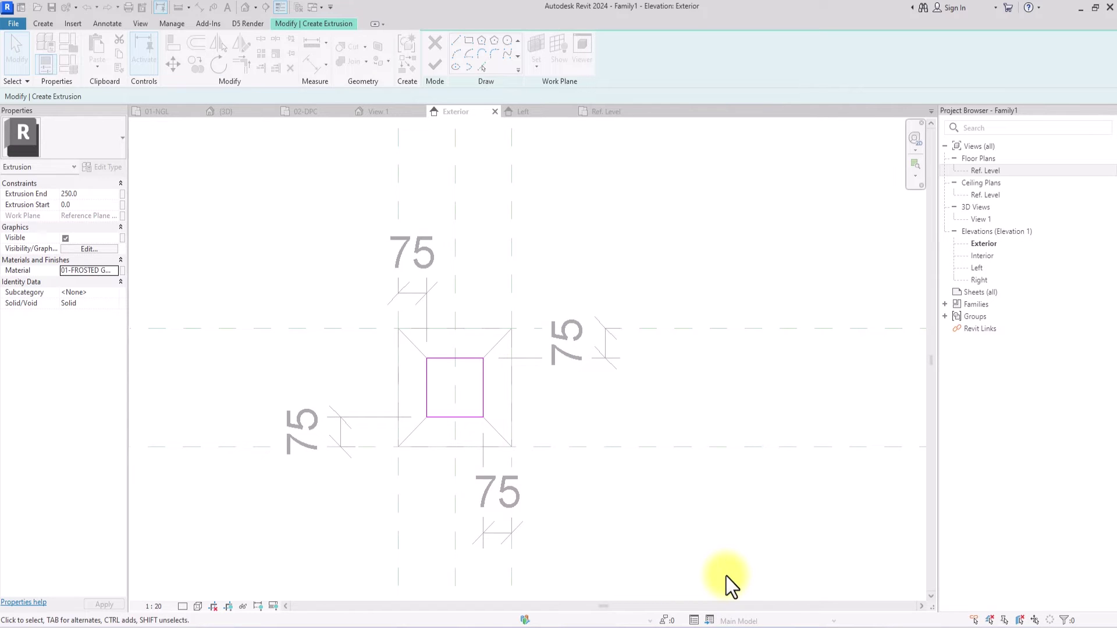
pyautogui.click(435, 63)
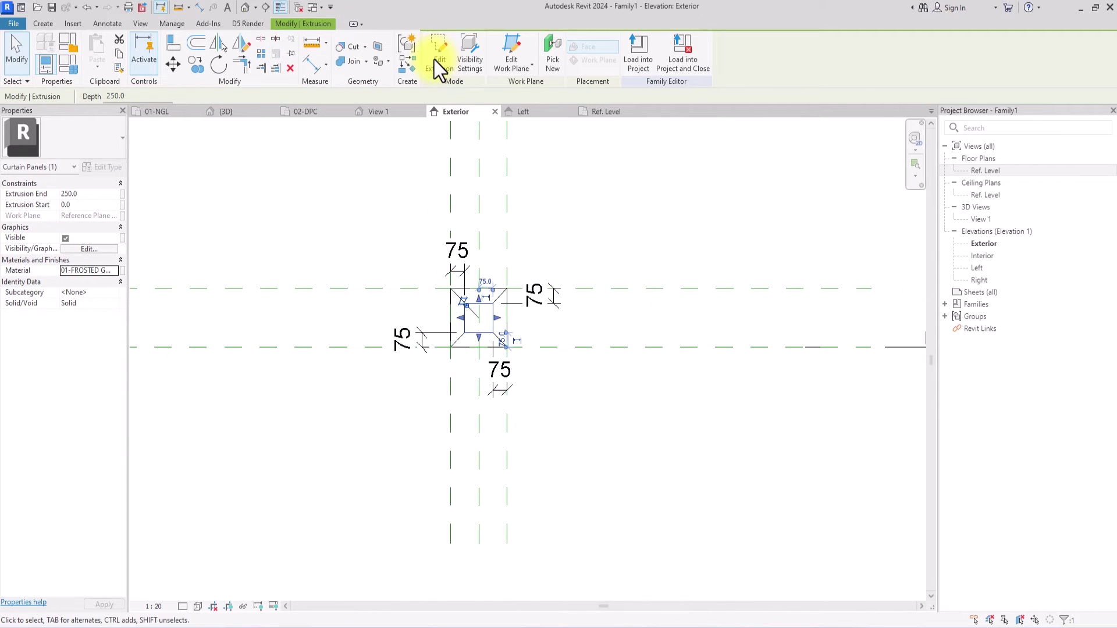
# Show the default 3D view shaded from the right and extend the glass extrusion into the frame
pyautogui.click(244, 8)
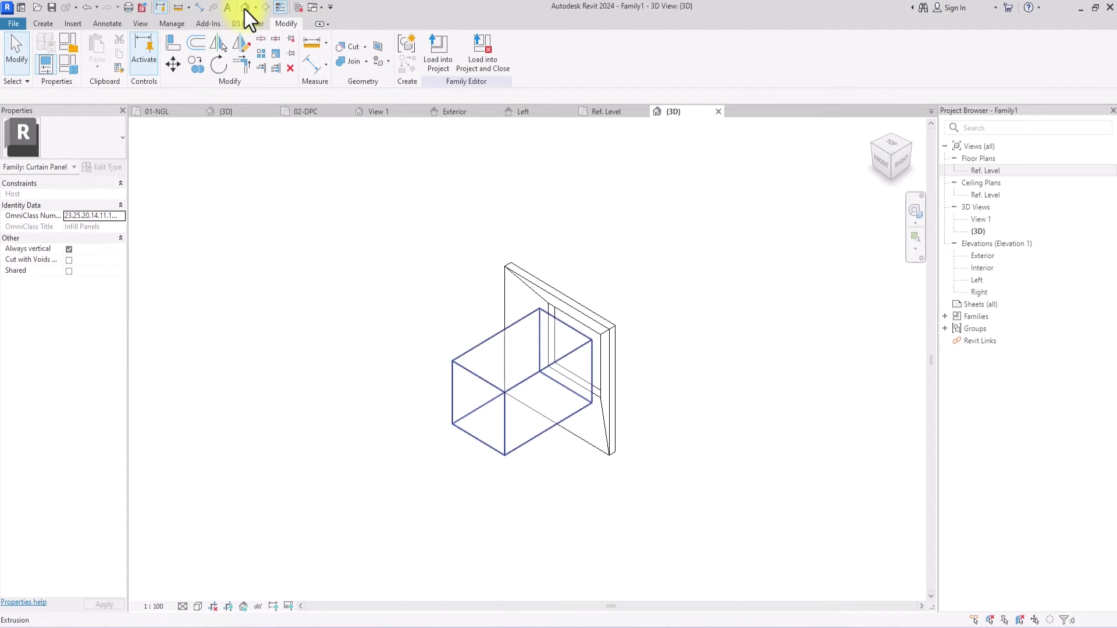
pyautogui.click(198, 606)
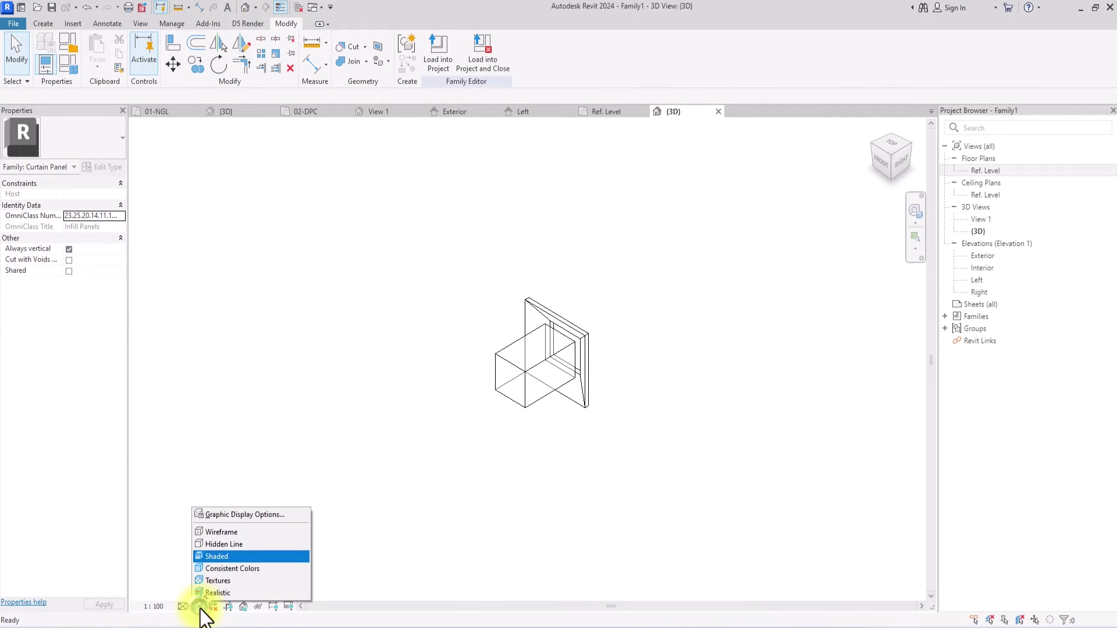
pyautogui.click(208, 594)
pyautogui.click(901, 165)
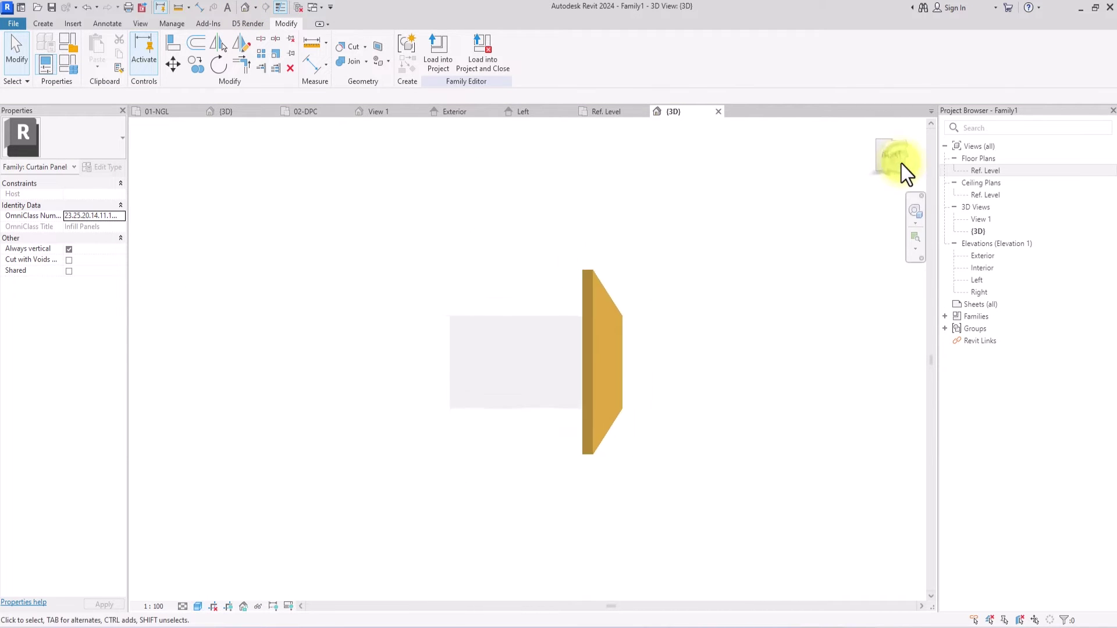
pyautogui.click(445, 353)
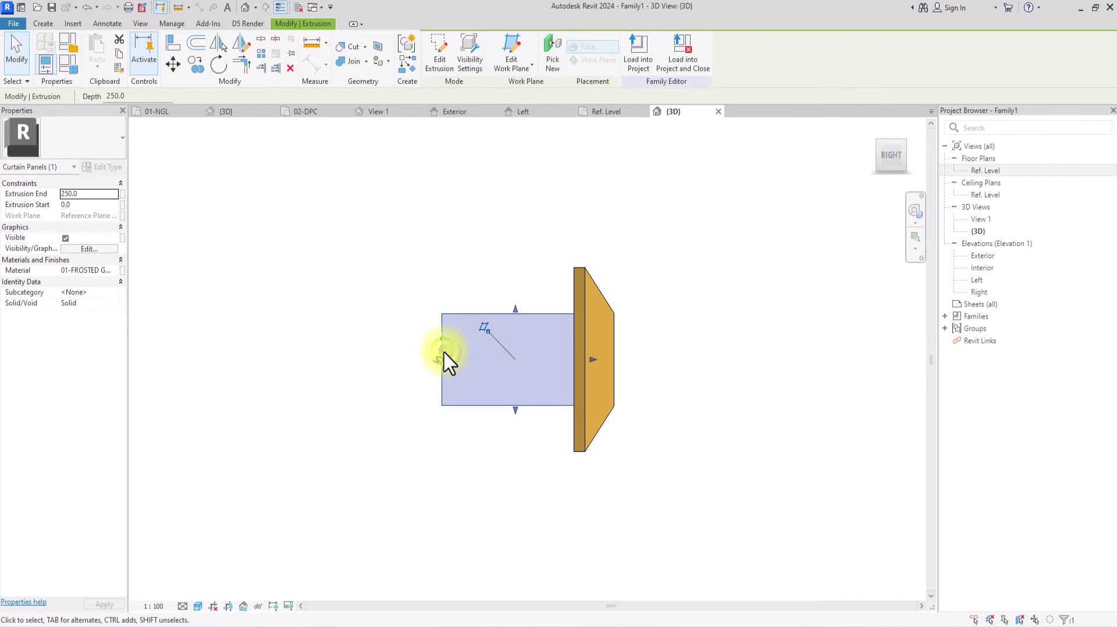
pyautogui.moveTo(593, 359); pyautogui.dragTo(617, 359)
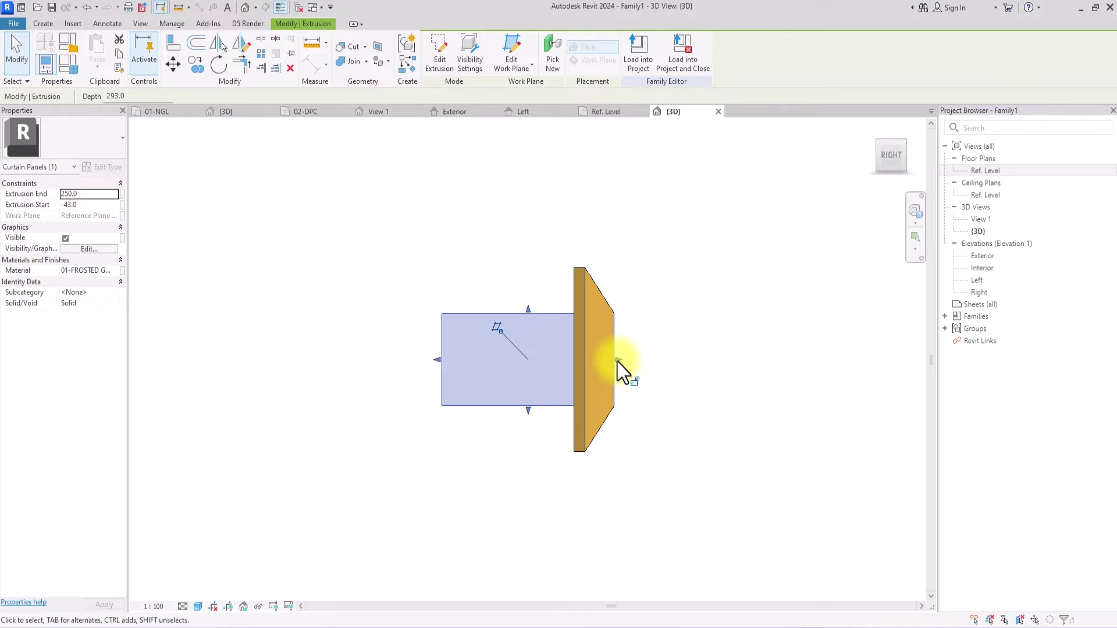
# In wireframe, shorten the glass extrusion to a thin 18-deep pane seated inside the frame
pyautogui.click(197, 606)
pyautogui.click(224, 531)
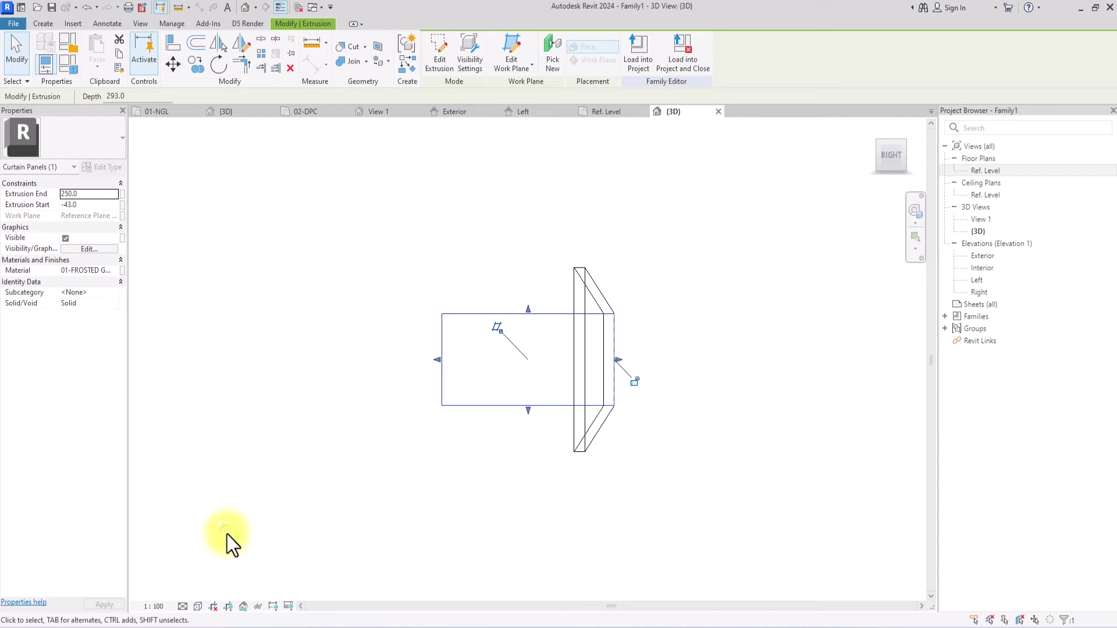
pyautogui.scroll(2, 356, 381)
pyautogui.moveTo(356, 381); pyautogui.dragTo(612, 379)
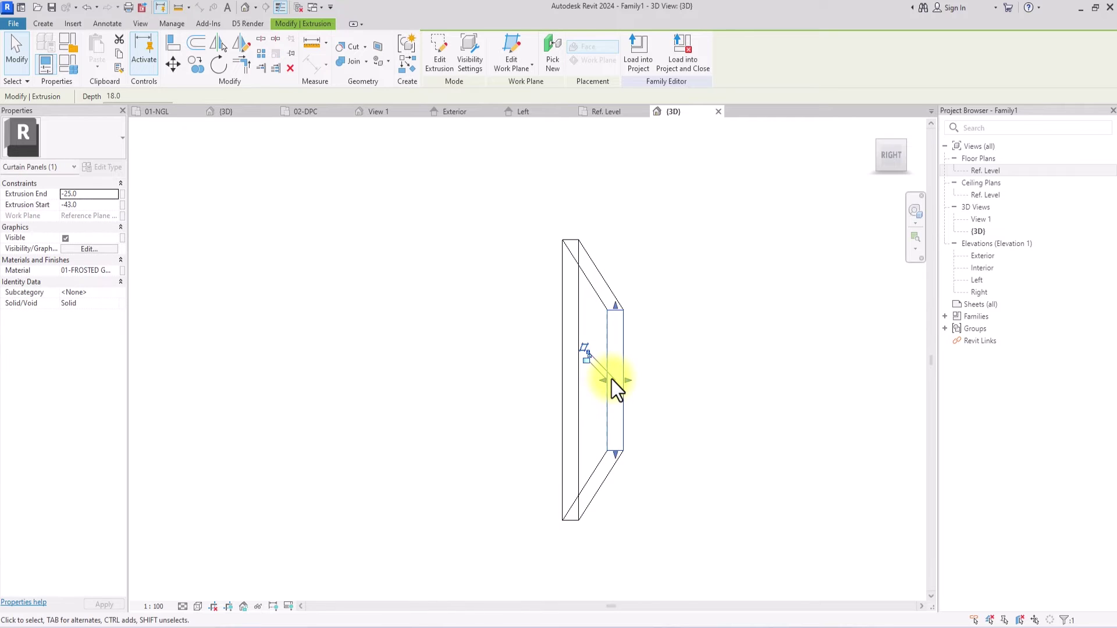
# Display the panel shaded at Fine detail level, orbited to an elevated front view
pyautogui.click(198, 606)
pyautogui.click(228, 554)
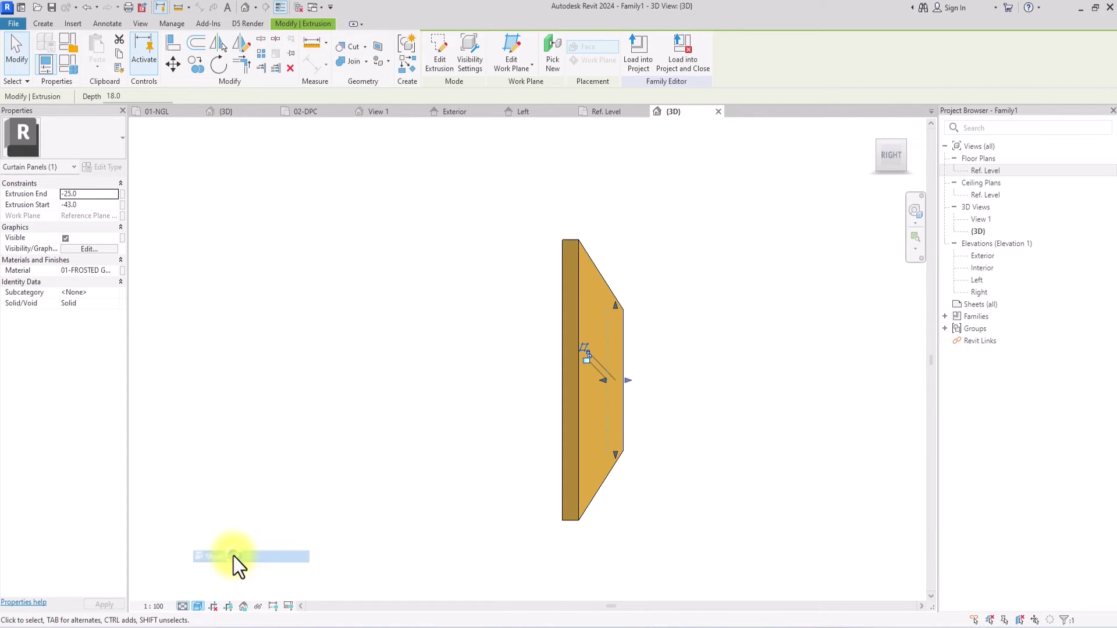
pyautogui.click(183, 607)
pyautogui.click(197, 596)
pyautogui.press('Escape')
pyautogui.scroll(-3, 197, 597)
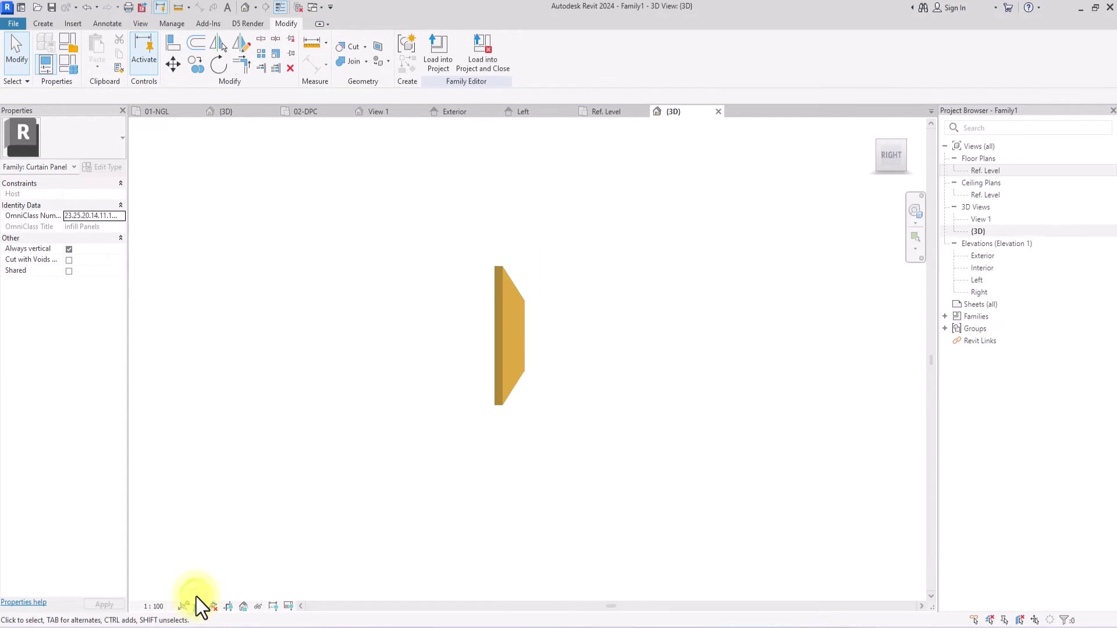
pyautogui.moveTo(892, 163)
pyautogui.mouseDown()
pyautogui.moveTo(910, 191)
pyautogui.moveTo(324, 214)
pyautogui.moveTo(174, 184)
pyautogui.moveTo(317, 189)
pyautogui.moveTo(204, 152)
pyautogui.moveTo(271, 260)
pyautogui.moveTo(384, 180)
pyautogui.moveTo(310, 247)
pyautogui.moveTo(302, 187)
pyautogui.moveTo(434, 187)
pyautogui.moveTo(407, 299)
pyautogui.mouseUp()
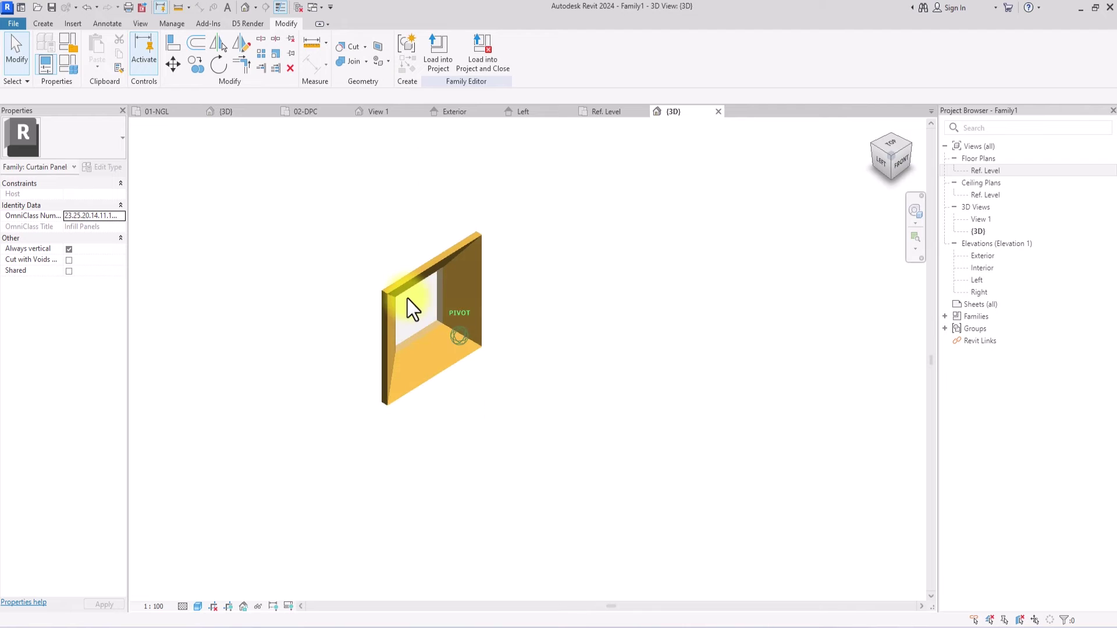
pyautogui.scroll(-2, 407, 299)
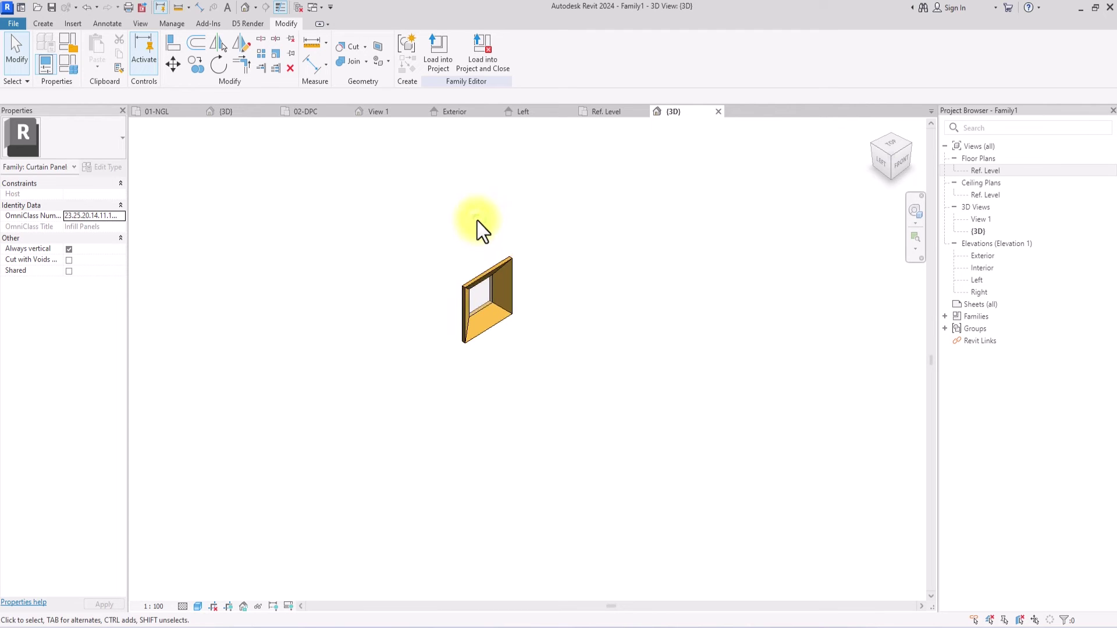
pyautogui.hotkey('ctrl', 's')
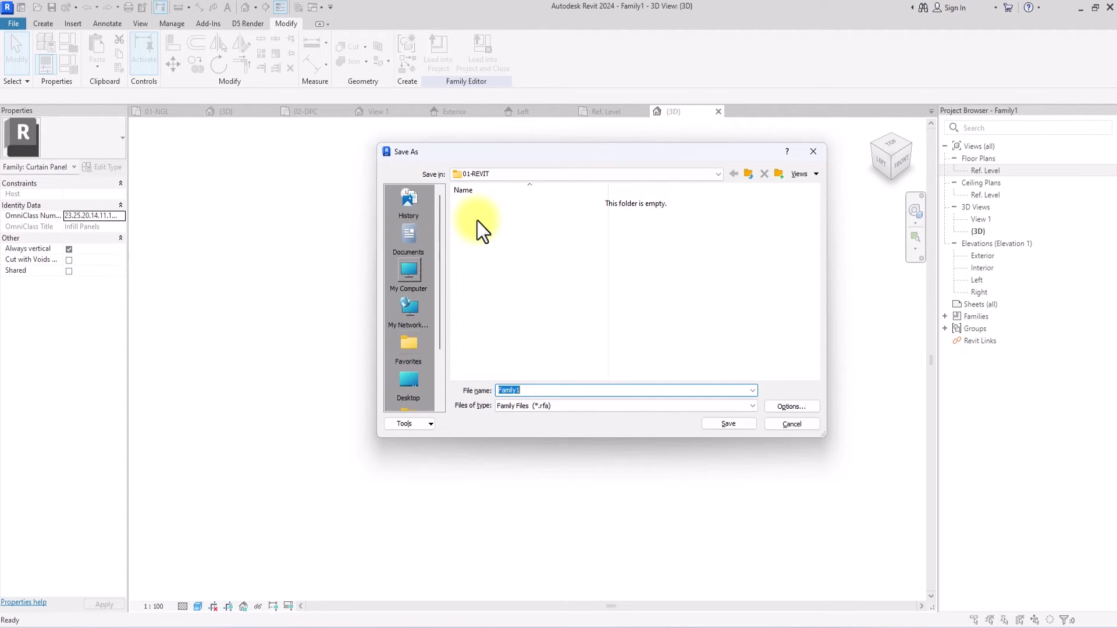
# Browse to the 47-FACADE PANELS folder and save the family file as FACADE PANELS
pyautogui.click(412, 273)
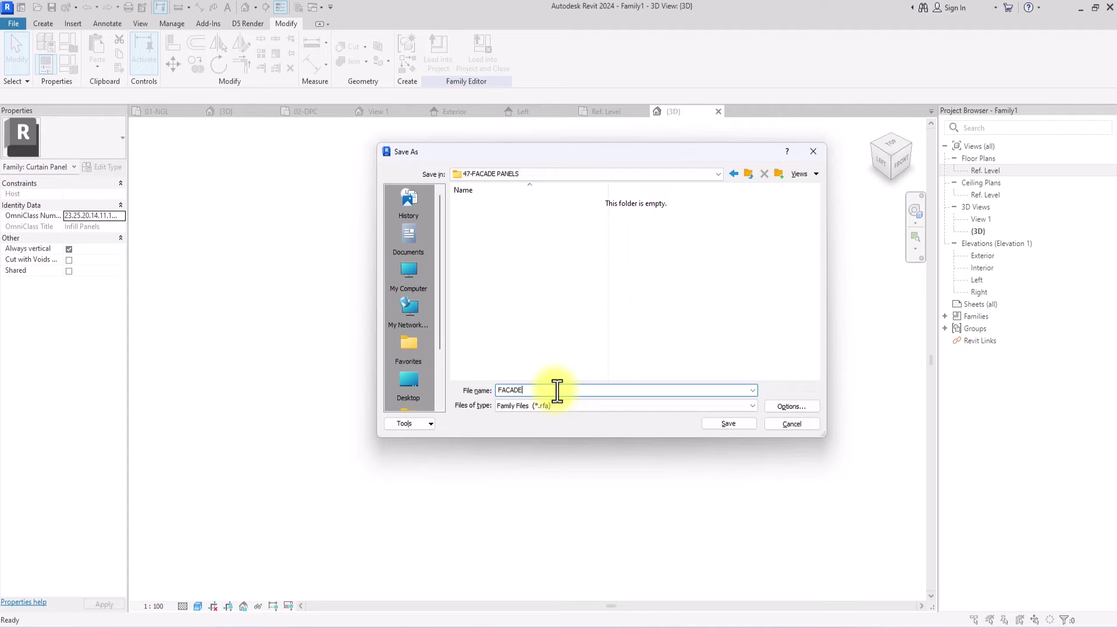
pyautogui.write('PANELS')
pyautogui.click(726, 425)
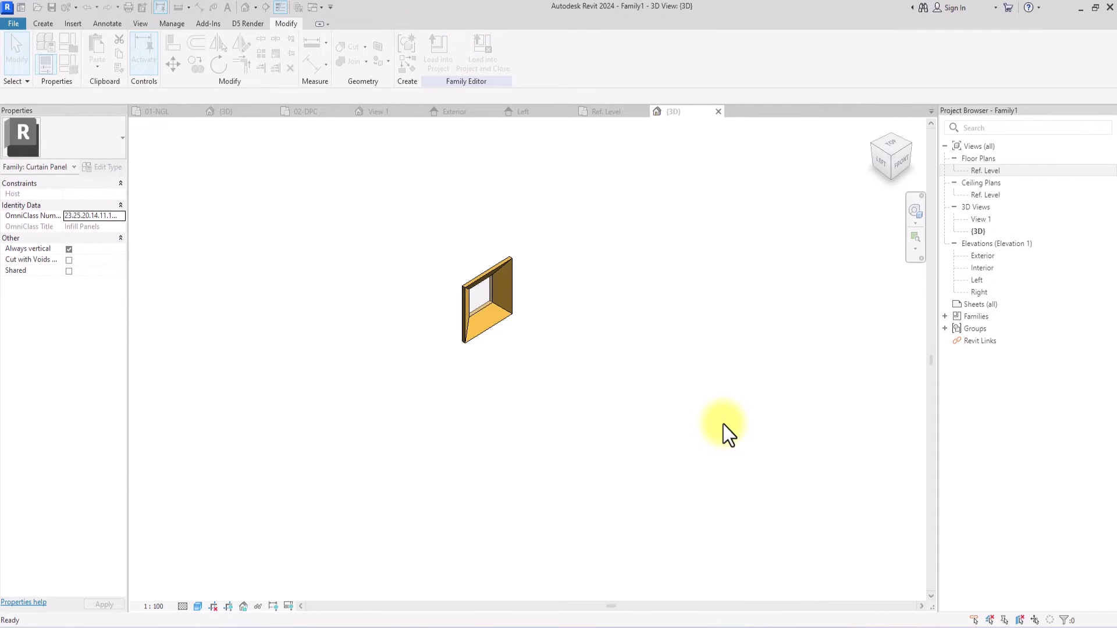
# Load the FACADE PANELS family into the IKEJA DUPLEX GATE HOUSE.rvt project
pyautogui.click(488, 61)
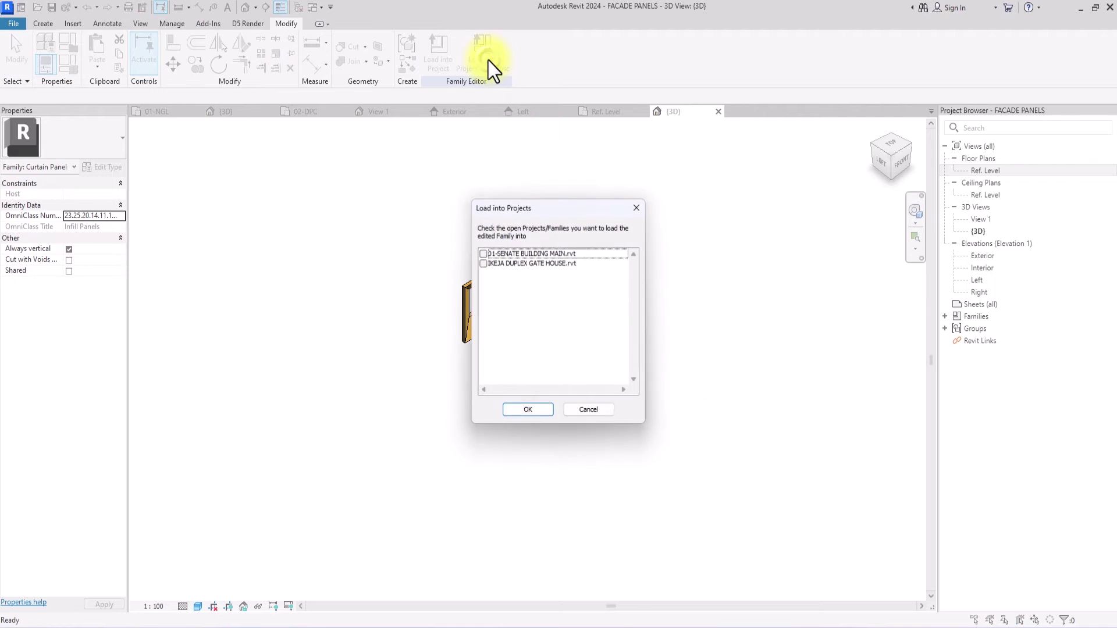
pyautogui.click(483, 265)
pyautogui.click(539, 410)
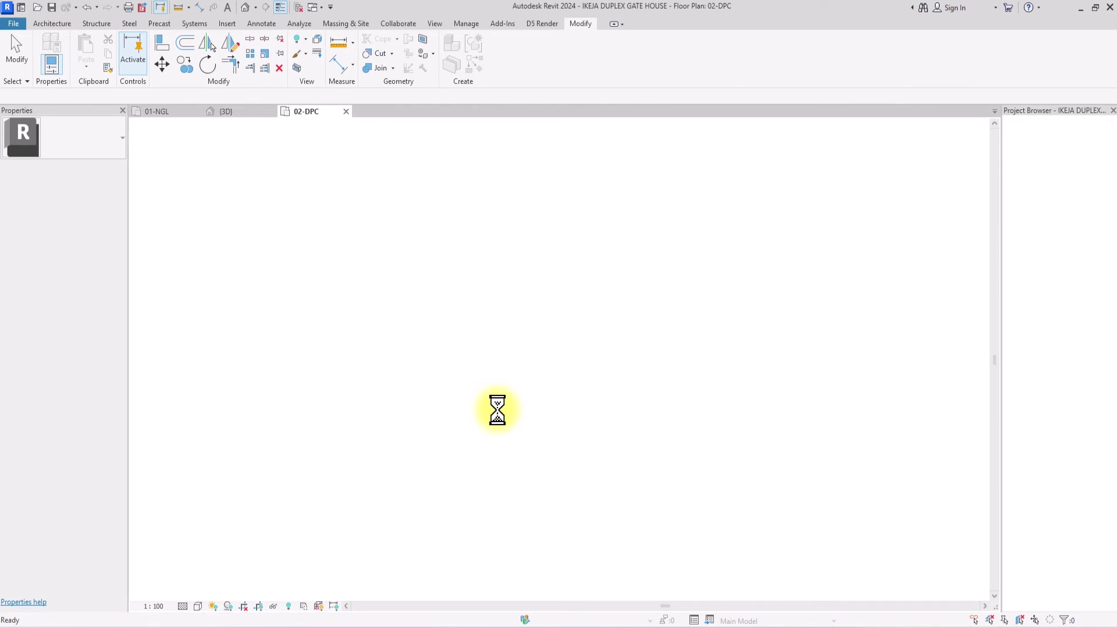
# Zoom around the 02-DPC floor plan to find the house beside the rolling gate
pyautogui.scroll(3, 498, 411)
pyautogui.scroll(-5, 498, 411)
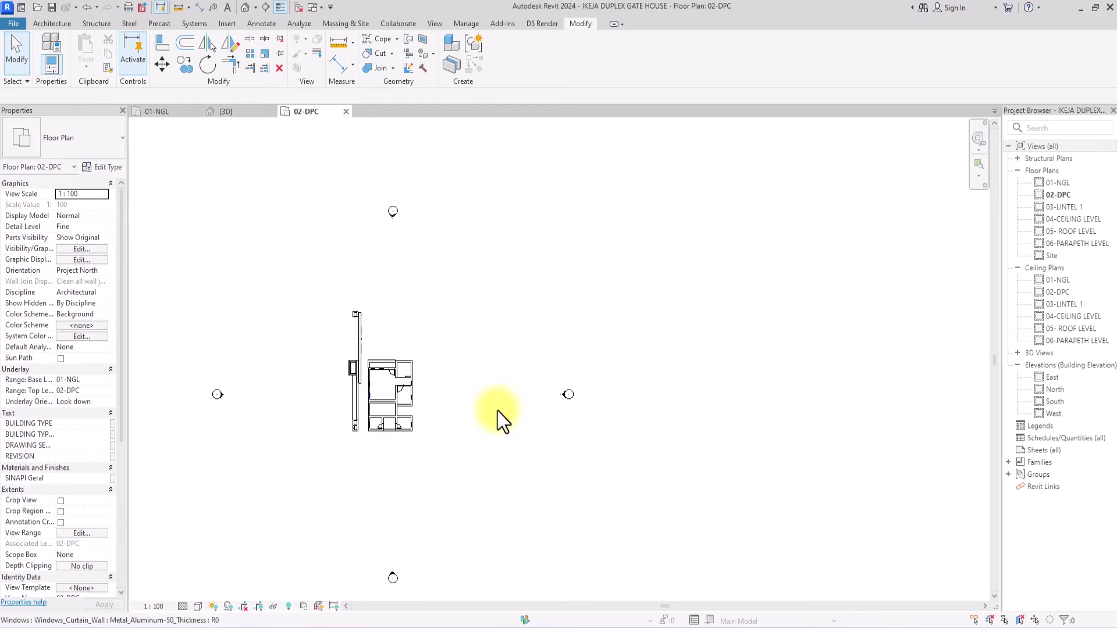
pyautogui.scroll(2, 498, 411)
pyautogui.scroll(-2, 497, 411)
pyautogui.scroll(3, 497, 411)
pyautogui.scroll(2, 498, 410)
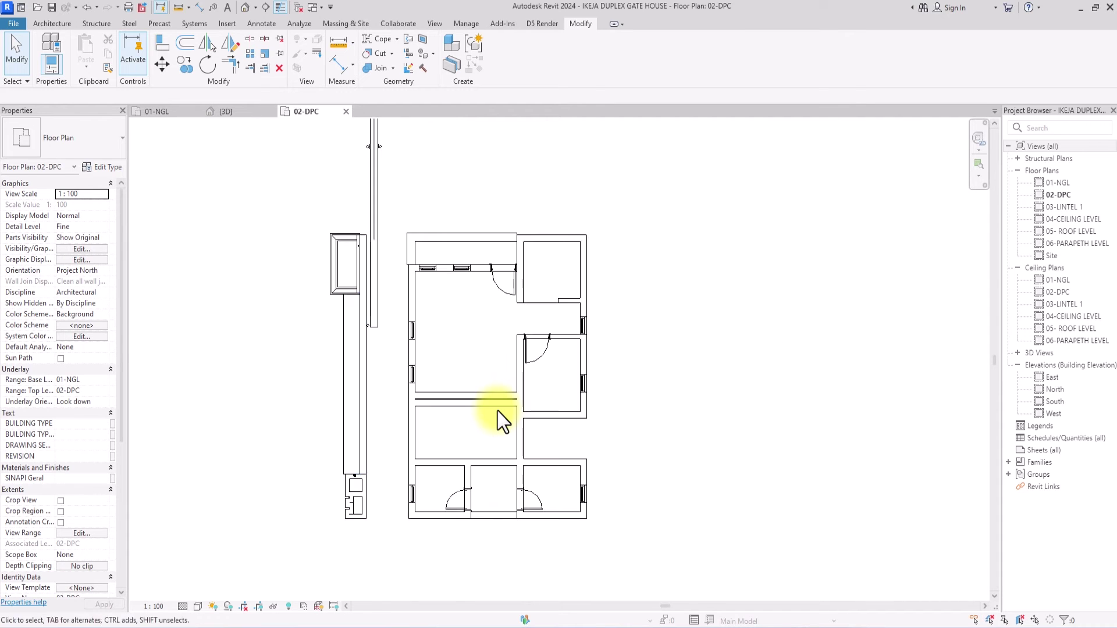
pyautogui.scroll(1, 497, 410)
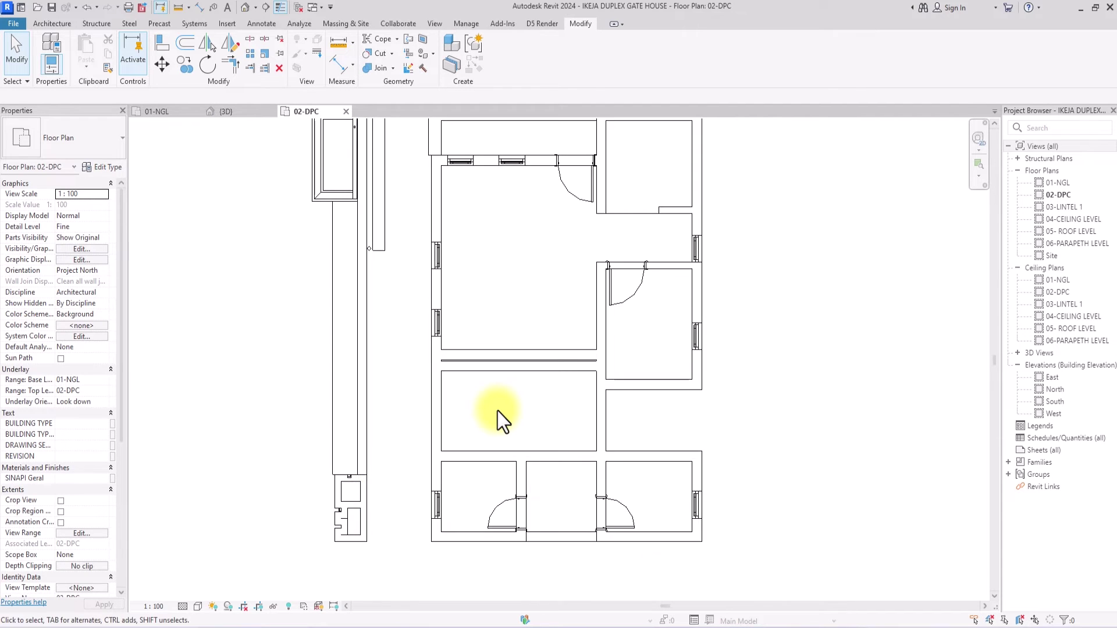
pyautogui.scroll(-1, 497, 411)
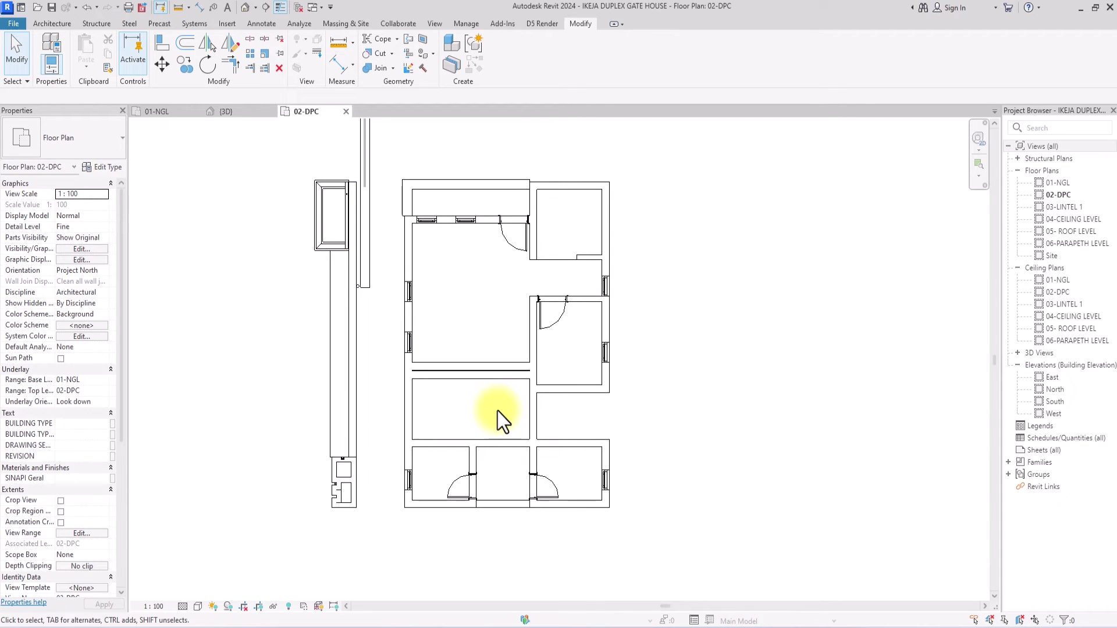
pyautogui.scroll(-1, 351, 246)
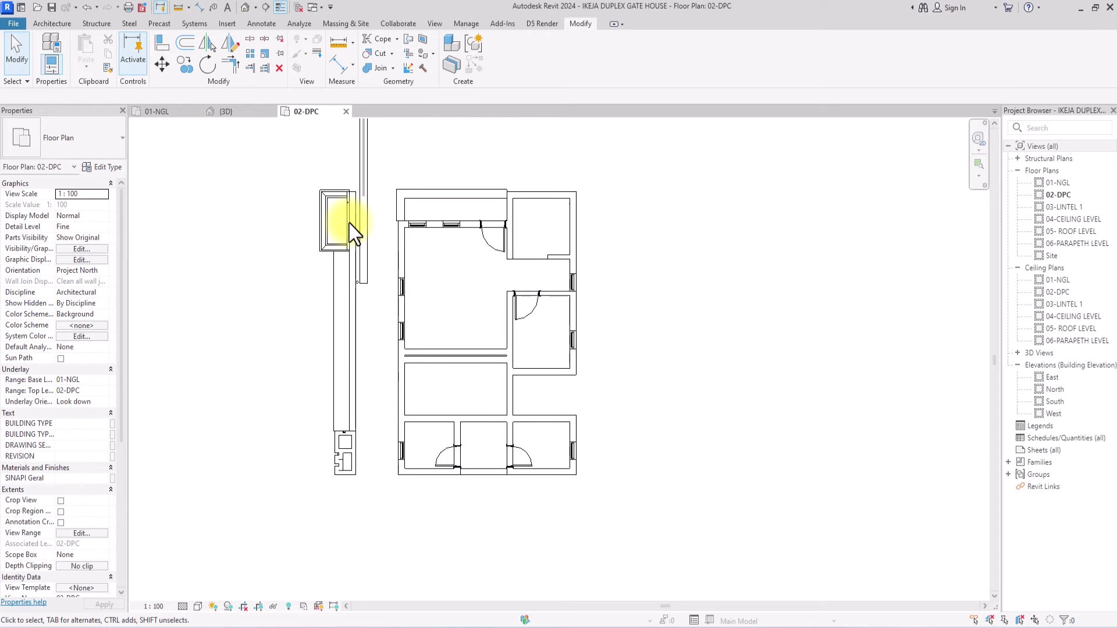
pyautogui.scroll(-1, 349, 223)
pyautogui.scroll(1, 349, 223)
pyautogui.scroll(2, 349, 223)
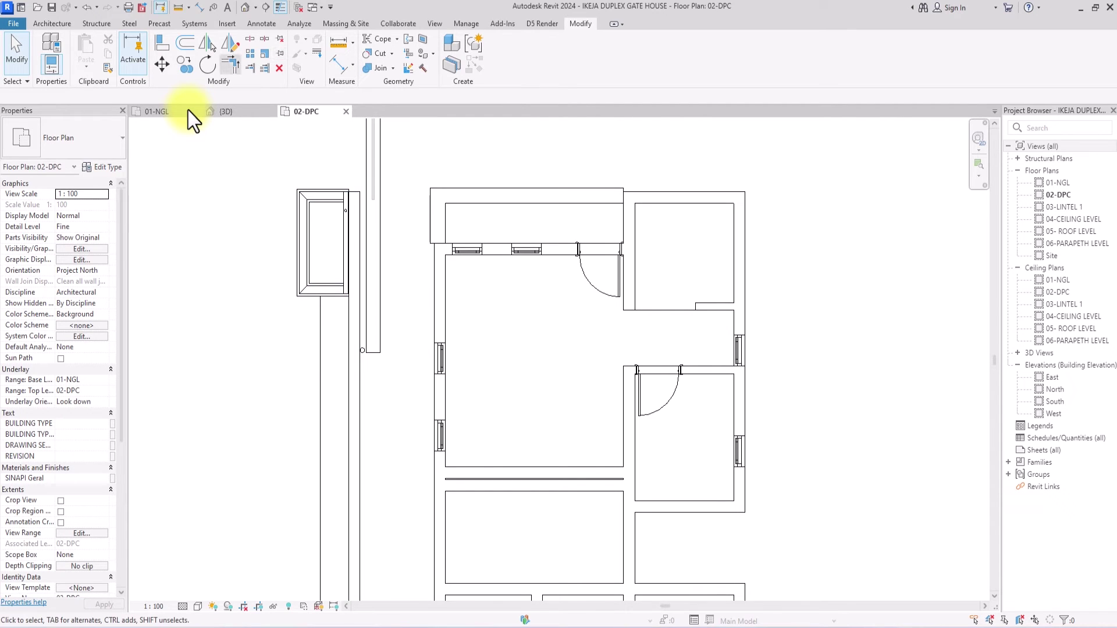
# Start a detail line at the wall corner and run it 6000 down the west strip
pyautogui.click(271, 22)
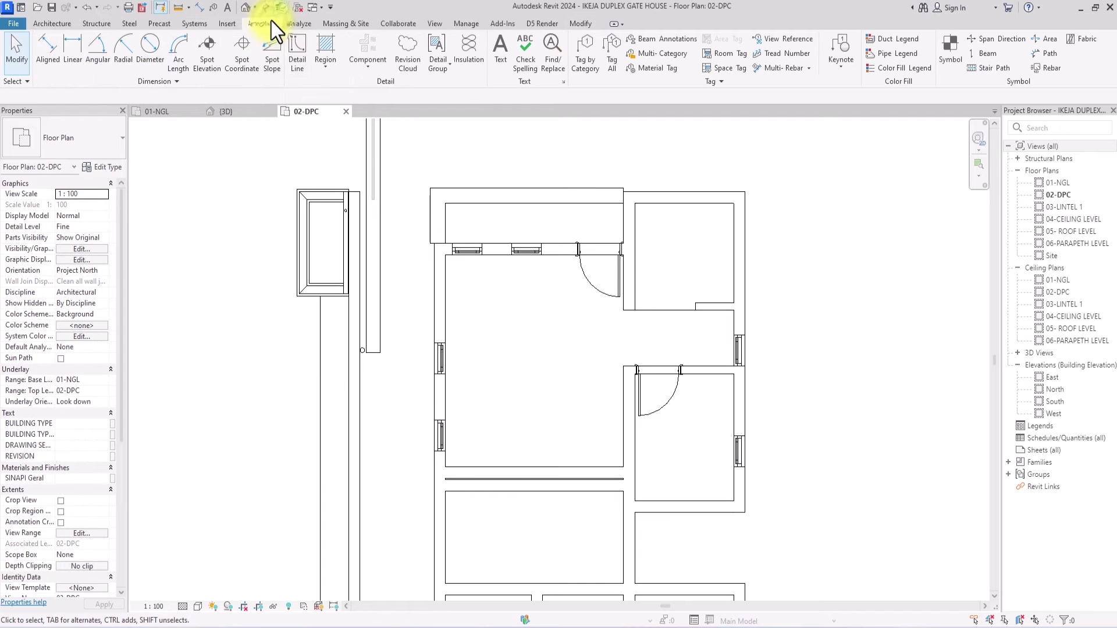
pyautogui.click(295, 51)
pyautogui.scroll(6, 339, 287)
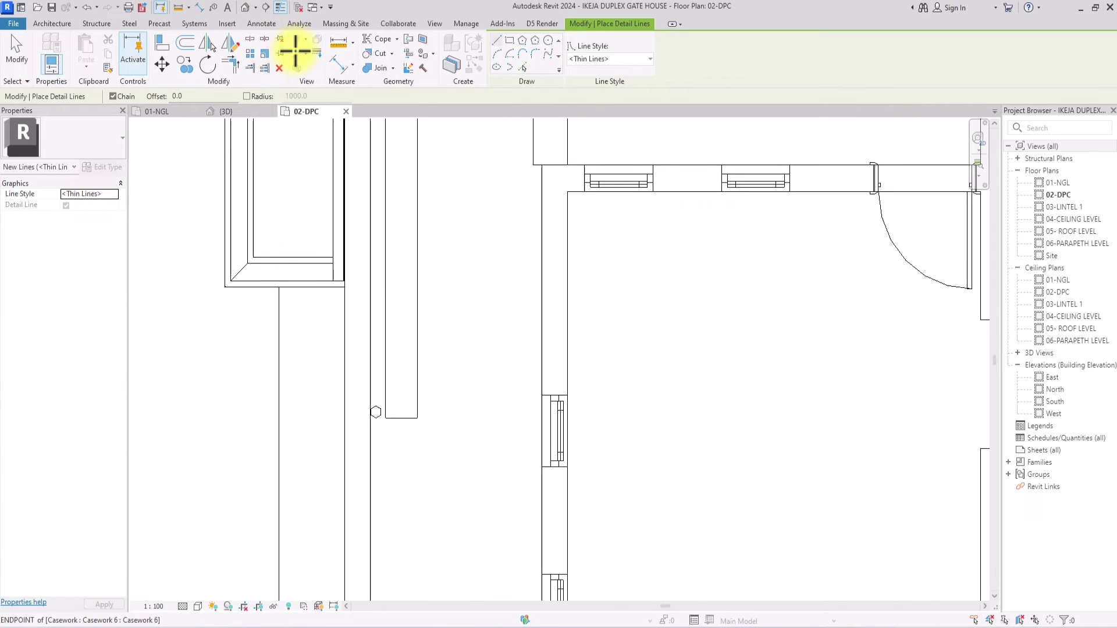
pyautogui.click(339, 287)
pyautogui.scroll(-5, 405, 287)
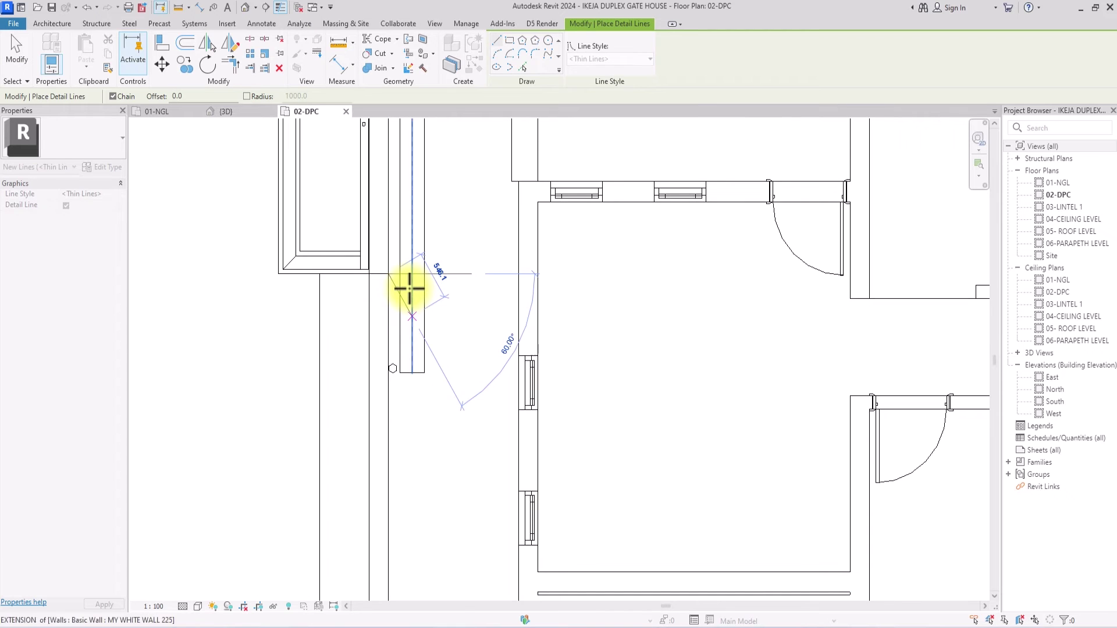
pyautogui.scroll(-3, 407, 291)
pyautogui.scroll(2, 389, 515)
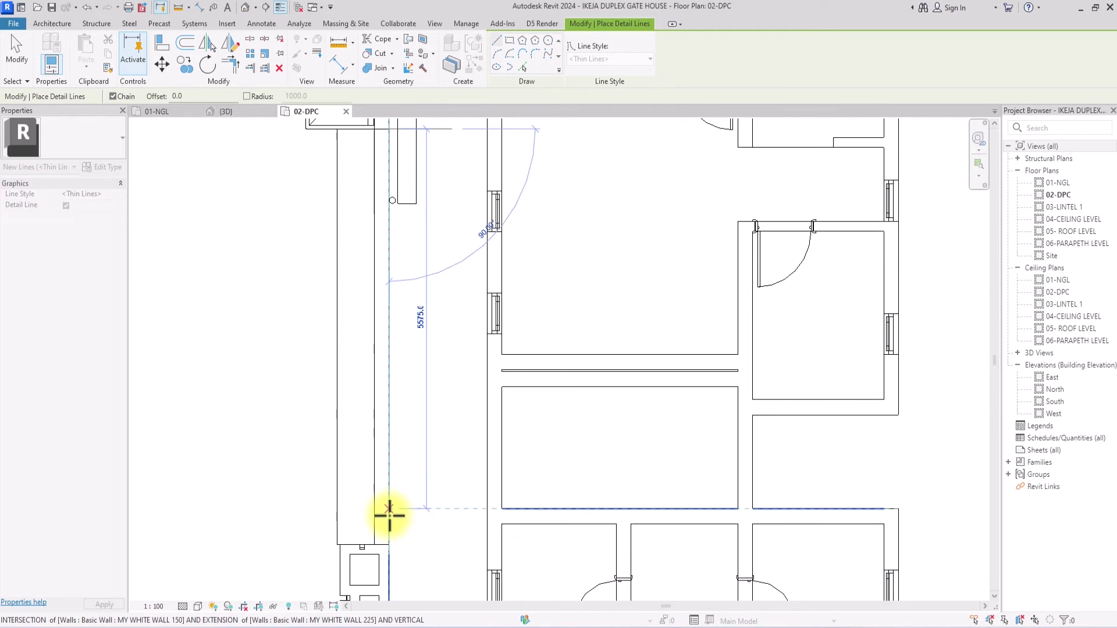
pyautogui.scroll(2, 389, 514)
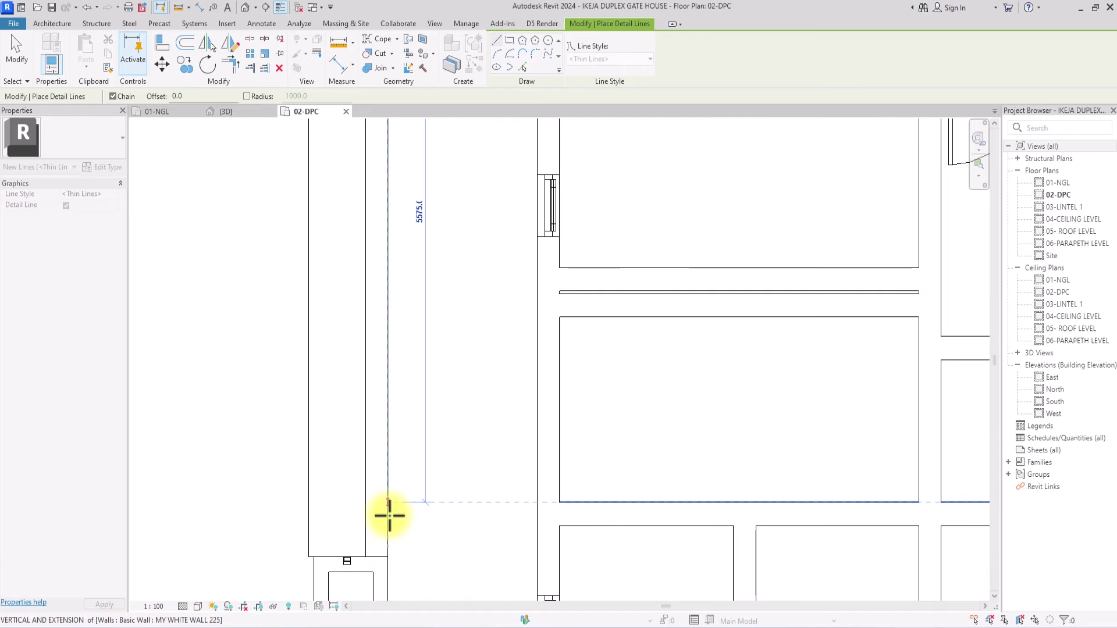
pyautogui.scroll(-1, 389, 515)
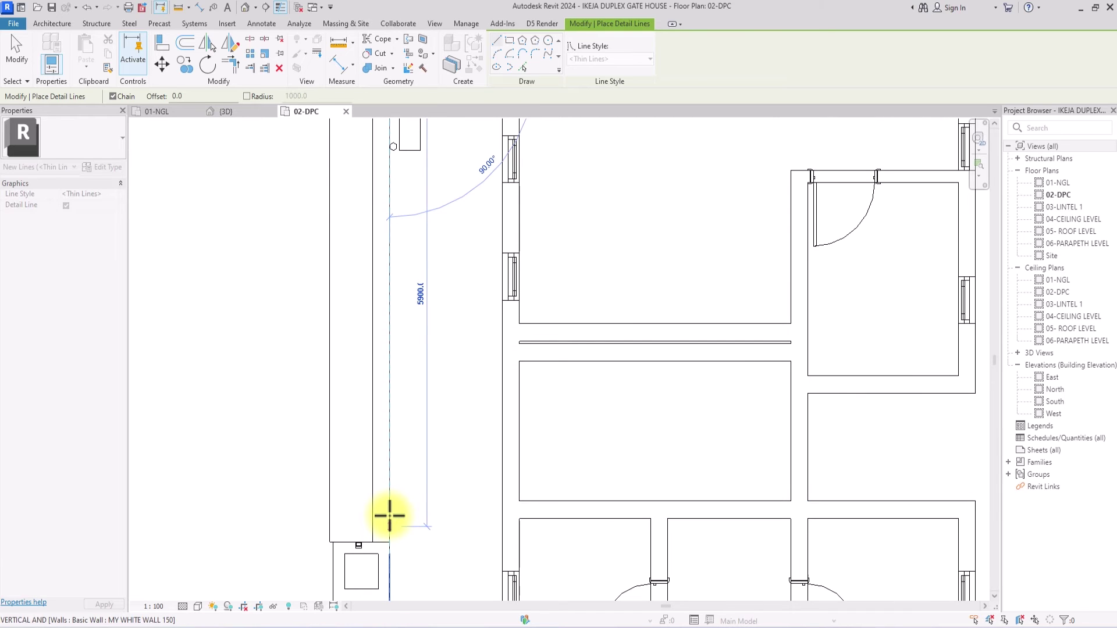
pyautogui.write('6000')
pyautogui.press('Return')
# Finish the 6000 detail line along the boundary wall and exit line drawing
pyautogui.scroll(2, 374, 531)
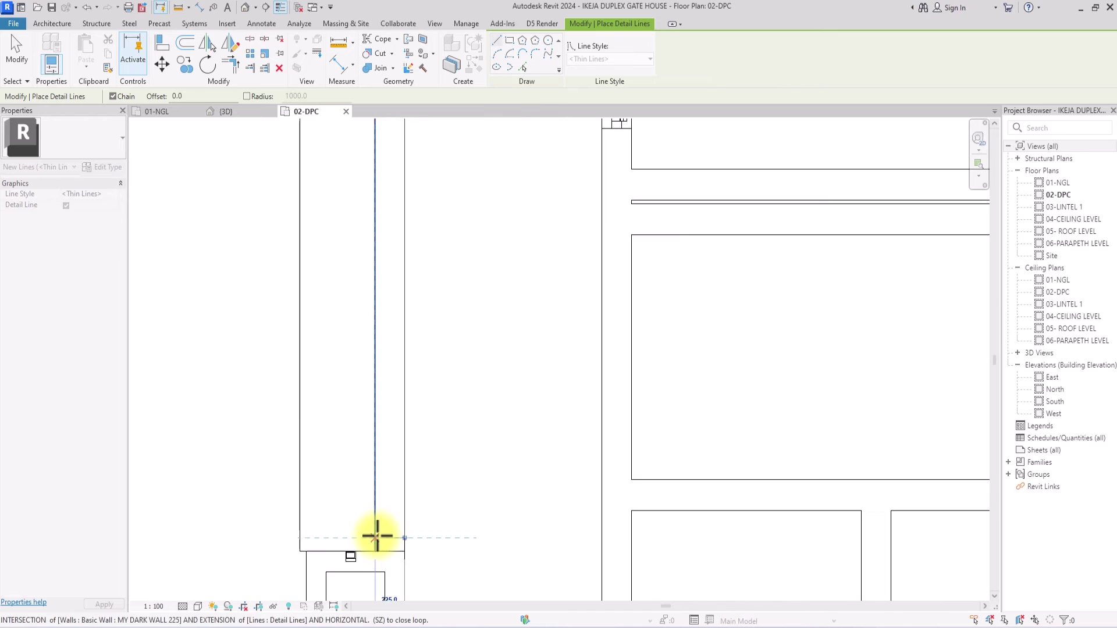
pyautogui.scroll(-3, 380, 543)
pyautogui.moveTo(379, 543); pyautogui.dragTo(397, 557, button='middle')
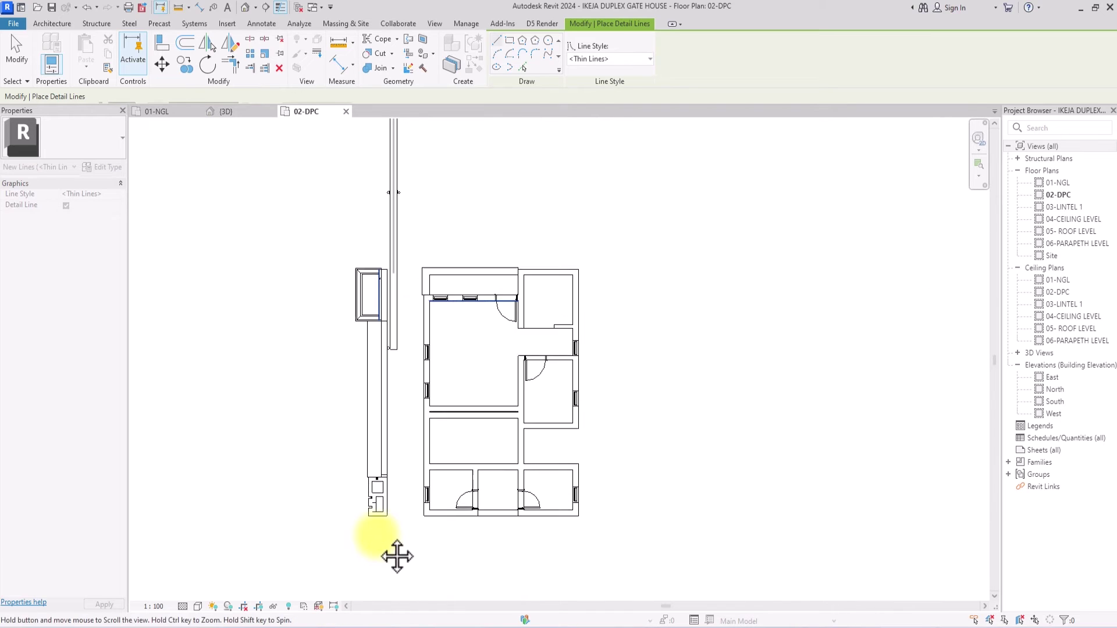
pyautogui.scroll(2, 375, 532)
pyautogui.scroll(2, 375, 530)
pyautogui.click(391, 163)
pyautogui.click(391, 472)
pyautogui.press('Escape')
pyautogui.press('Escape')
pyautogui.scroll(-2, 410, 384)
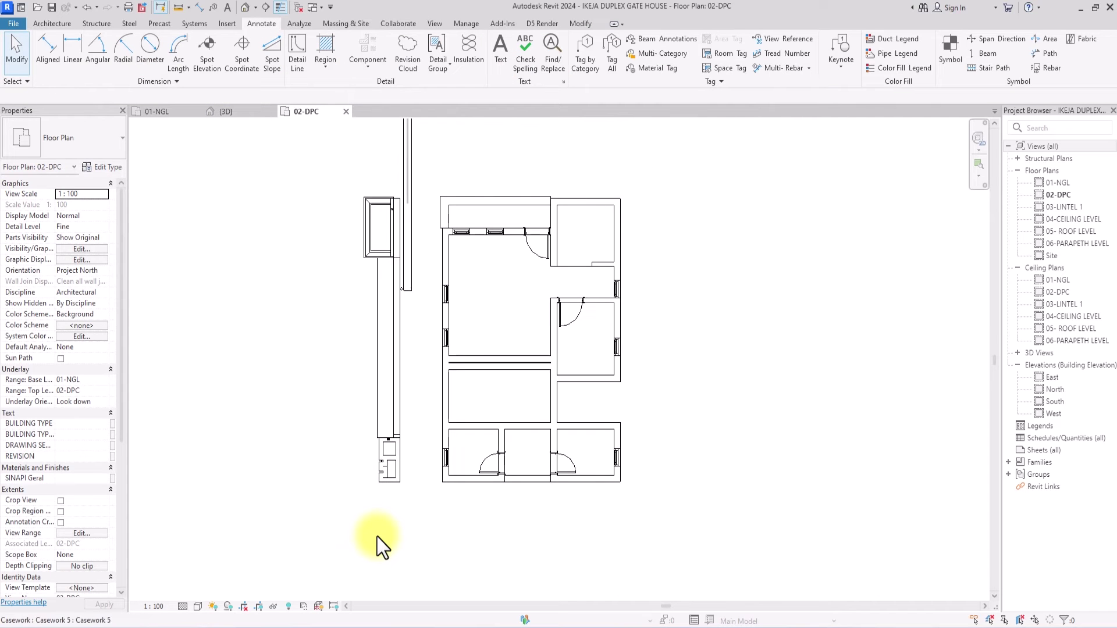
pyautogui.scroll(1, 377, 536)
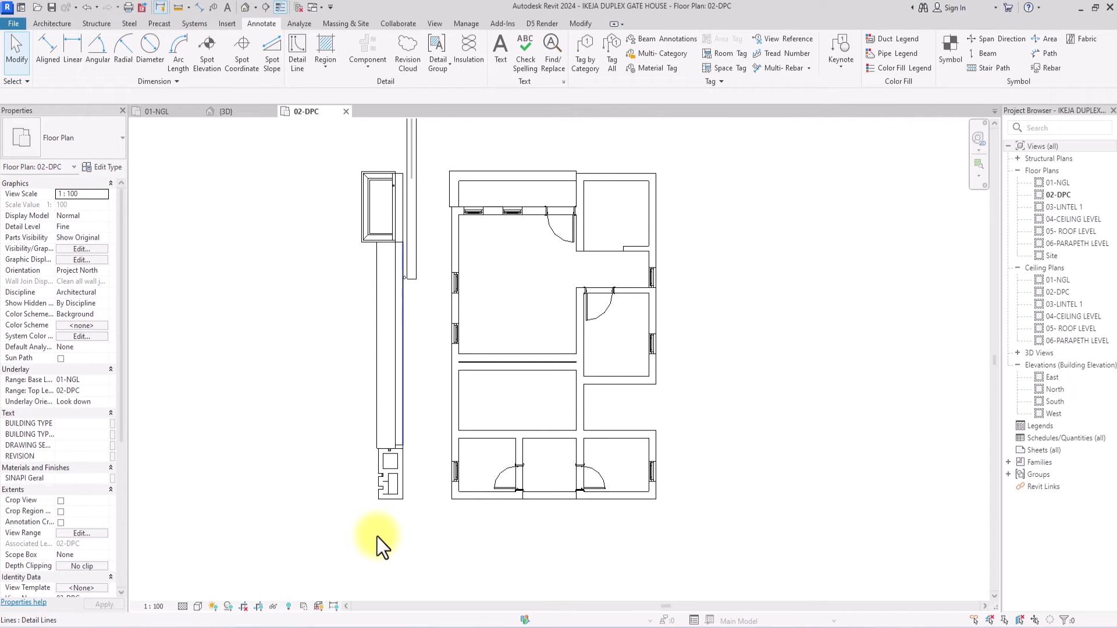
pyautogui.scroll(-1, 377, 537)
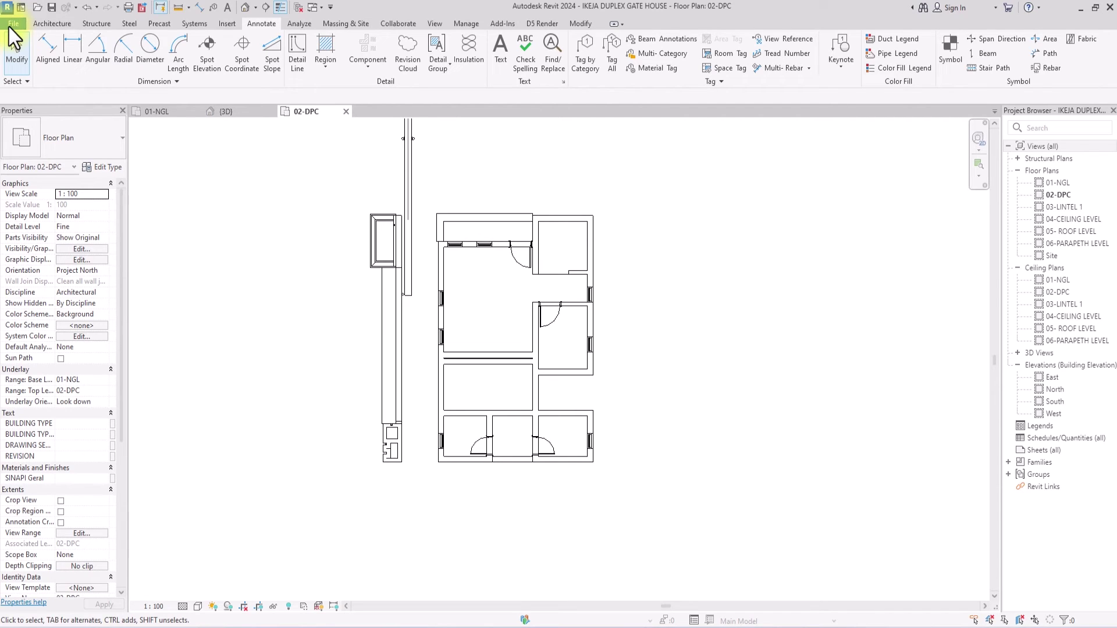
# Start the Wall tool with the plain Curtain Wall type
pyautogui.click(36, 21)
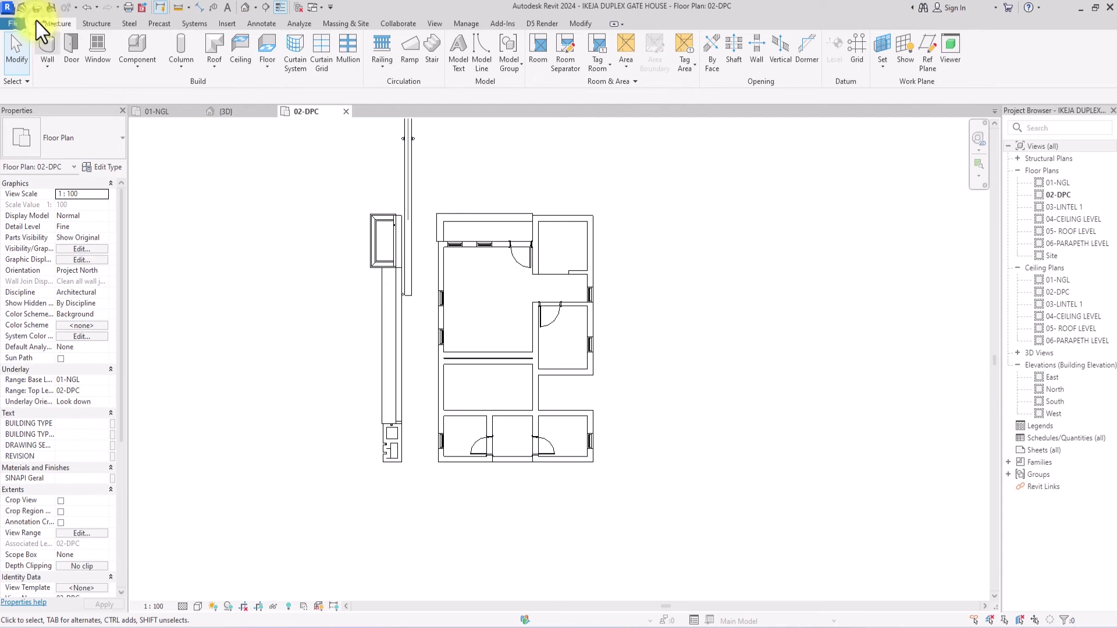
pyautogui.click(47, 43)
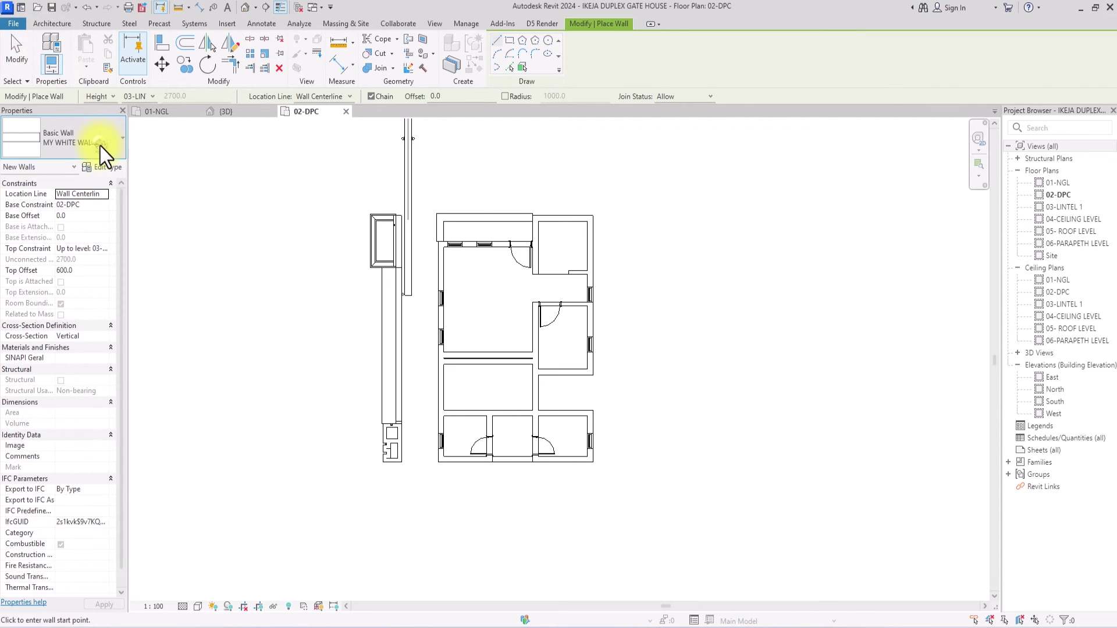
pyautogui.click(100, 145)
pyautogui.scroll(-5, 51, 284)
pyautogui.scroll(3, 50, 284)
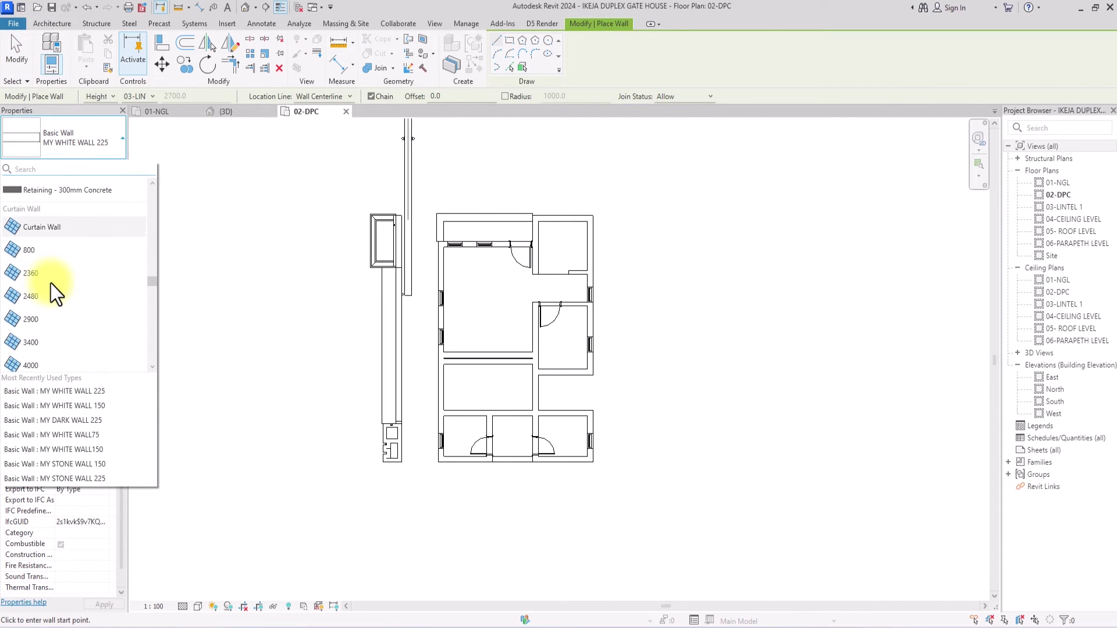
pyautogui.click(59, 227)
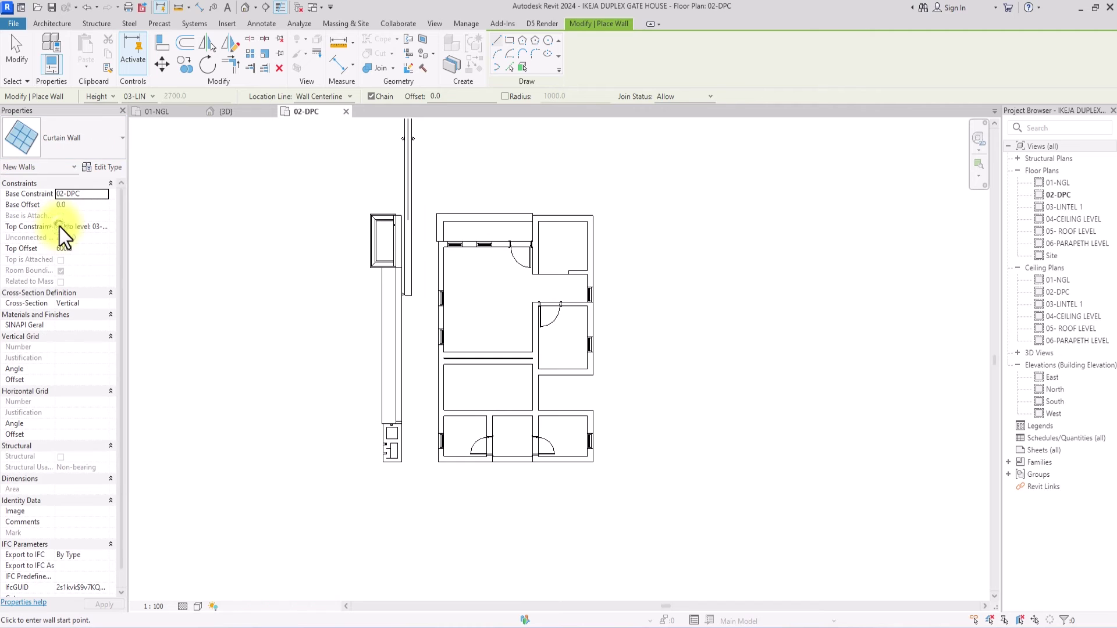
# Duplicate the type as 01-SHADING PANELS, using FACADE PANELS as its curtain panel
pyautogui.click(102, 170)
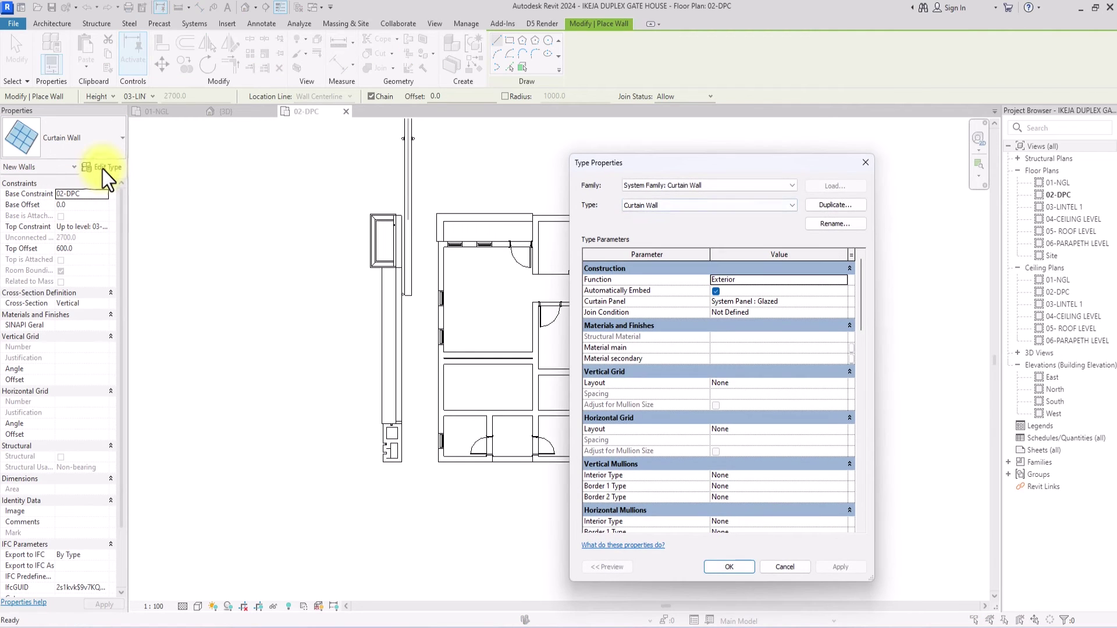
pyautogui.click(818, 204)
pyautogui.press('BackSpace')
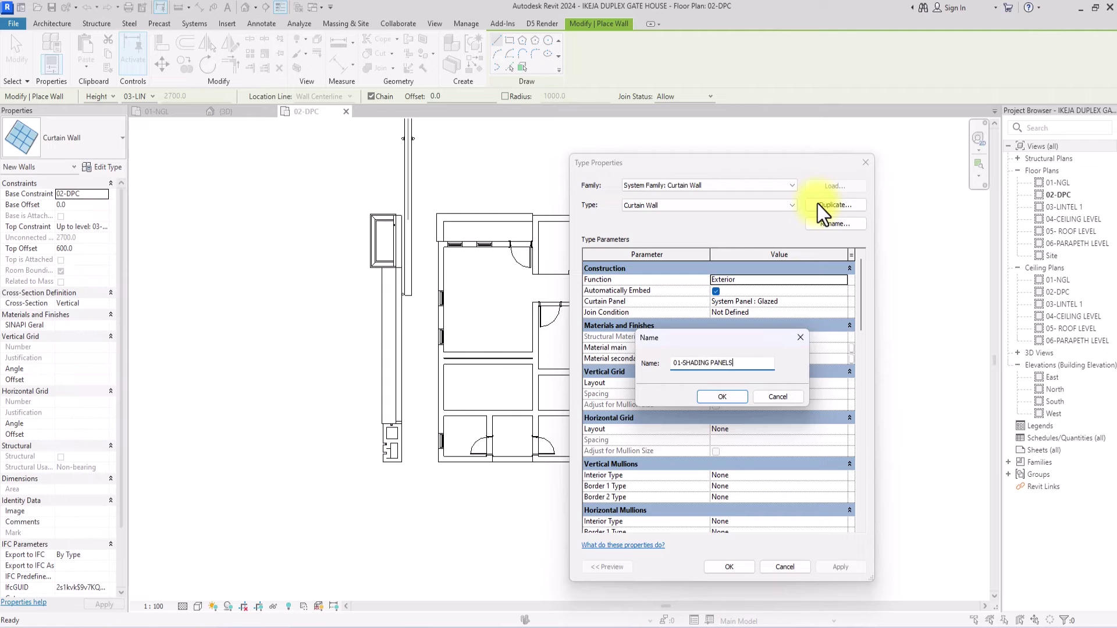
pyautogui.click(735, 393)
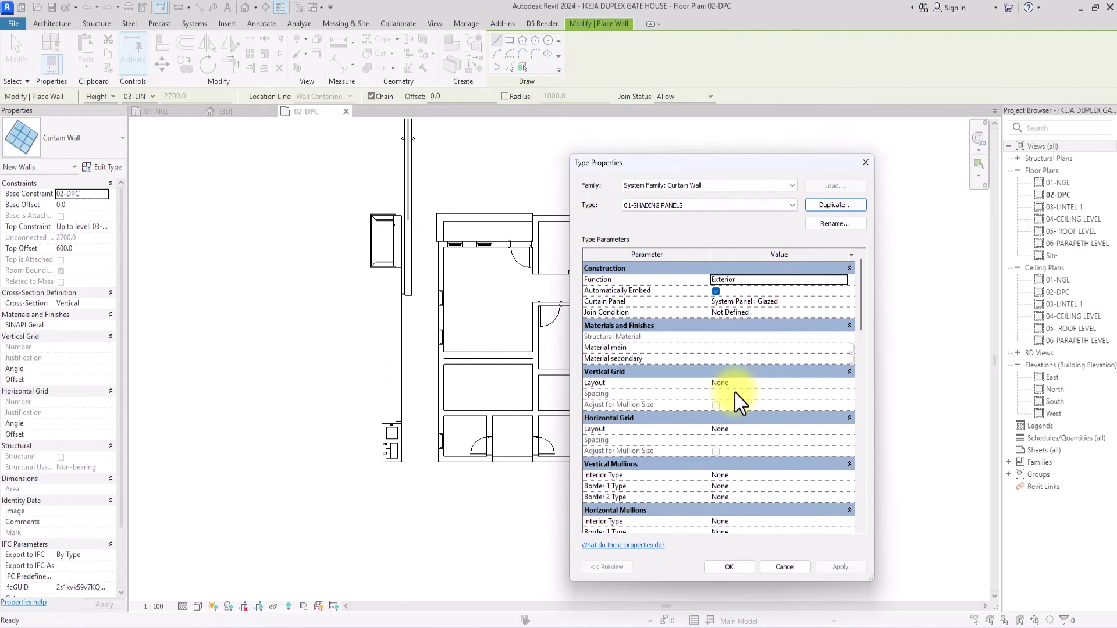
pyautogui.click(847, 304)
pyautogui.click(843, 302)
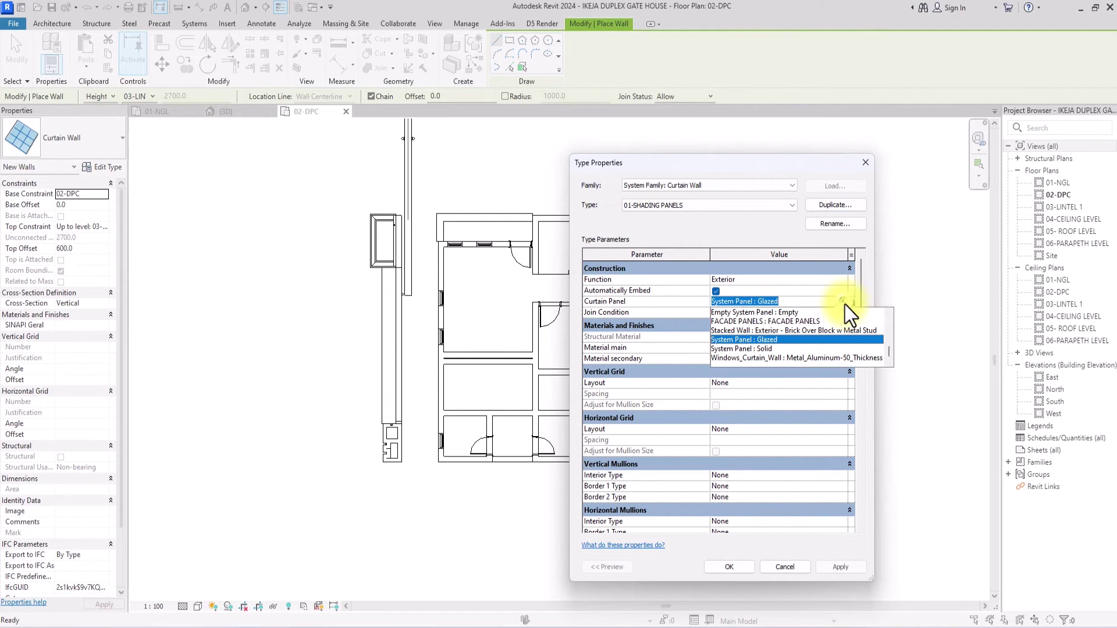
pyautogui.click(741, 321)
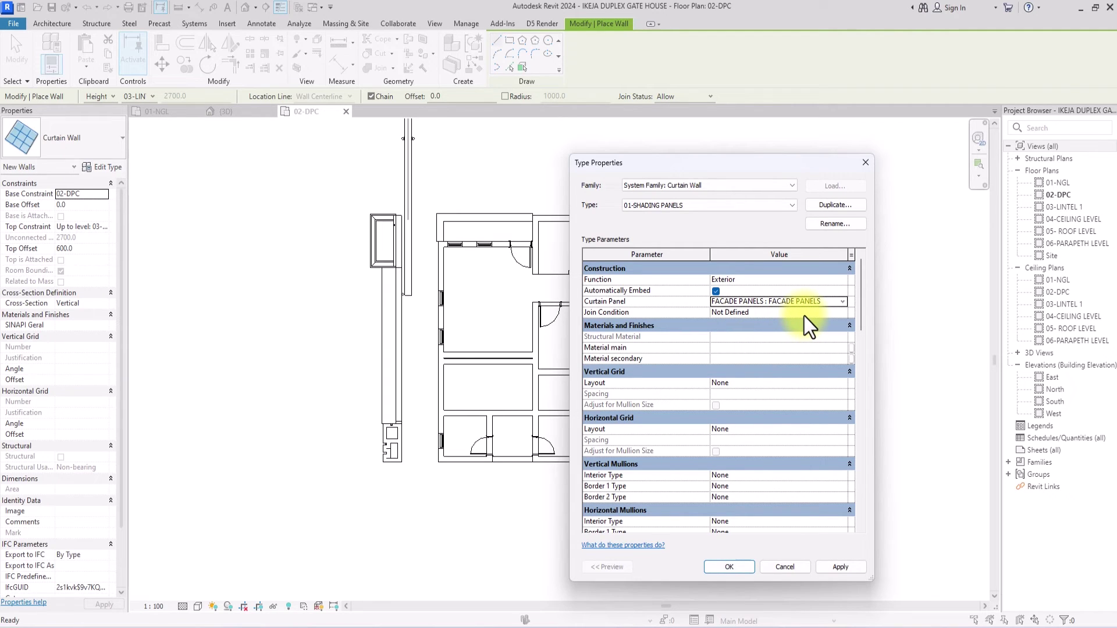
# Set vertical and horizontal grids to Fixed Distance with 300 spacing, then apply the type
pyautogui.click(846, 387)
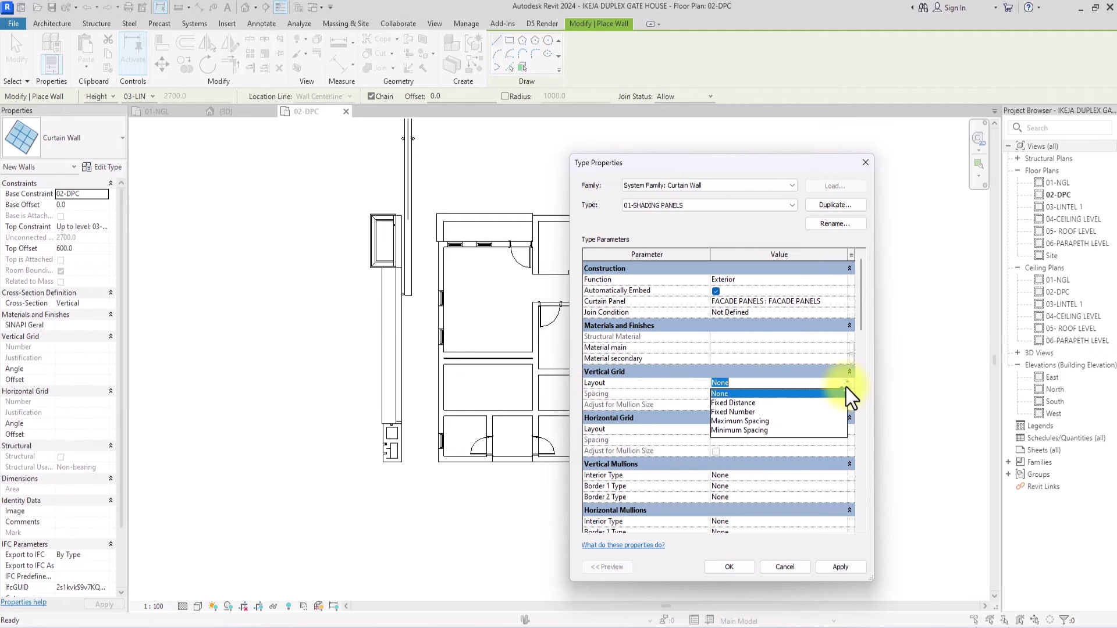
pyautogui.click(736, 404)
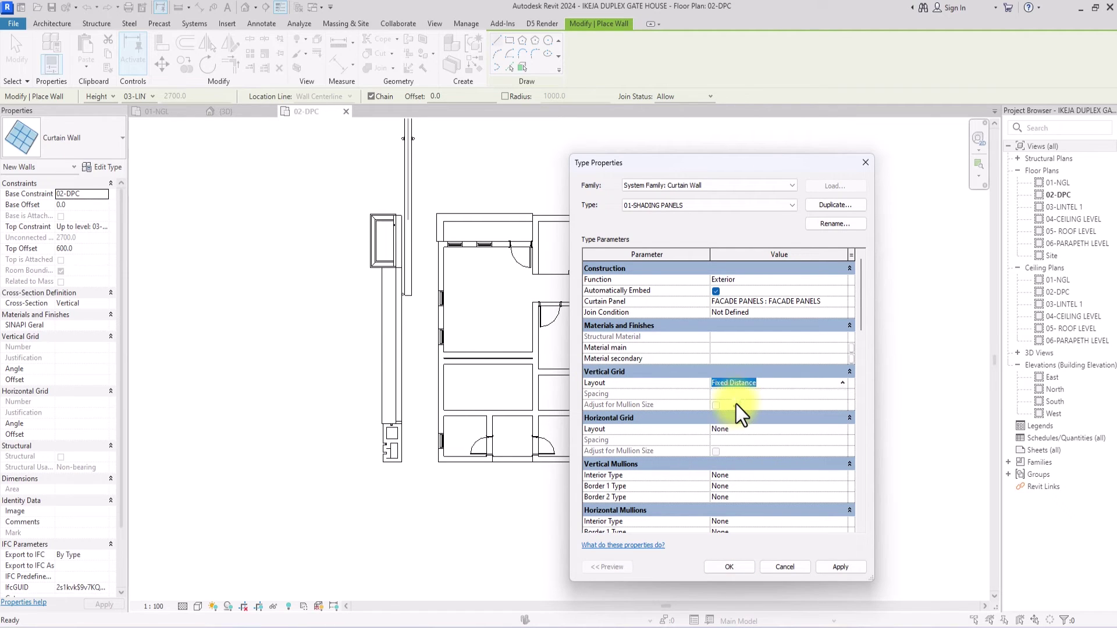
pyautogui.click(754, 396)
pyautogui.write('300')
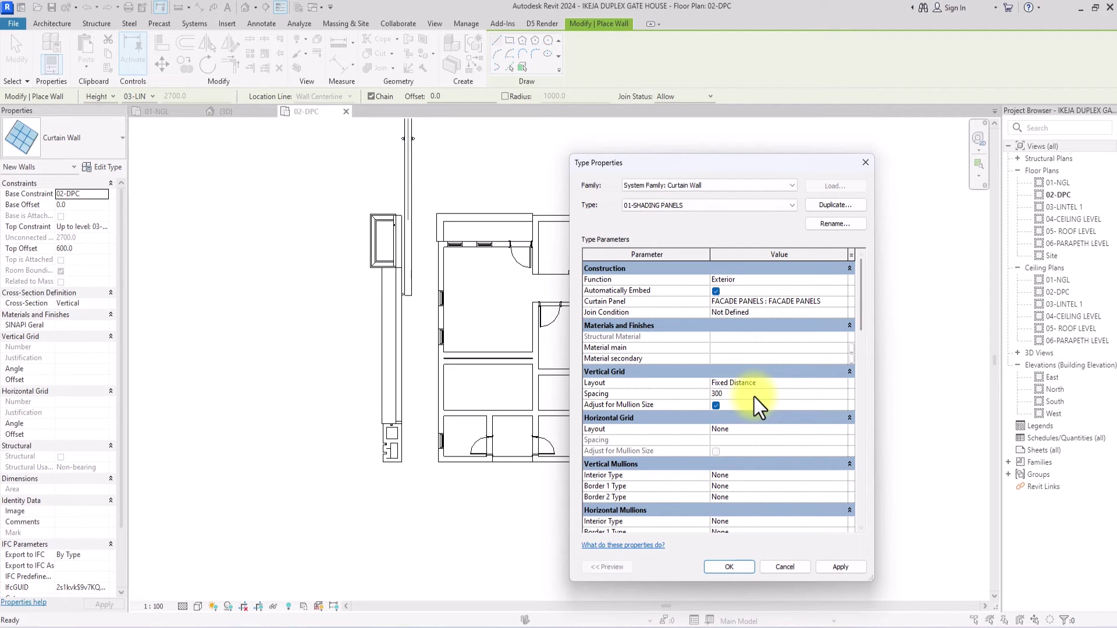
pyautogui.click(844, 429)
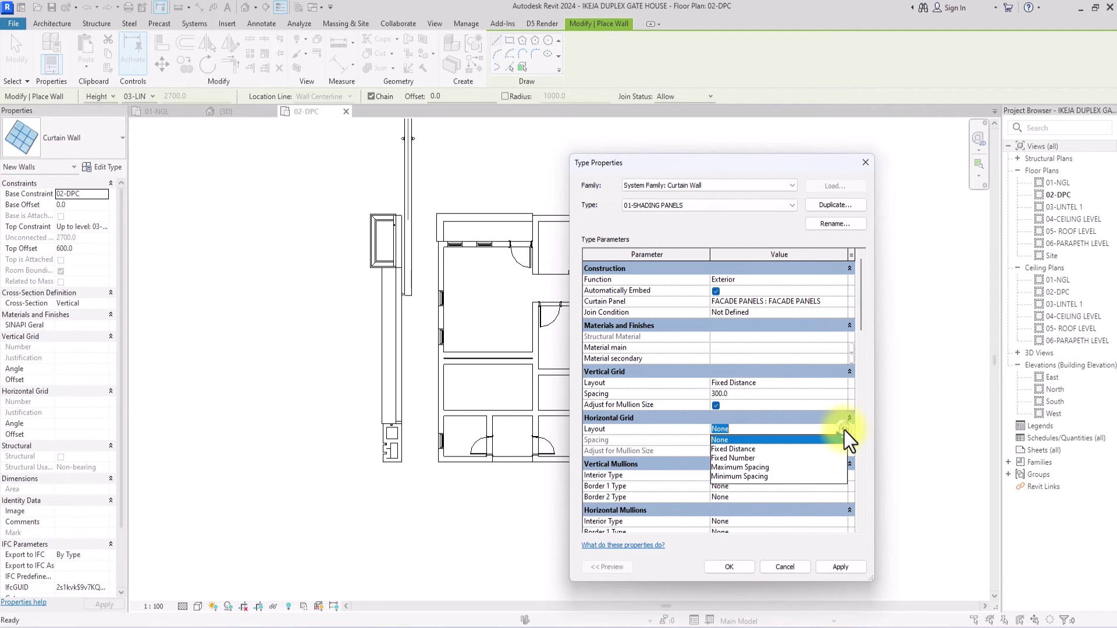
pyautogui.click(732, 450)
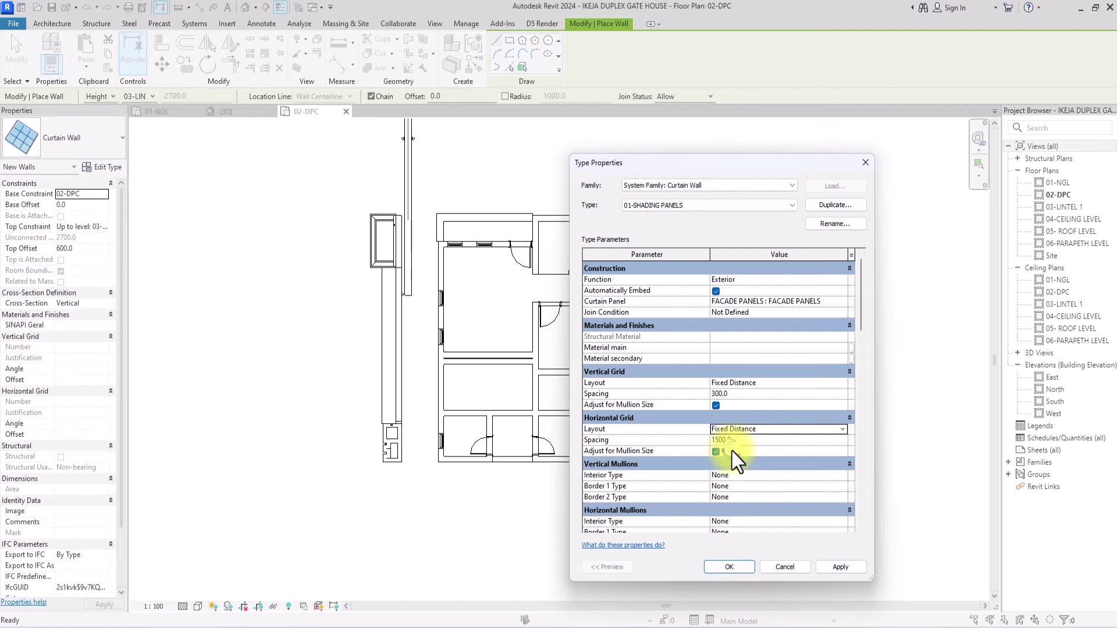
pyautogui.click(751, 442)
pyautogui.write('300')
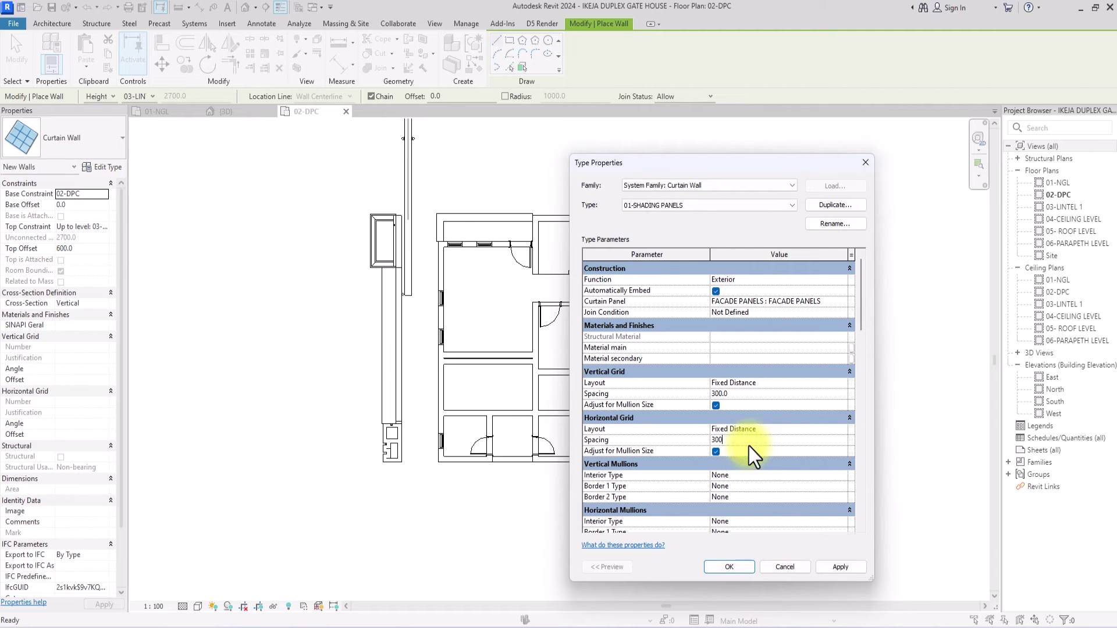
pyautogui.scroll(-8, 748, 446)
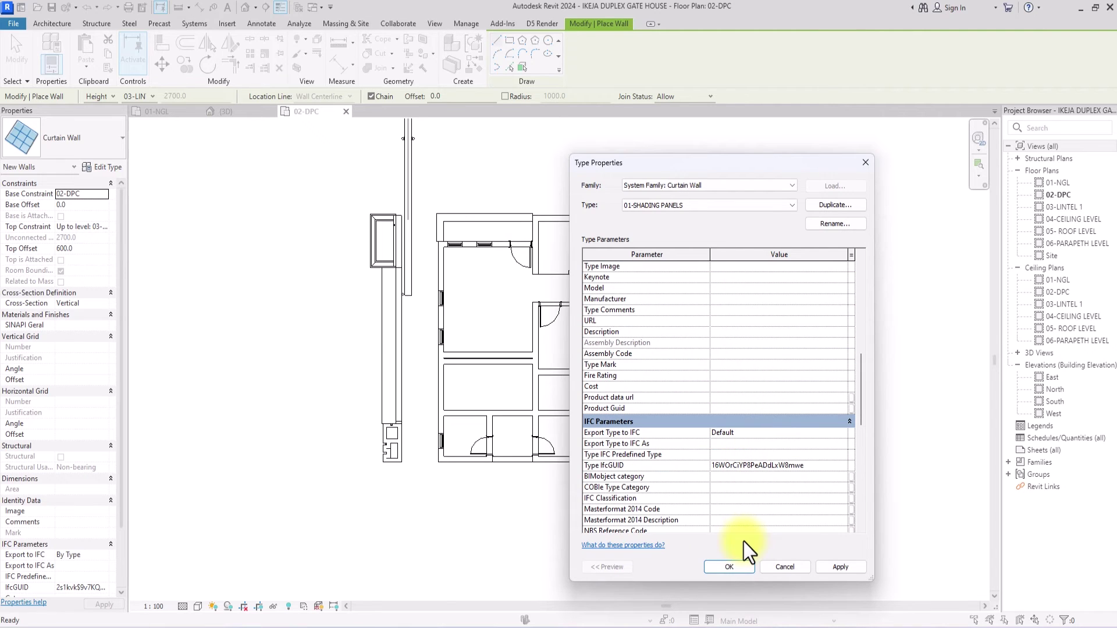
pyautogui.click(735, 567)
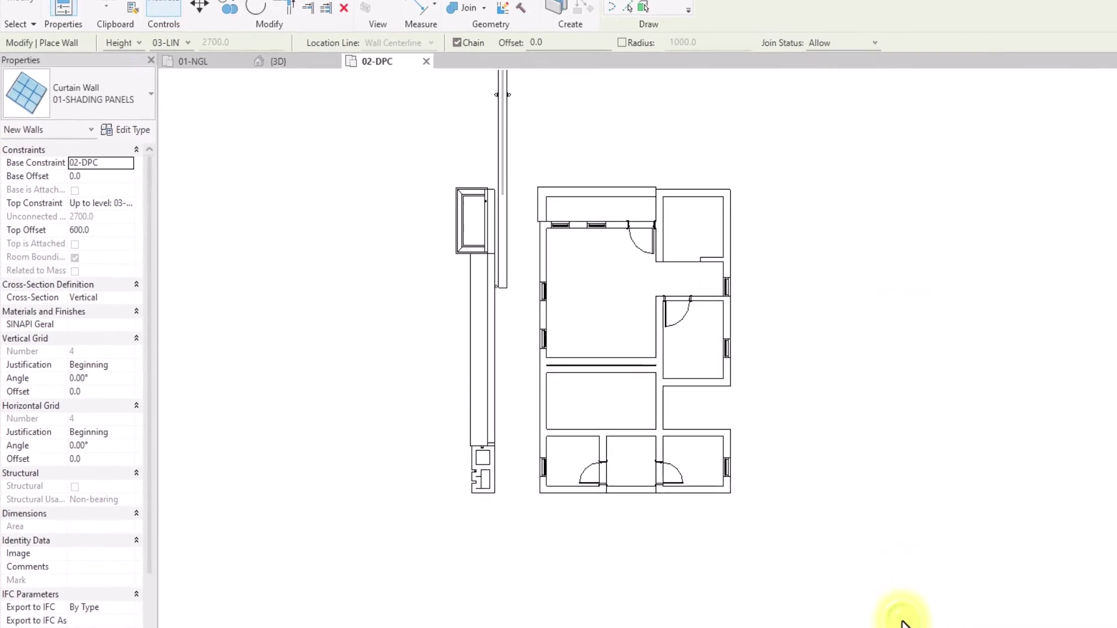
# Place the curtain wall's start point at the wall corner on the detail line
pyautogui.scroll(2, 199, 352)
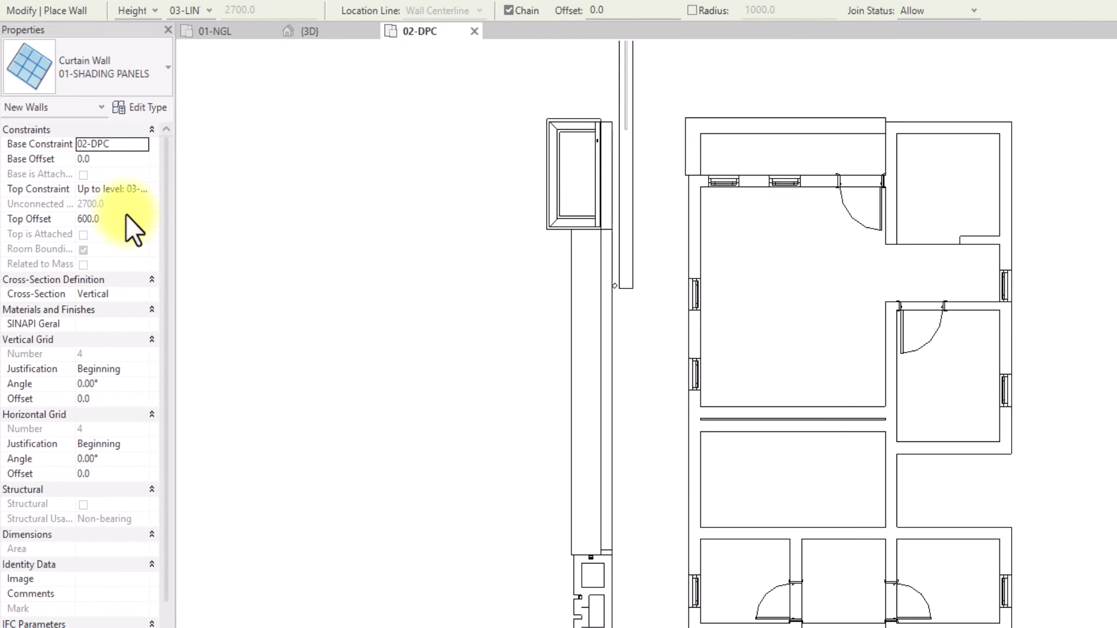
pyautogui.scroll(4, 611, 220)
pyautogui.click(613, 219)
pyautogui.scroll(-2, 615, 256)
pyautogui.moveTo(611, 454); pyautogui.dragTo(615, 252, button='middle')
# Place the wall's end point, delete the failing panel type, and replace panels with system panels
pyautogui.scroll(2, 619, 529)
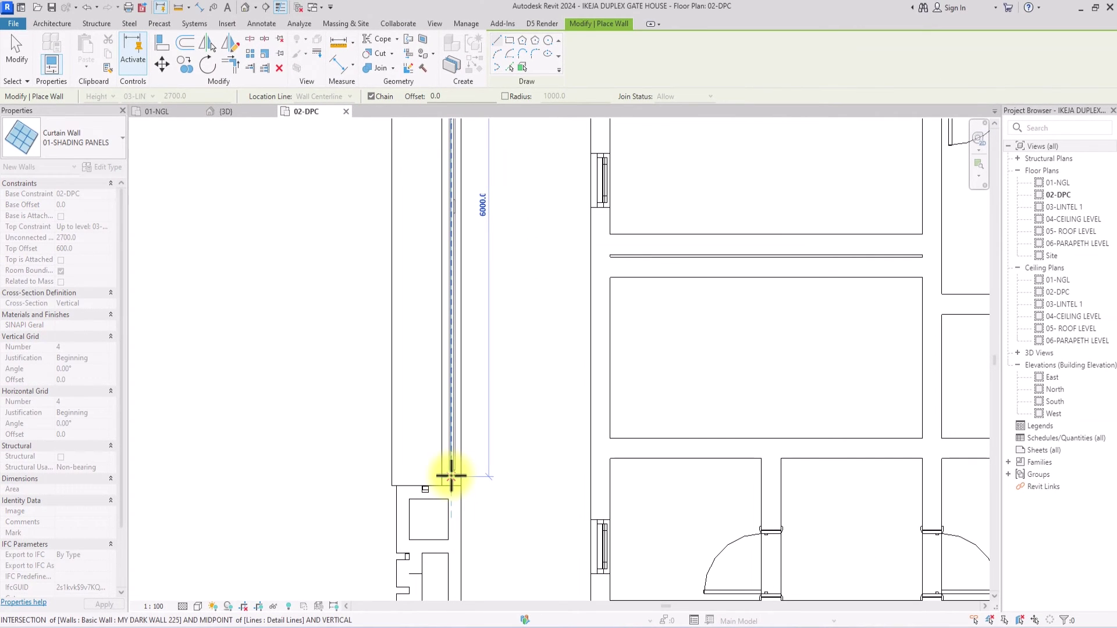
pyautogui.click(452, 477)
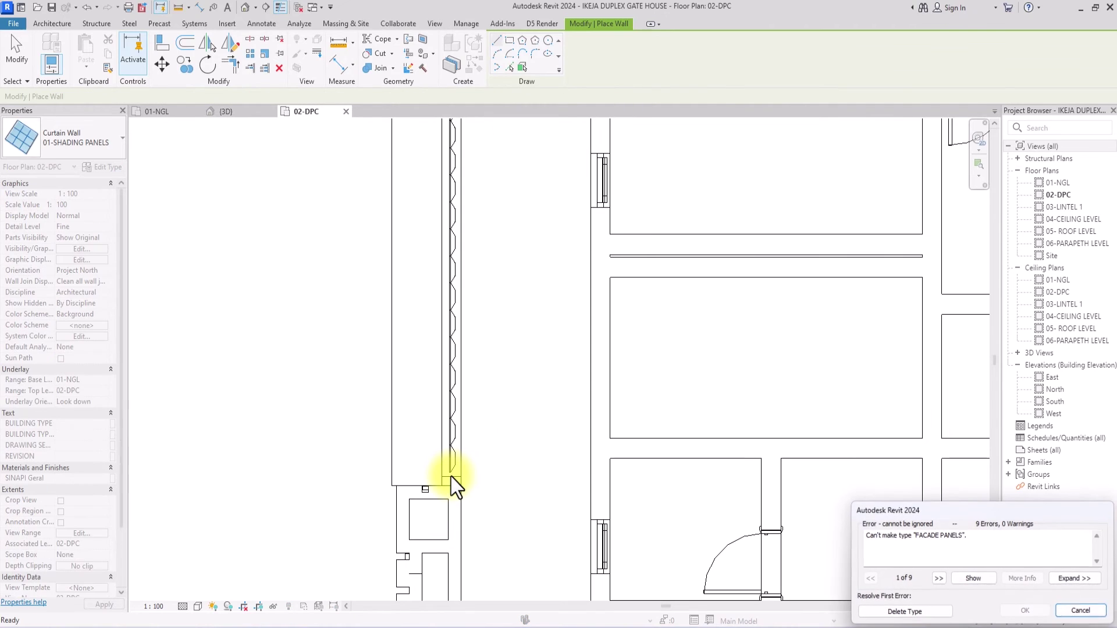
pyautogui.moveTo(1030, 512); pyautogui.dragTo(819, 333)
pyautogui.click(694, 433)
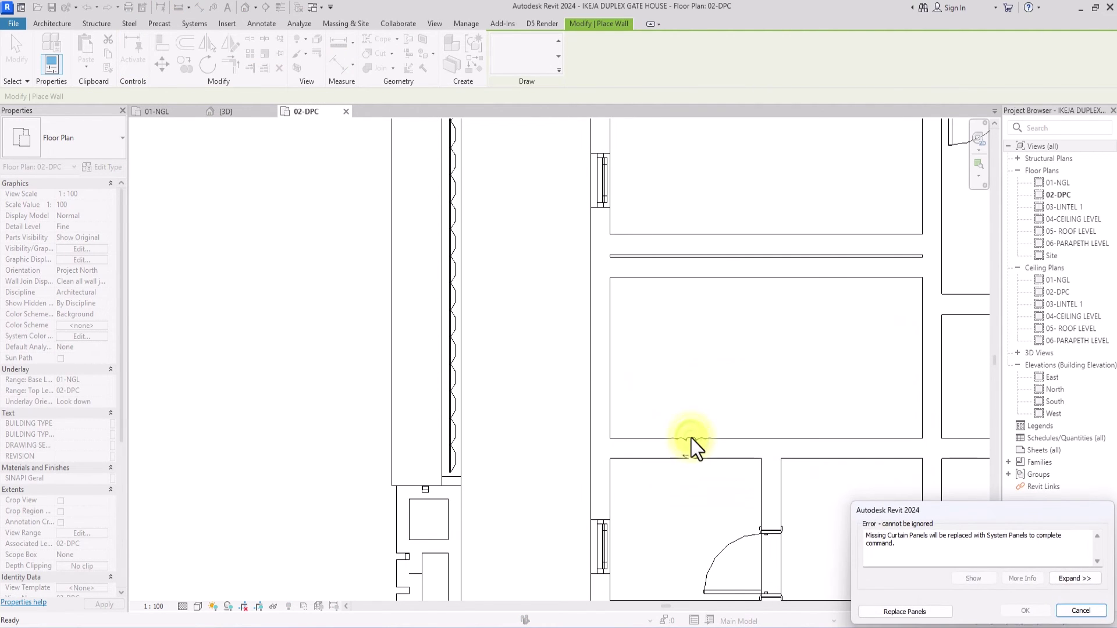
pyautogui.click(905, 611)
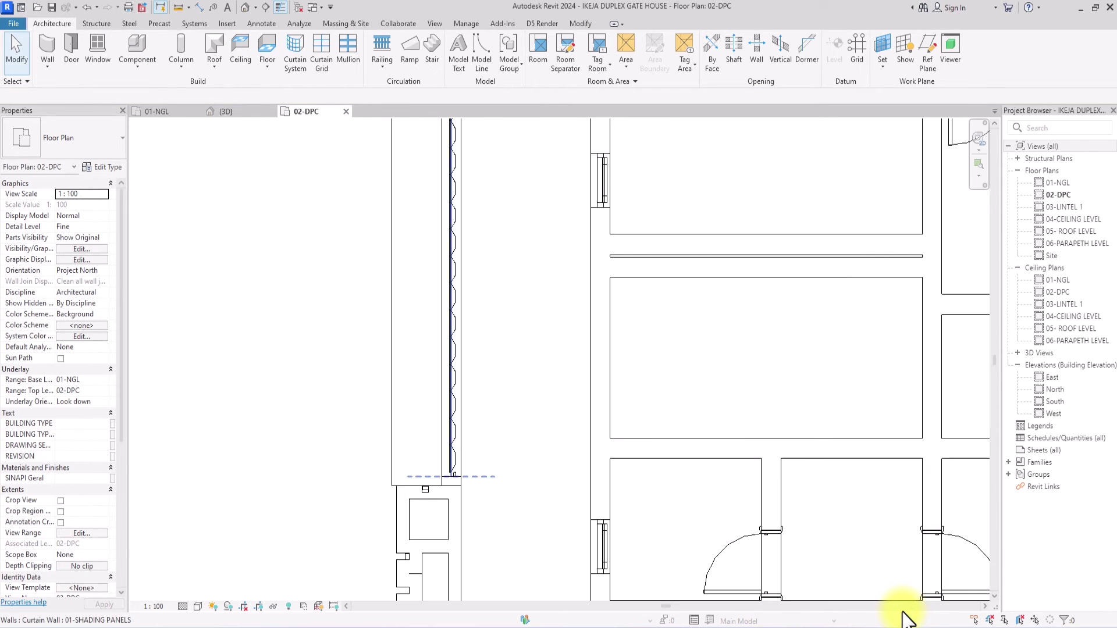
pyautogui.scroll(5, 454, 480)
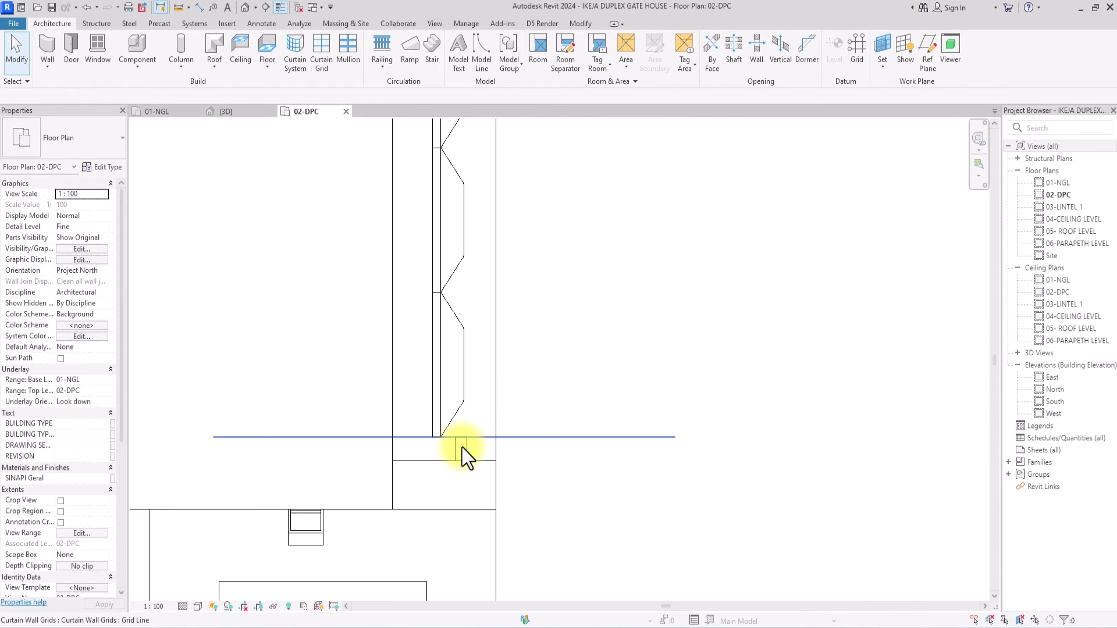
pyautogui.scroll(-2, 462, 448)
pyautogui.scroll(-3, 462, 448)
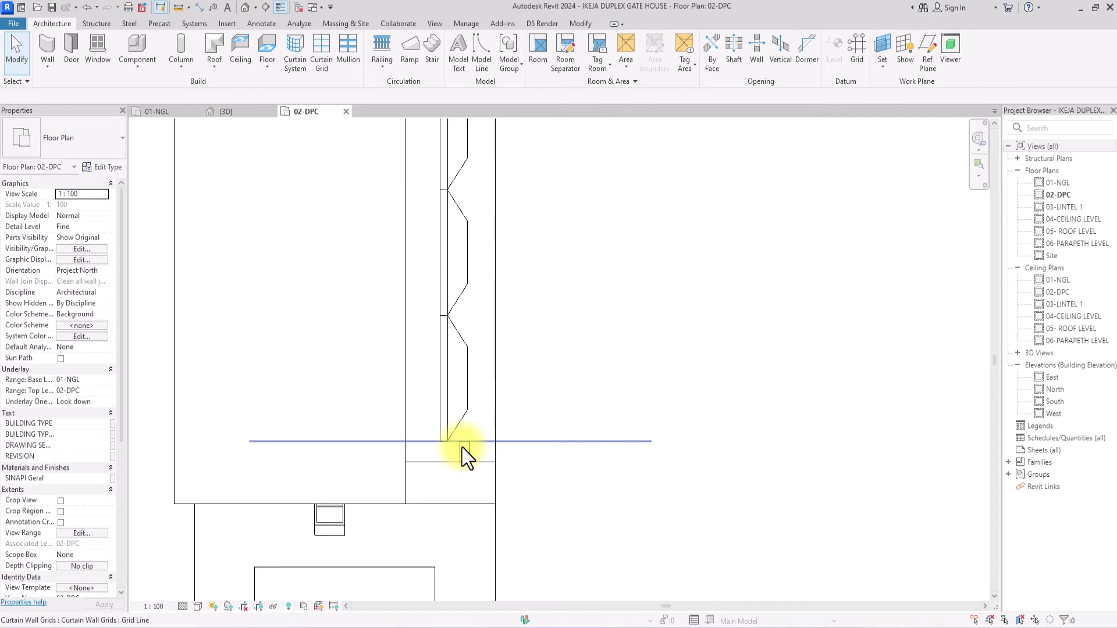
pyautogui.scroll(5, 462, 448)
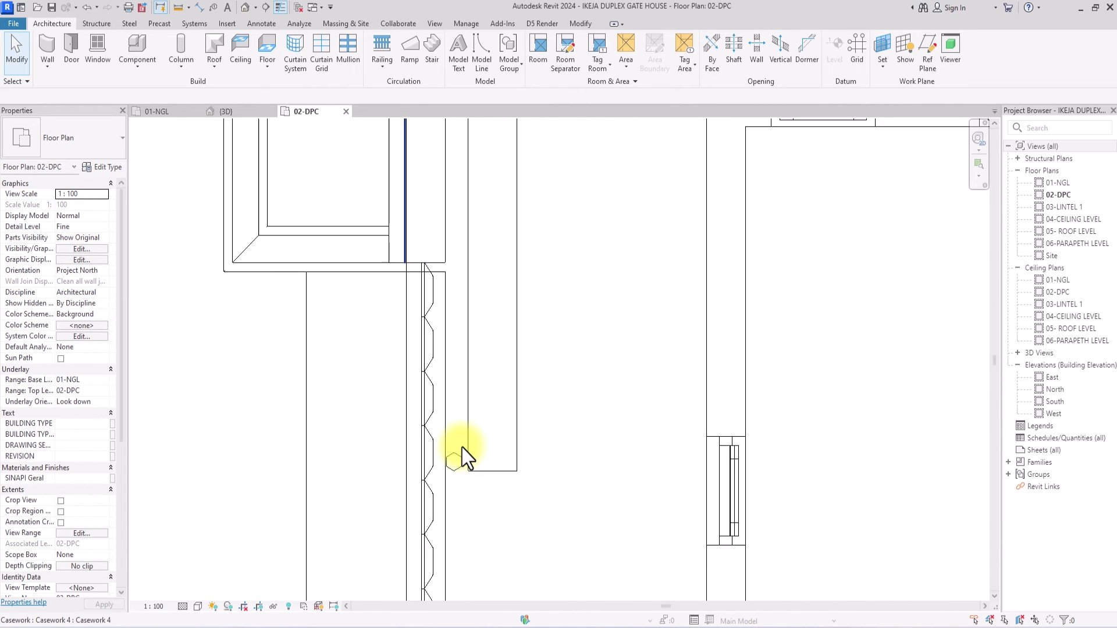
pyautogui.click(417, 256)
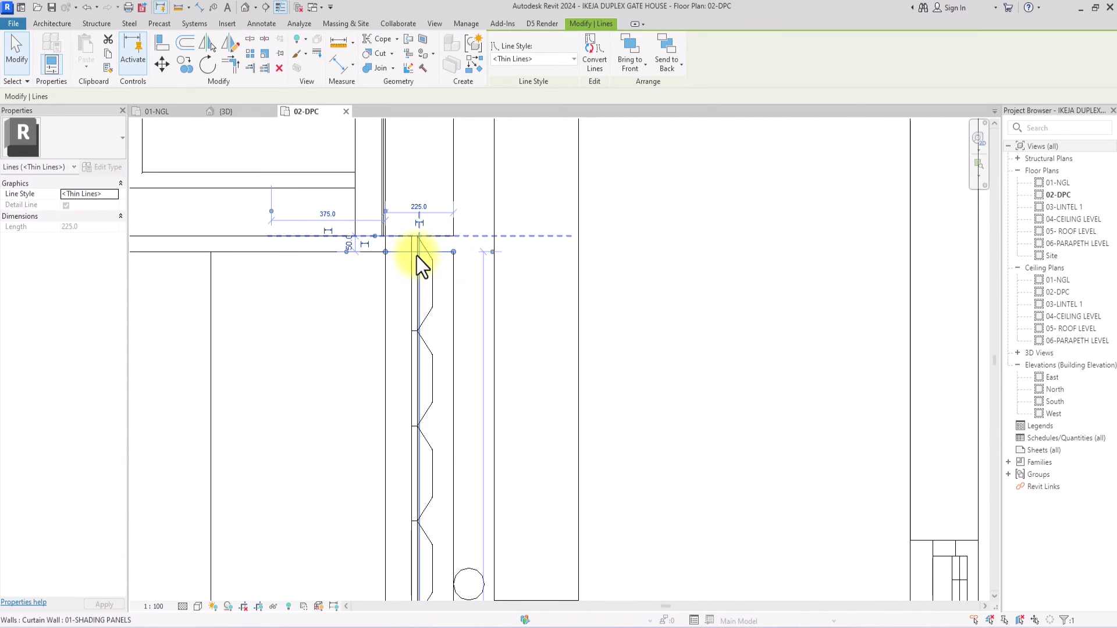
# Select the curtain wall and stretch its lower end downward
pyautogui.click(409, 243)
pyautogui.scroll(-3, 410, 243)
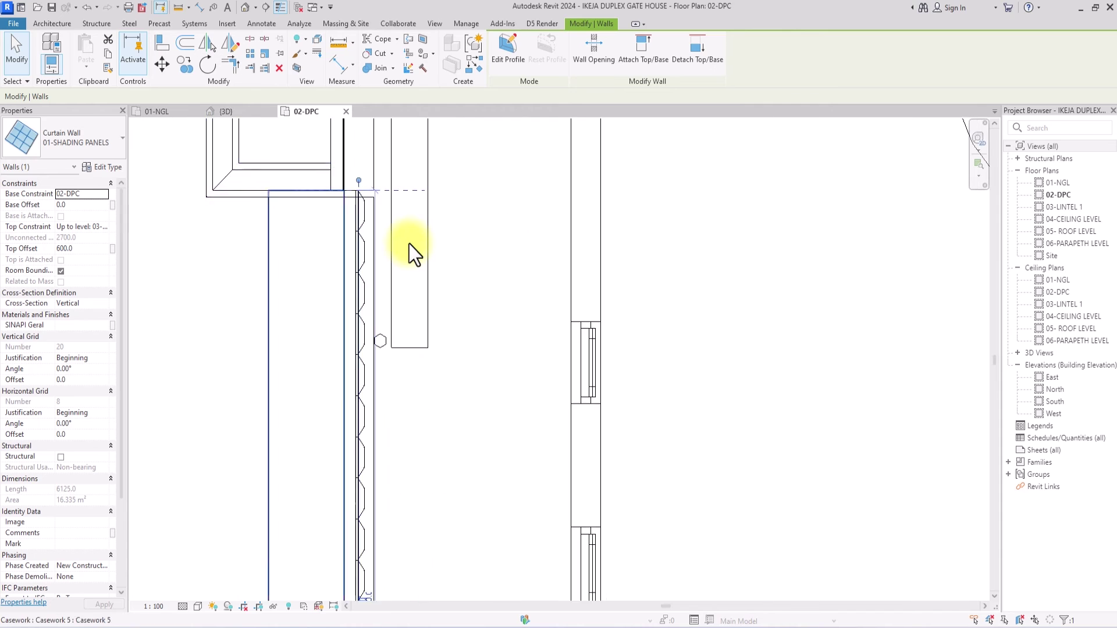
pyautogui.moveTo(376, 576); pyautogui.dragTo(371, 389, button='middle')
pyautogui.scroll(4, 372, 390)
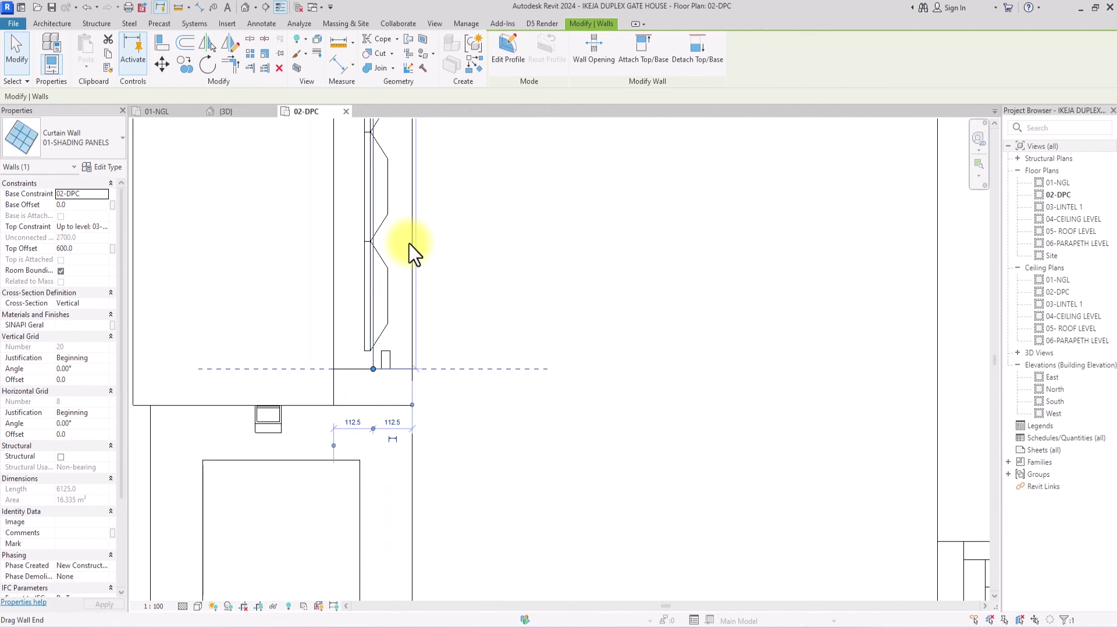
pyautogui.moveTo(373, 369); pyautogui.dragTo(371, 399)
pyautogui.press('Escape')
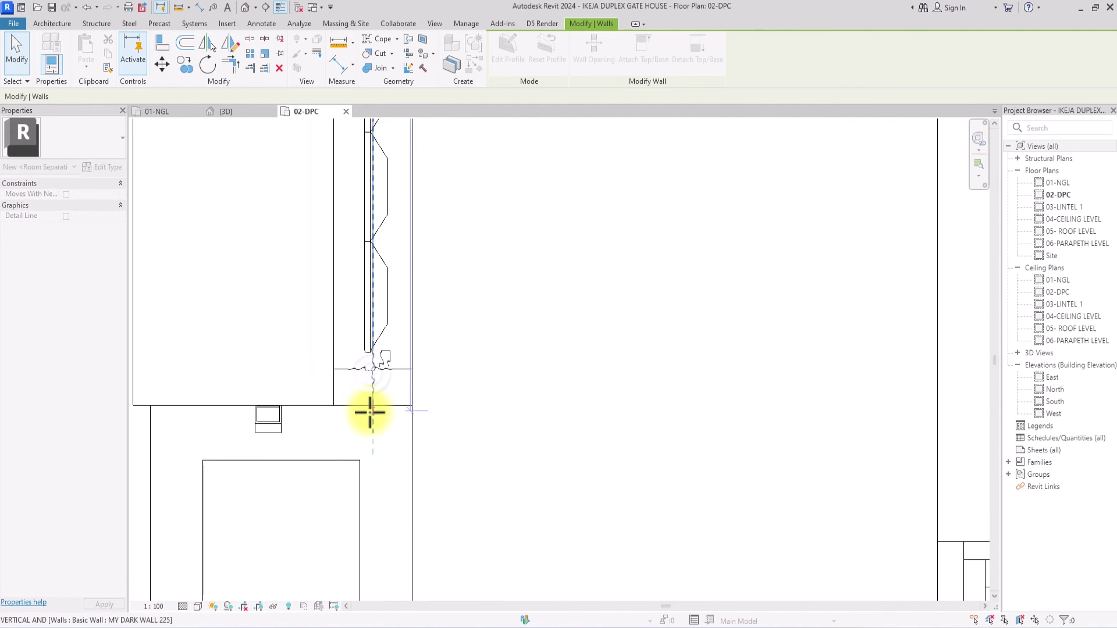
# Move the curtain wall down so it meets the wall corner
pyautogui.click(371, 370)
pyautogui.click(157, 65)
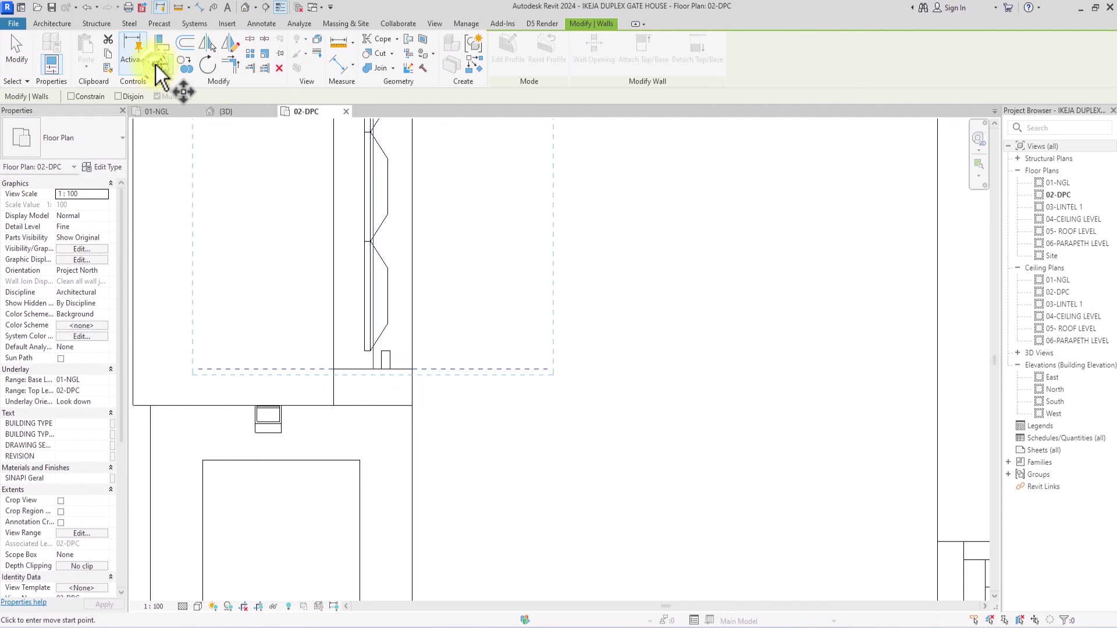
pyautogui.click(412, 369)
pyautogui.click(417, 406)
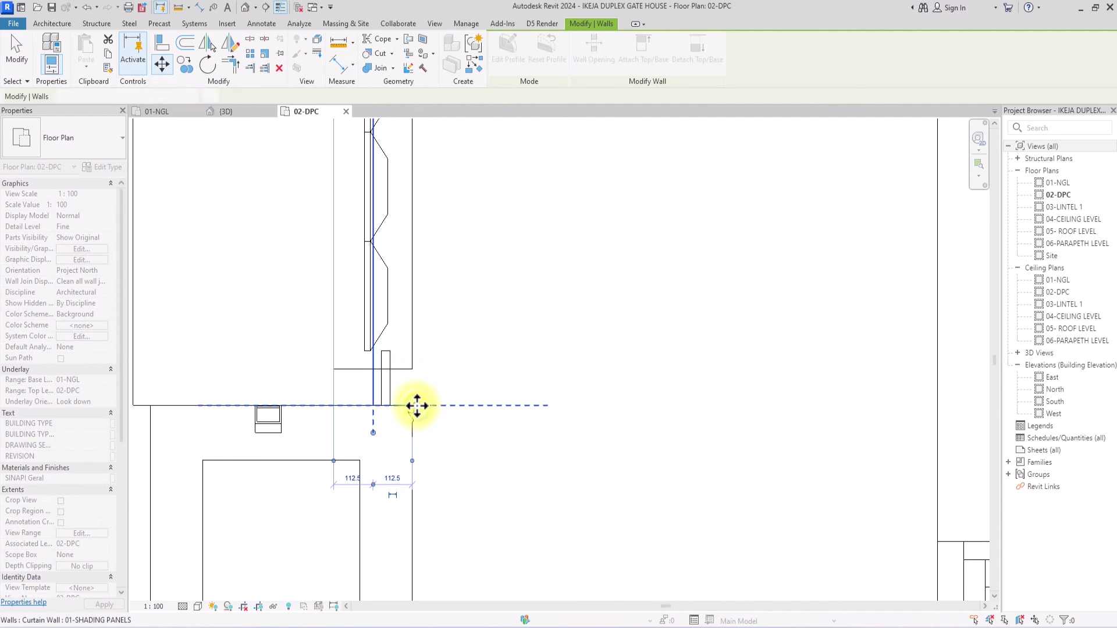
pyautogui.scroll(-2, 417, 406)
pyautogui.scroll(-2, 417, 406)
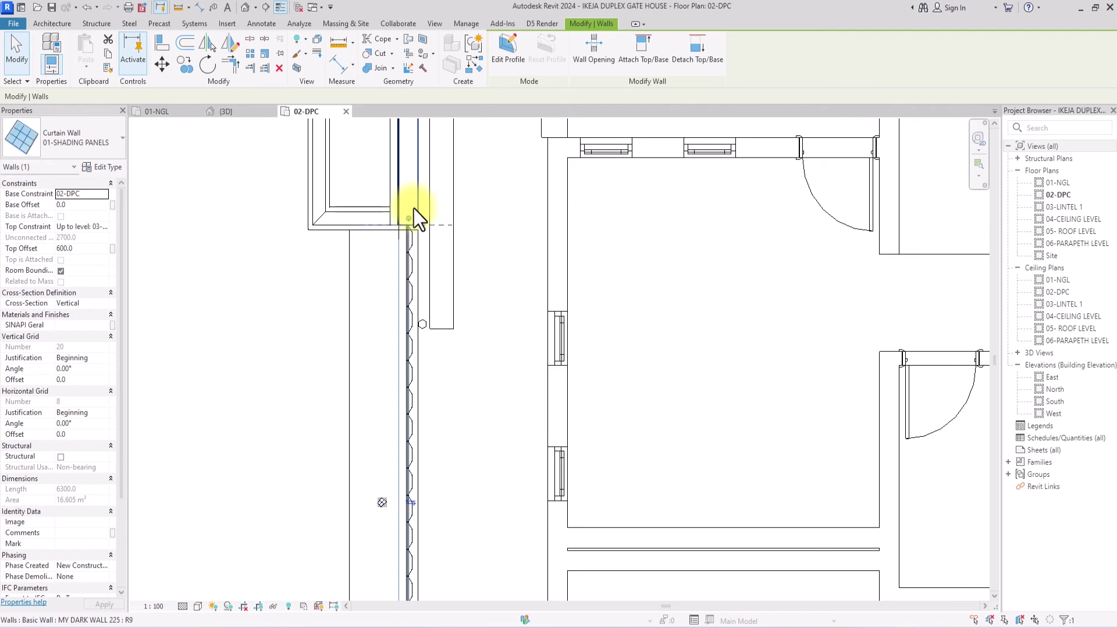
pyautogui.scroll(3, 413, 208)
# Shorten the curtain wall and set its end dimension to 6000
pyautogui.moveTo(405, 228); pyautogui.dragTo(407, 274)
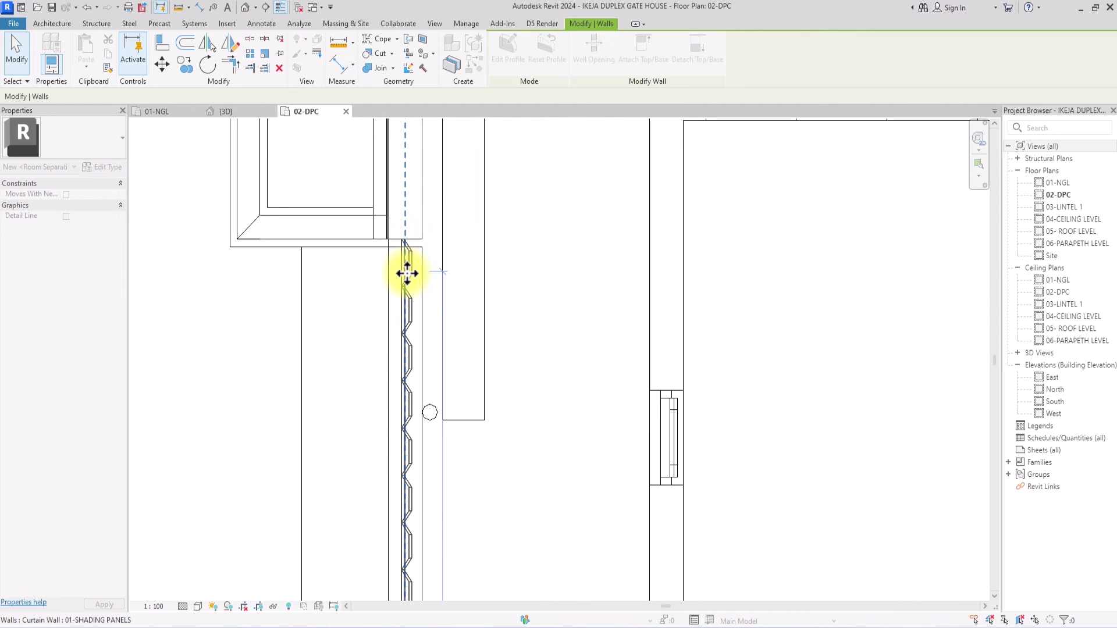
pyautogui.scroll(-2, 407, 273)
pyautogui.moveTo(404, 382); pyautogui.dragTo(405, 272, button='middle')
pyautogui.scroll(3, 407, 271)
pyautogui.click(426, 452)
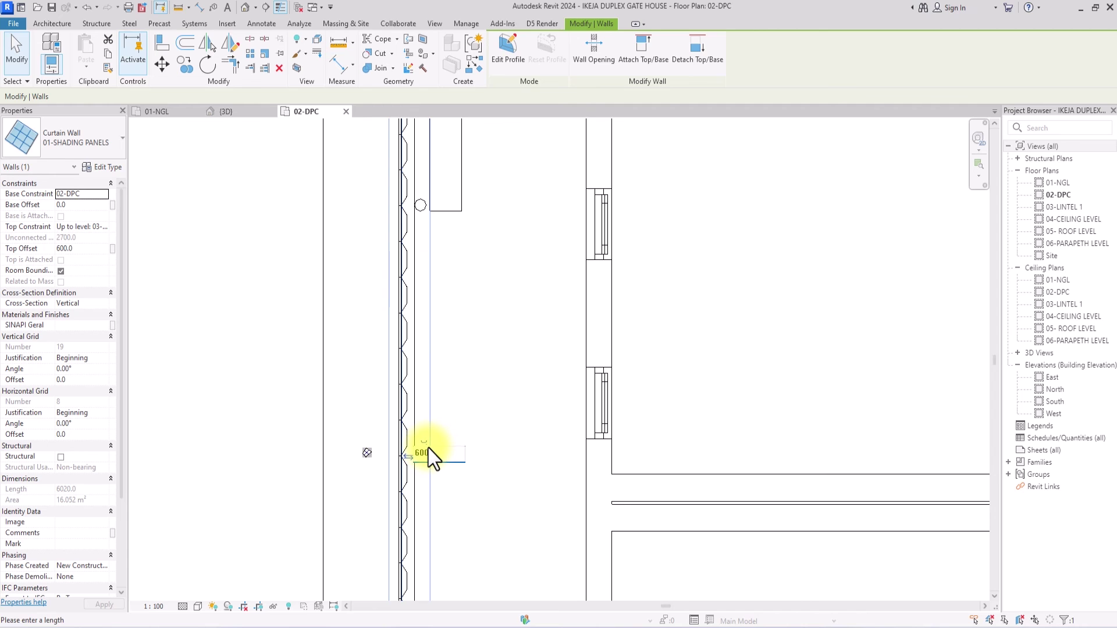
pyautogui.write('6000')
pyautogui.press('Return')
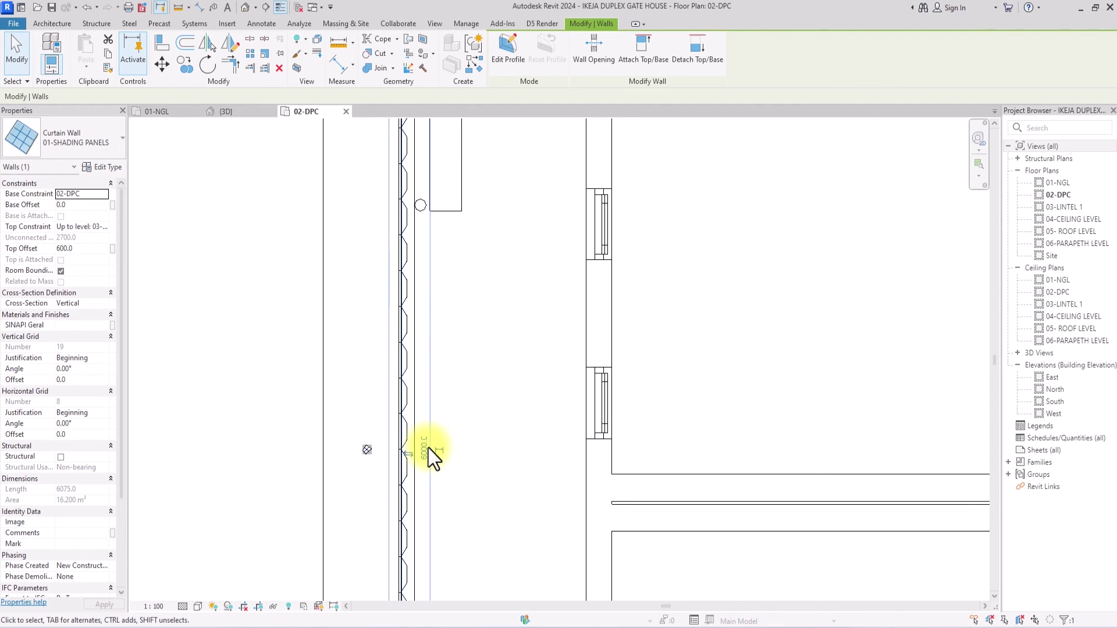
# Check the resized 6075 wall length, then deselect the wall
pyautogui.scroll(-2, 428, 448)
pyautogui.scroll(3, 428, 448)
pyautogui.scroll(5, 428, 448)
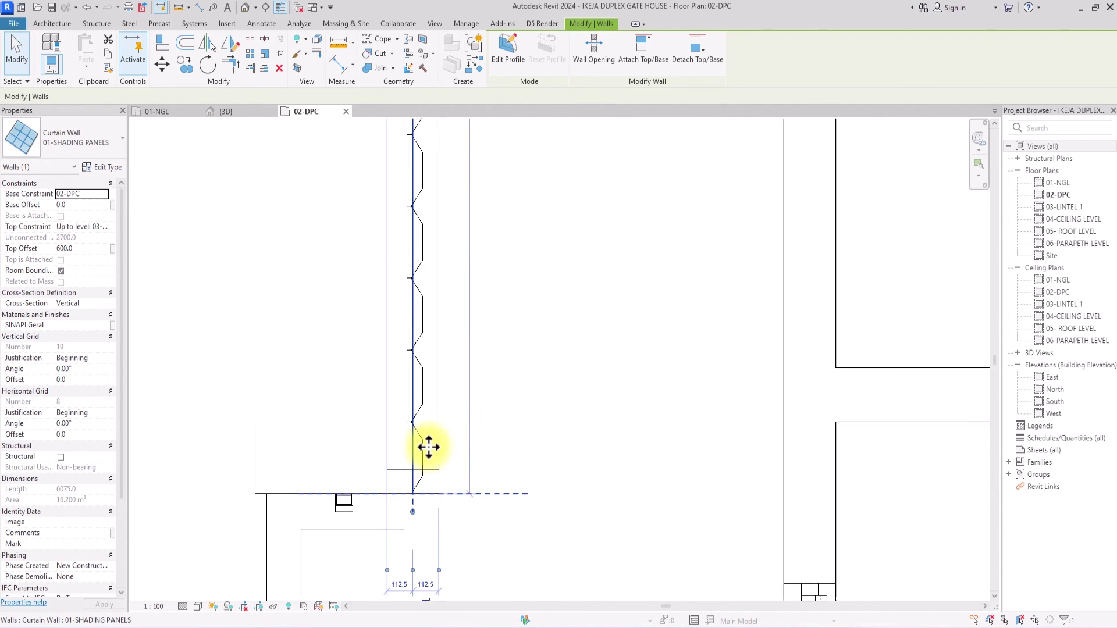
pyautogui.scroll(-7, 429, 447)
pyautogui.scroll(1, 429, 448)
pyautogui.scroll(1, 428, 448)
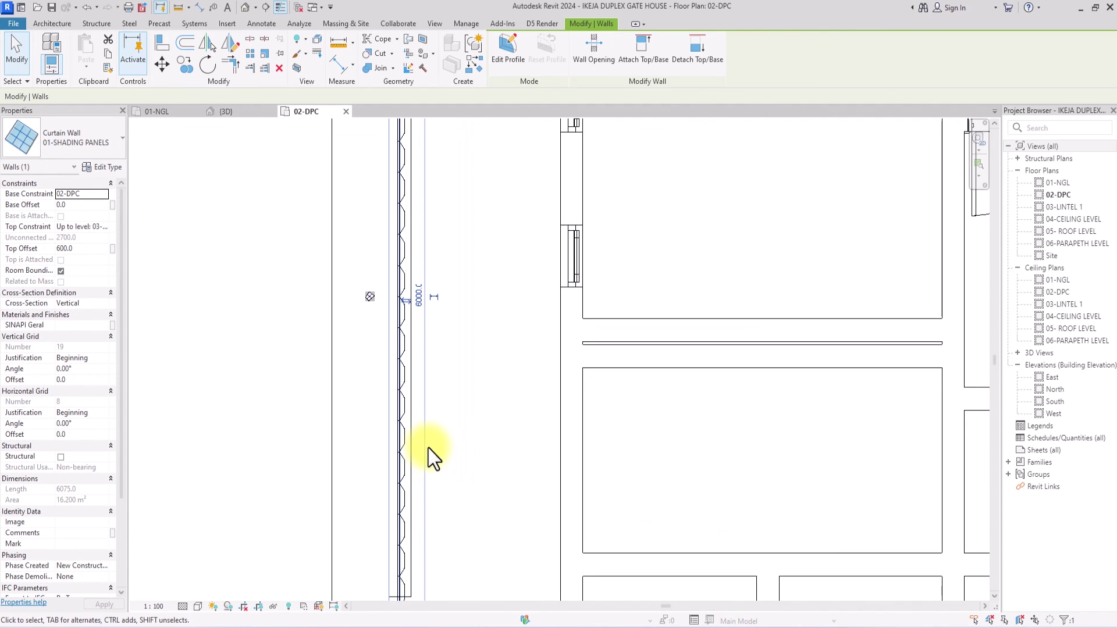
pyautogui.scroll(-3, 428, 448)
pyautogui.click(278, 280)
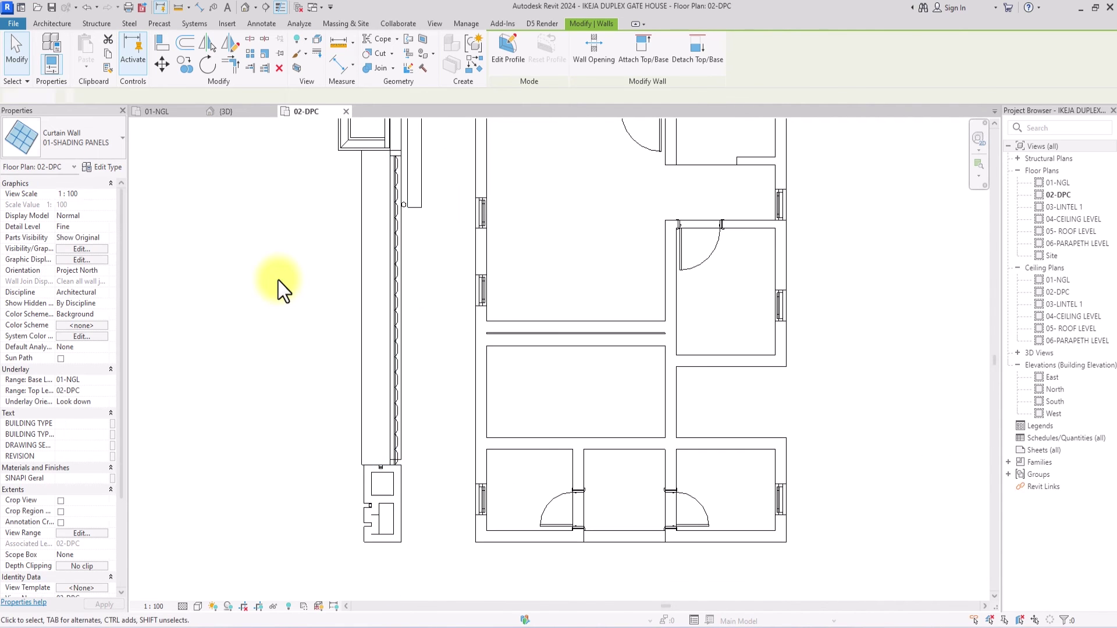
# Switch the shading wall to plain Curtain Wall, deleting its leftover gridlines
pyautogui.scroll(1, 278, 280)
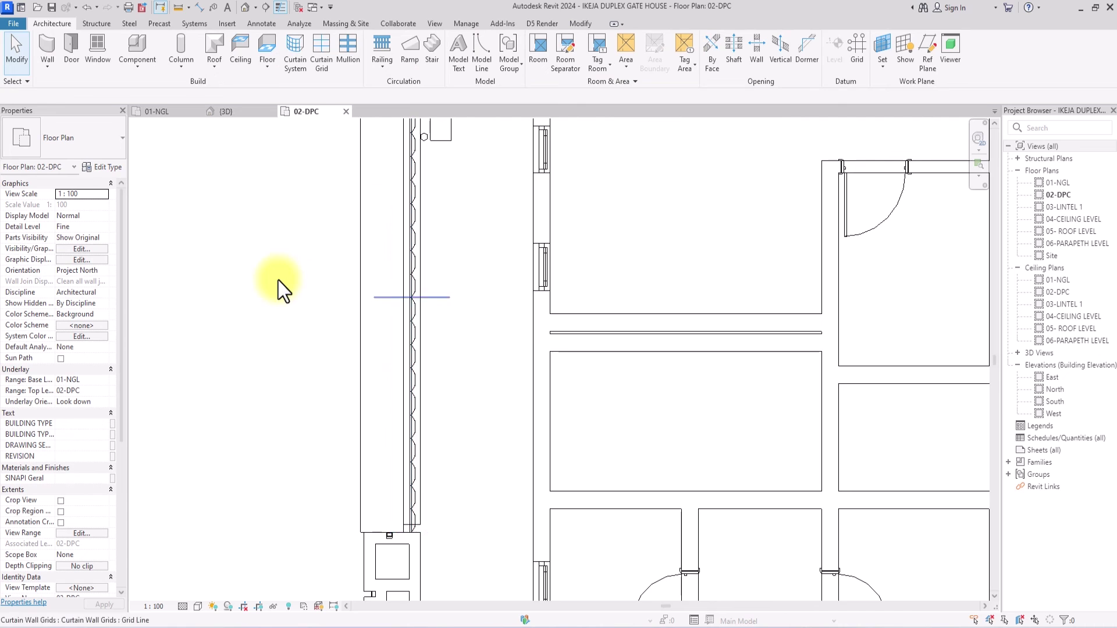
pyautogui.scroll(1, 427, 306)
pyautogui.scroll(-2, 427, 306)
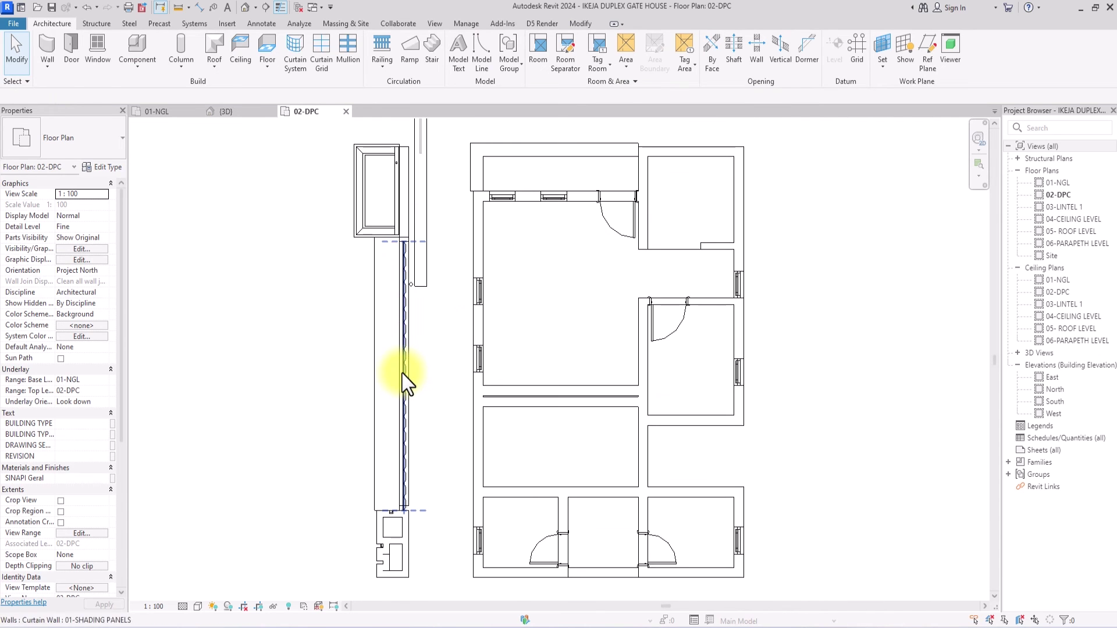
pyautogui.click(403, 374)
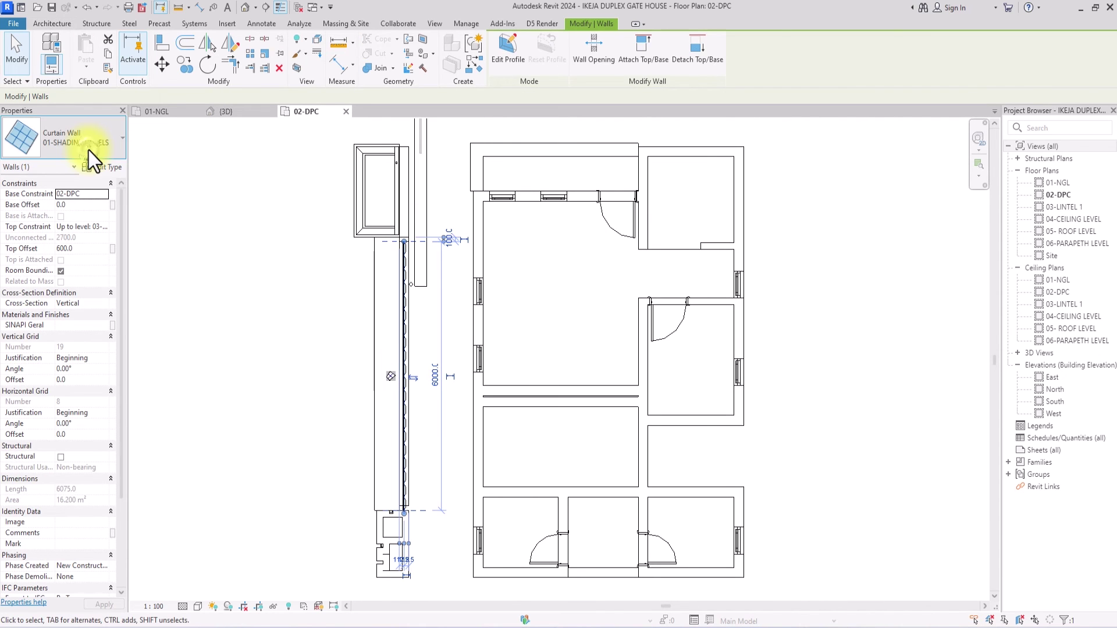
pyautogui.click(89, 151)
pyautogui.click(45, 295)
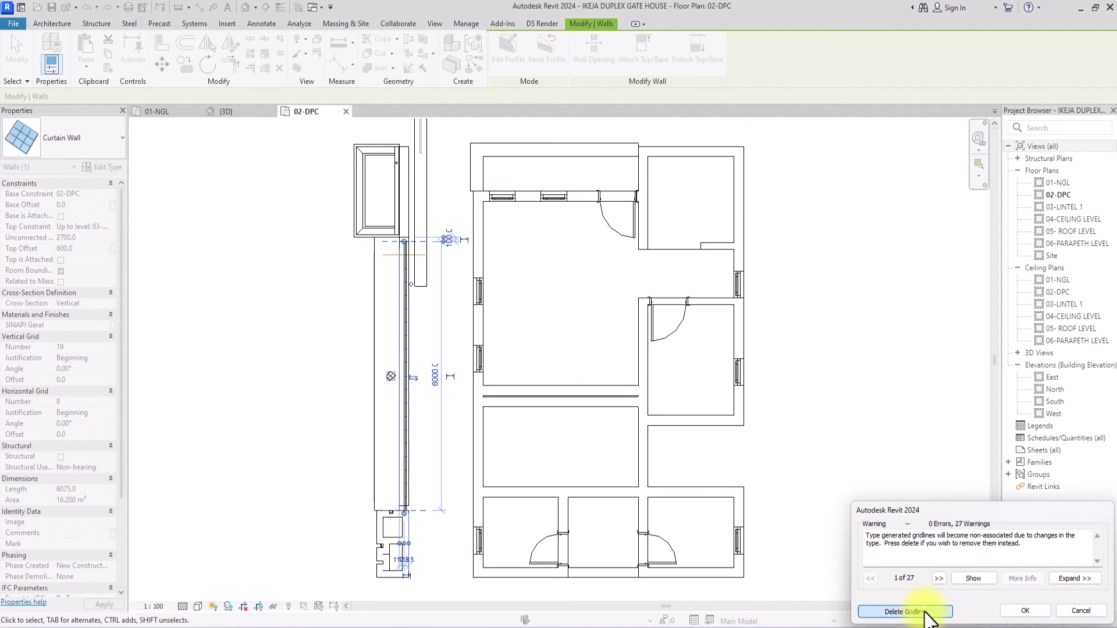
pyautogui.click(916, 606)
# Reassign the wall to 01-SHADING PANELS and deselect it
pyautogui.click(58, 153)
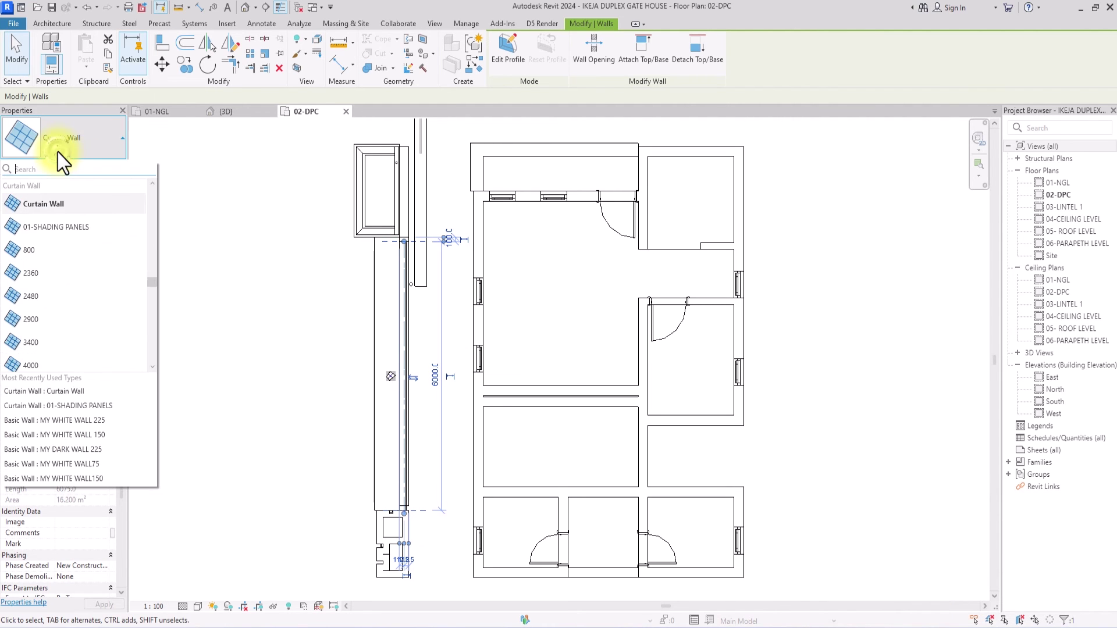
pyautogui.click(44, 226)
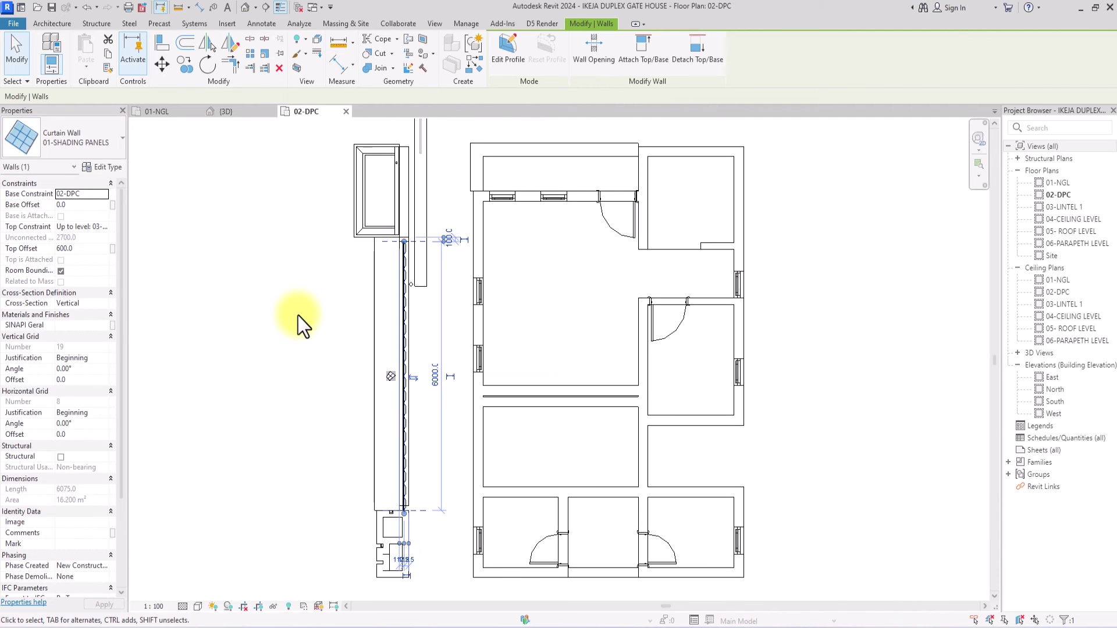
pyautogui.click(272, 330)
pyautogui.click(272, 330)
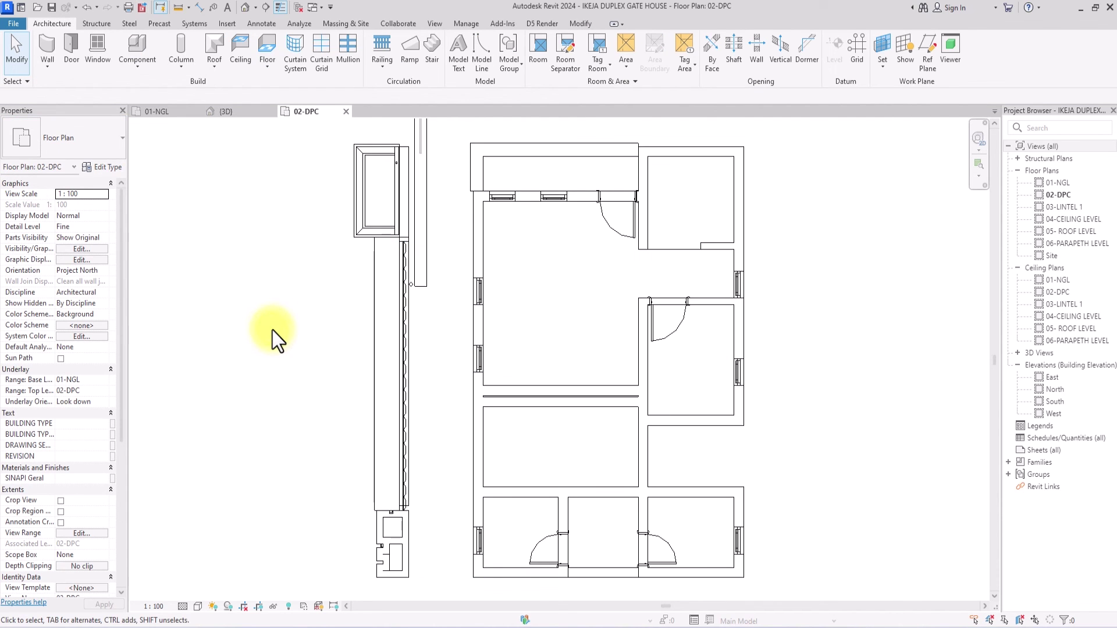
# Open the default 3D view and look at the model from the ViewCube's LEFT face
pyautogui.click(245, 4)
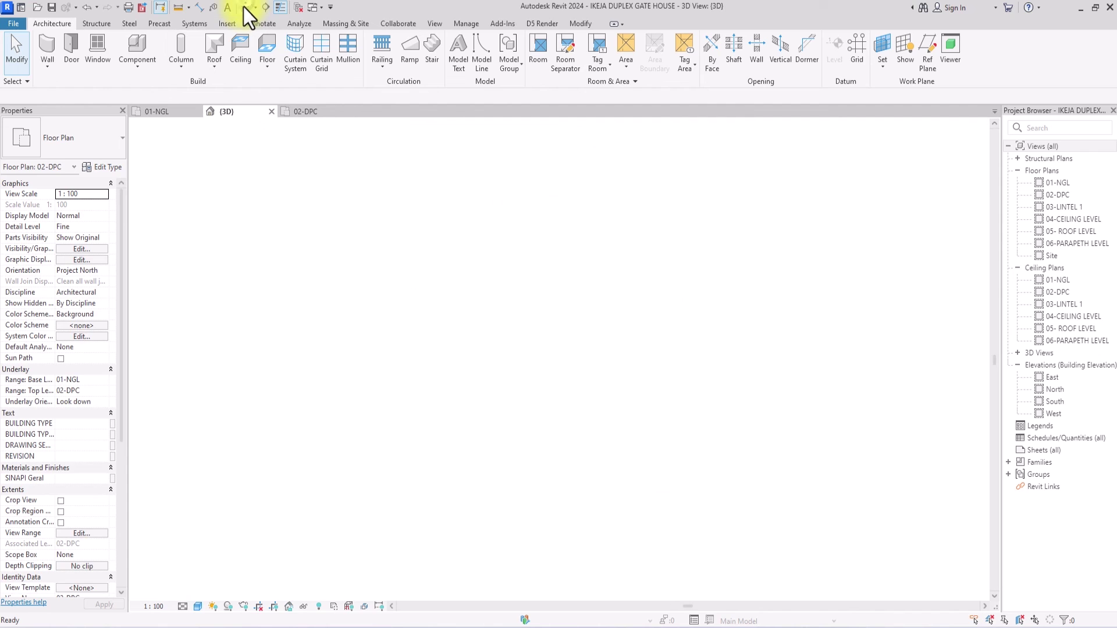
pyautogui.click(942, 183)
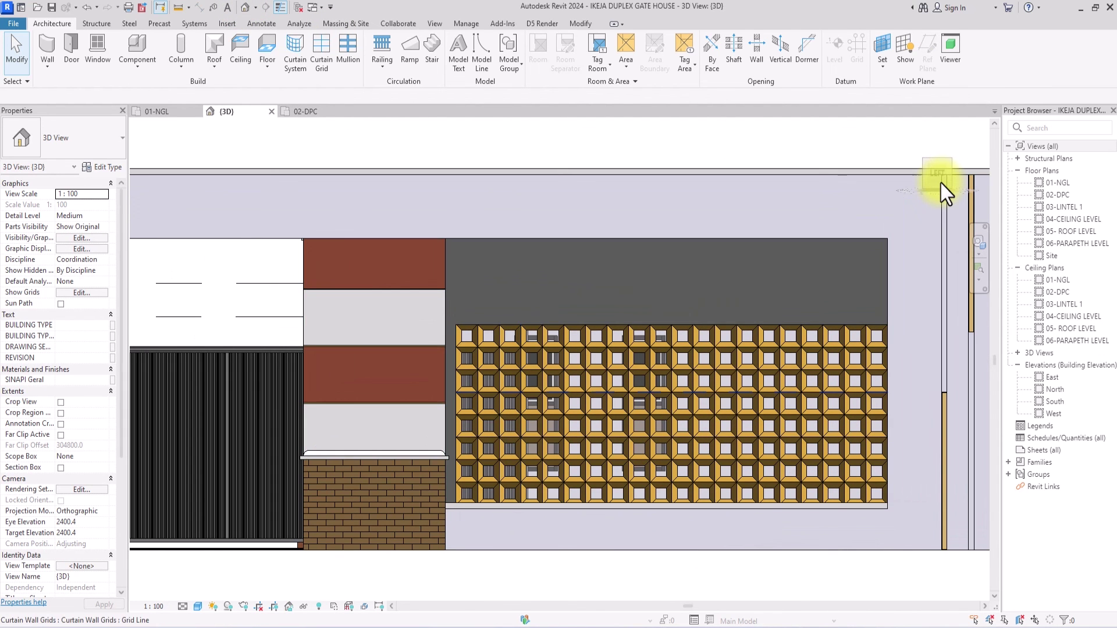
pyautogui.click(941, 184)
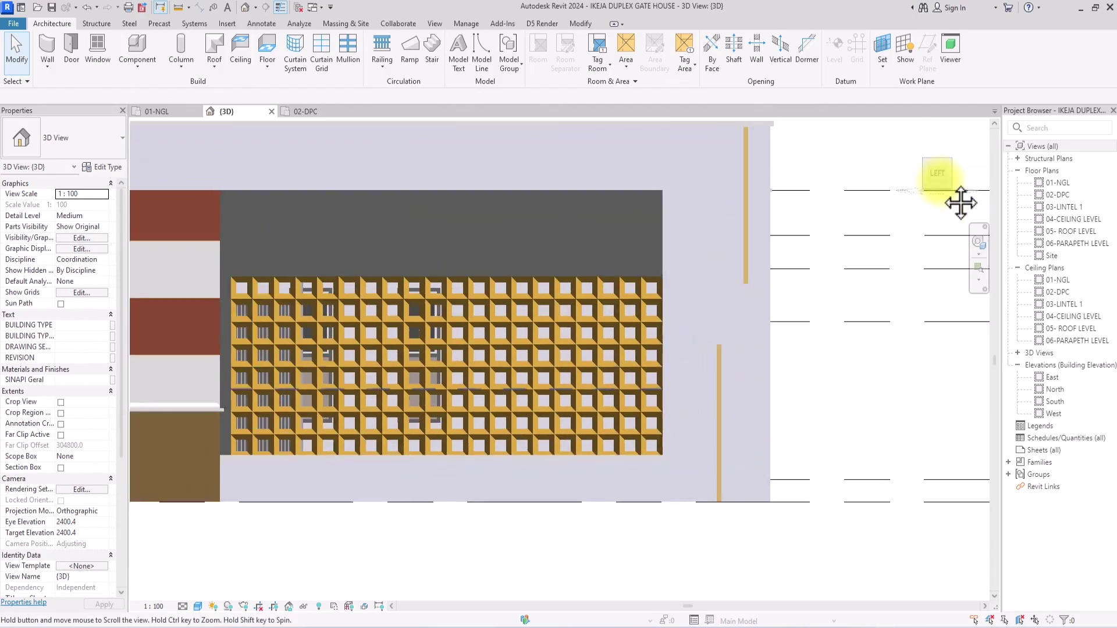
# Orbit and zoom to inspect the gold panel lattice, then return to the head-on LEFT view
pyautogui.moveTo(970, 209); pyautogui.dragTo(979, 218)
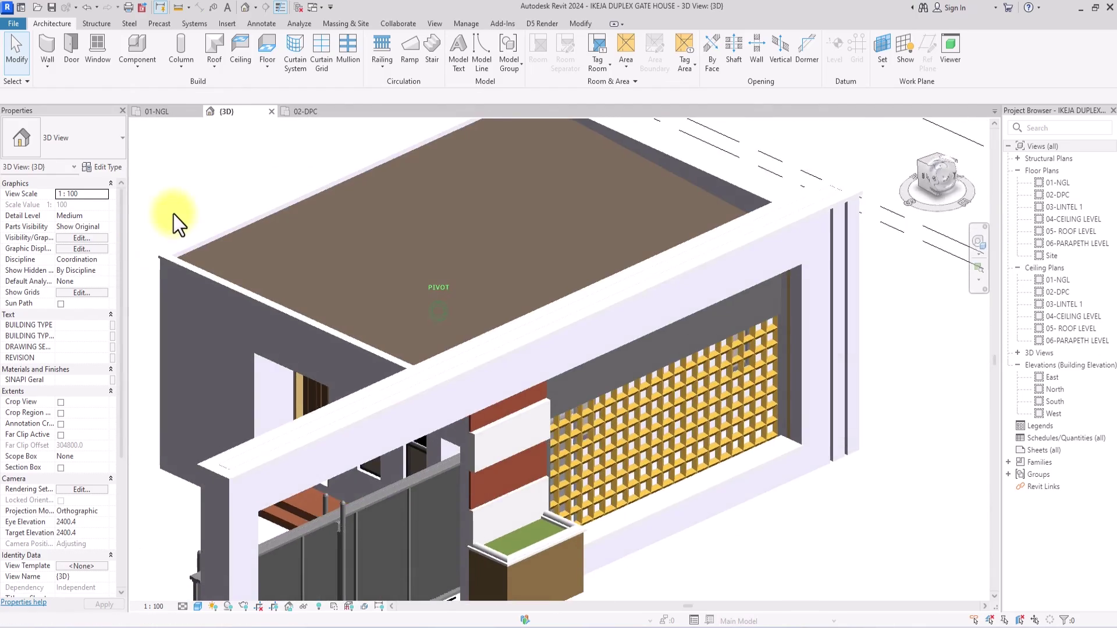
pyautogui.scroll(5, 207, 214)
pyautogui.scroll(-4, 206, 213)
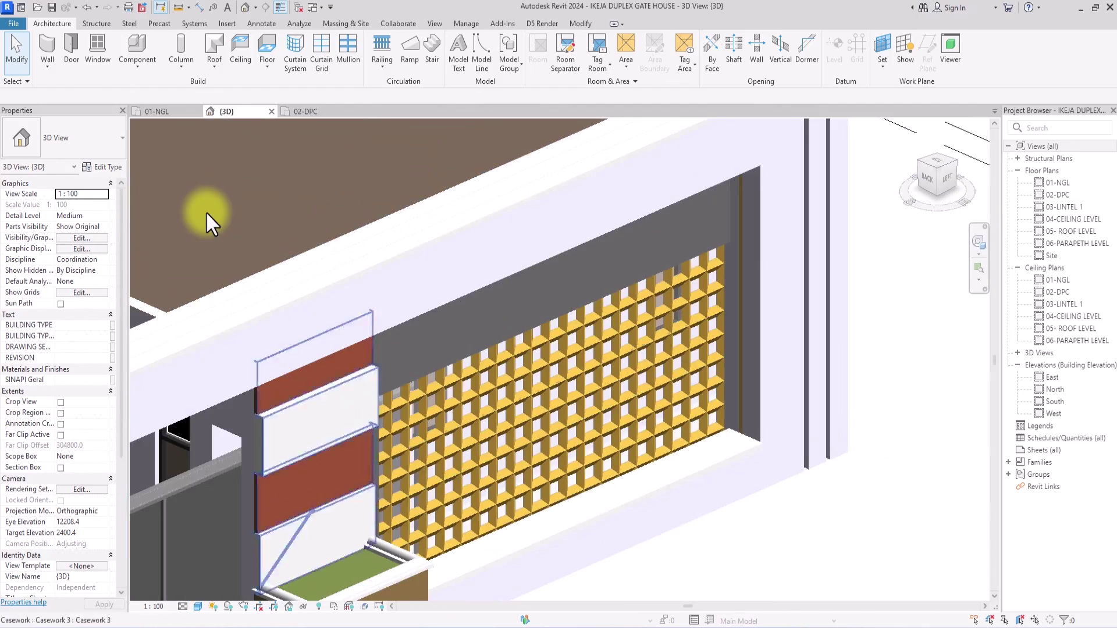
pyautogui.scroll(2, 204, 211)
pyautogui.press('Tab')
pyautogui.press('Tab')
pyautogui.press('Tab')
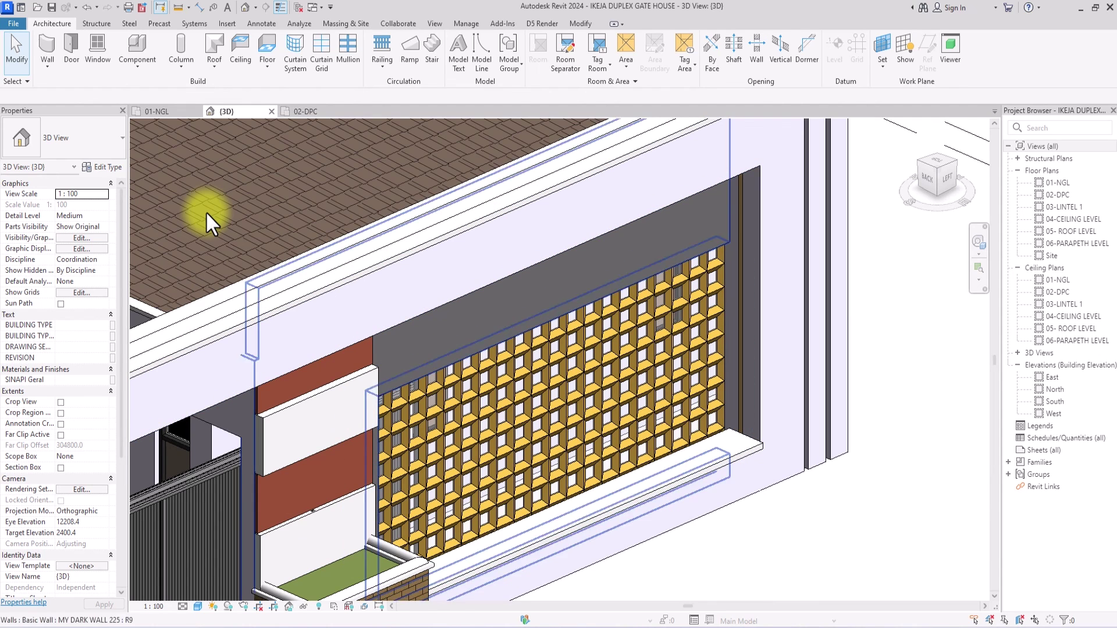
pyautogui.scroll(-4, 206, 213)
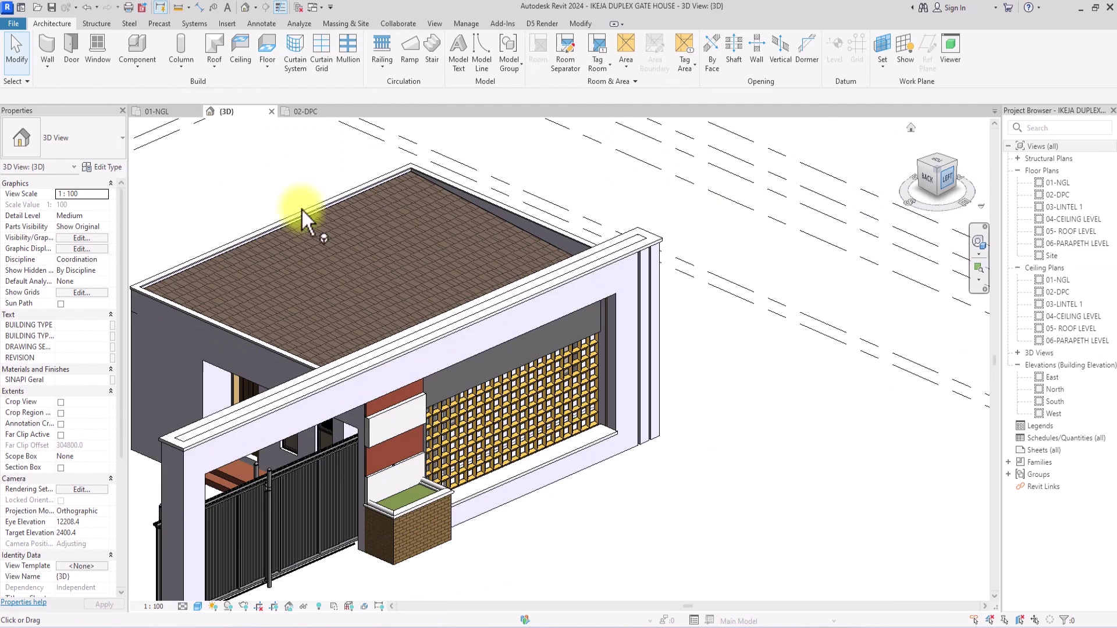
pyautogui.click(943, 175)
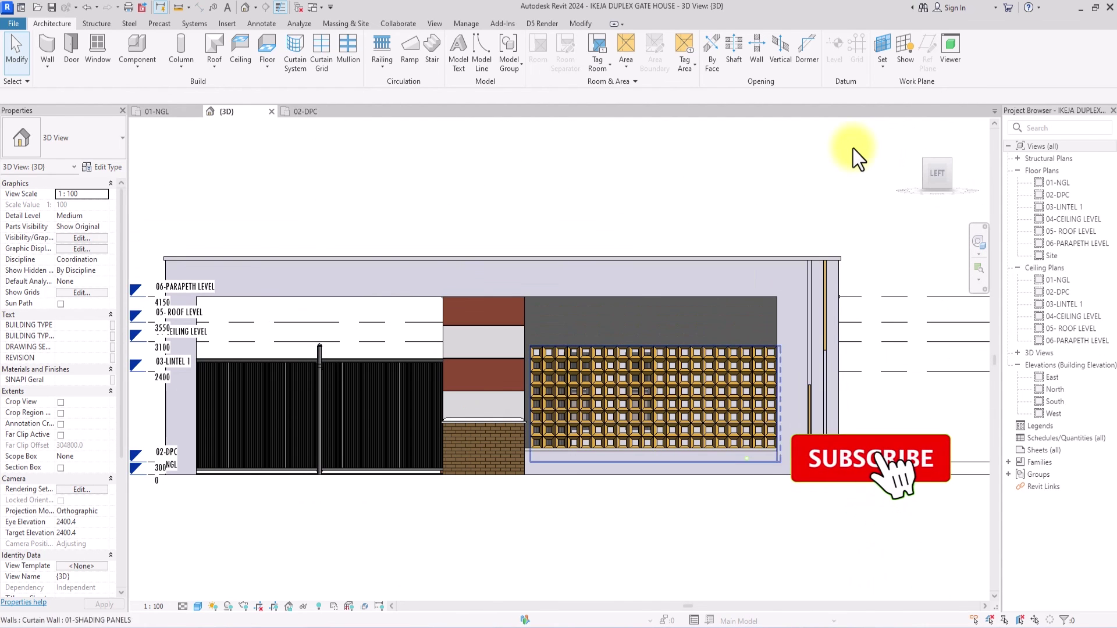
pyautogui.scroll(2, 578, 316)
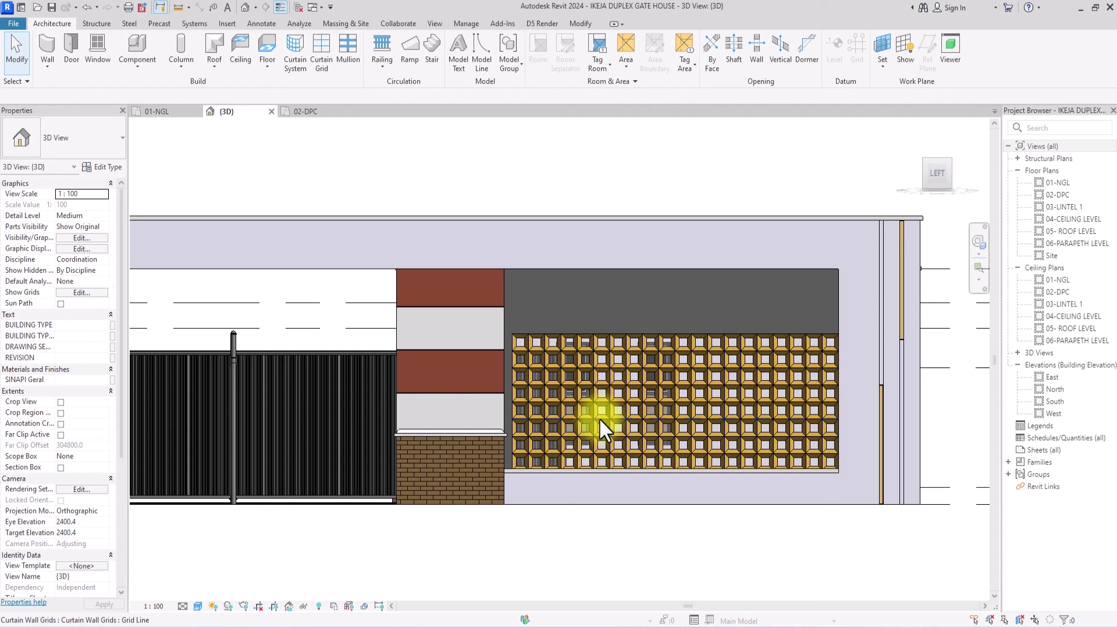
pyautogui.moveTo(600, 419); pyautogui.dragTo(3, 343)
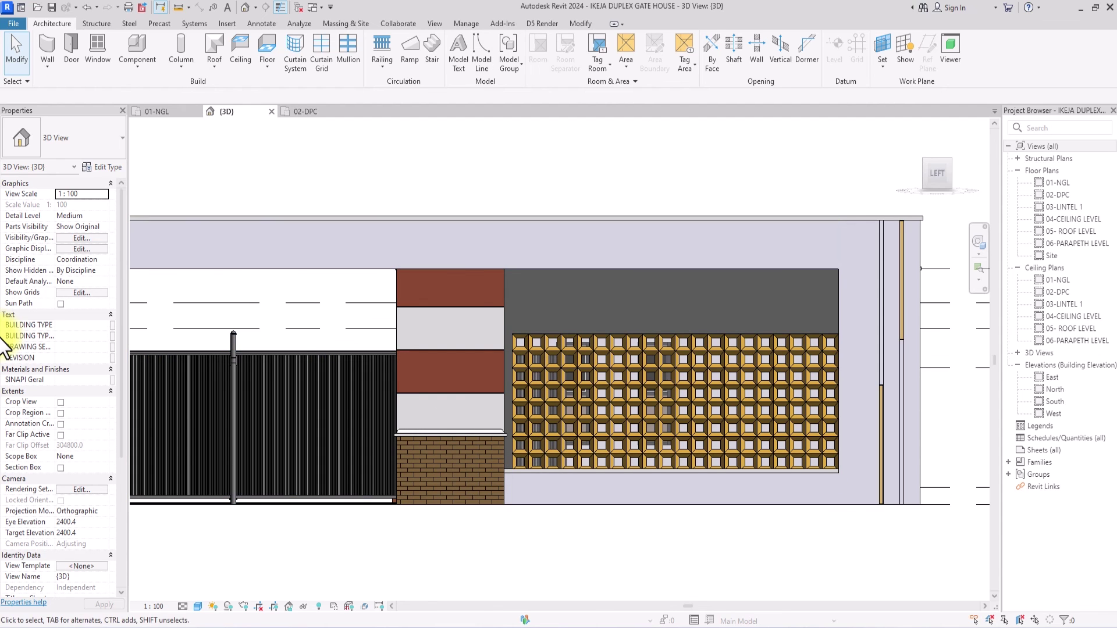
pyautogui.moveTo(1, 338); pyautogui.dragTo(8, 389, button='middle')
pyautogui.scroll(-3, 1, 339)
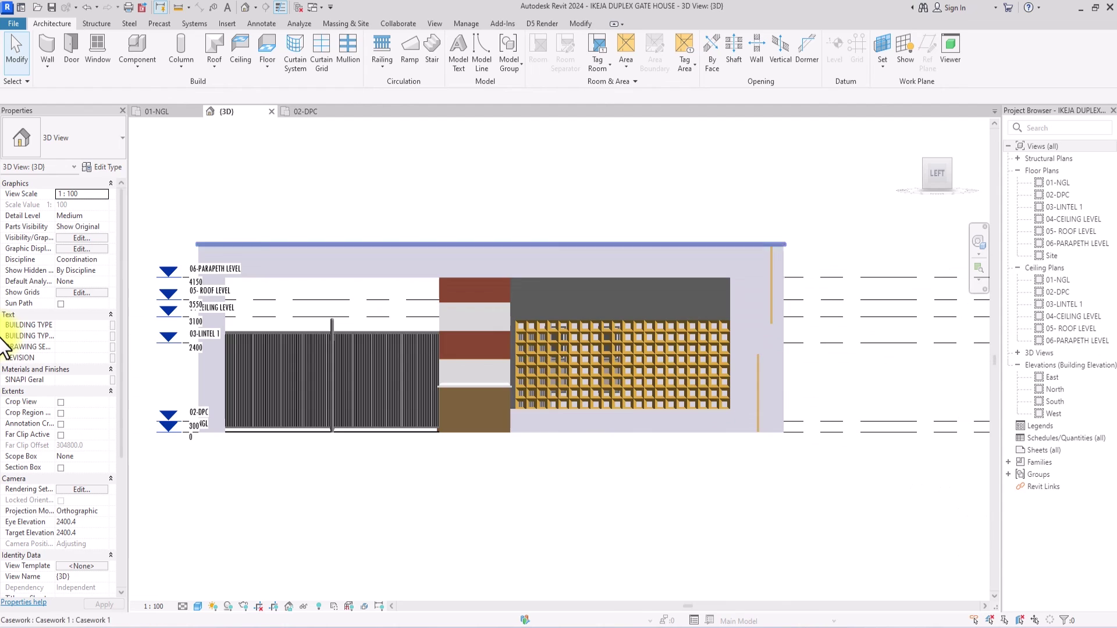